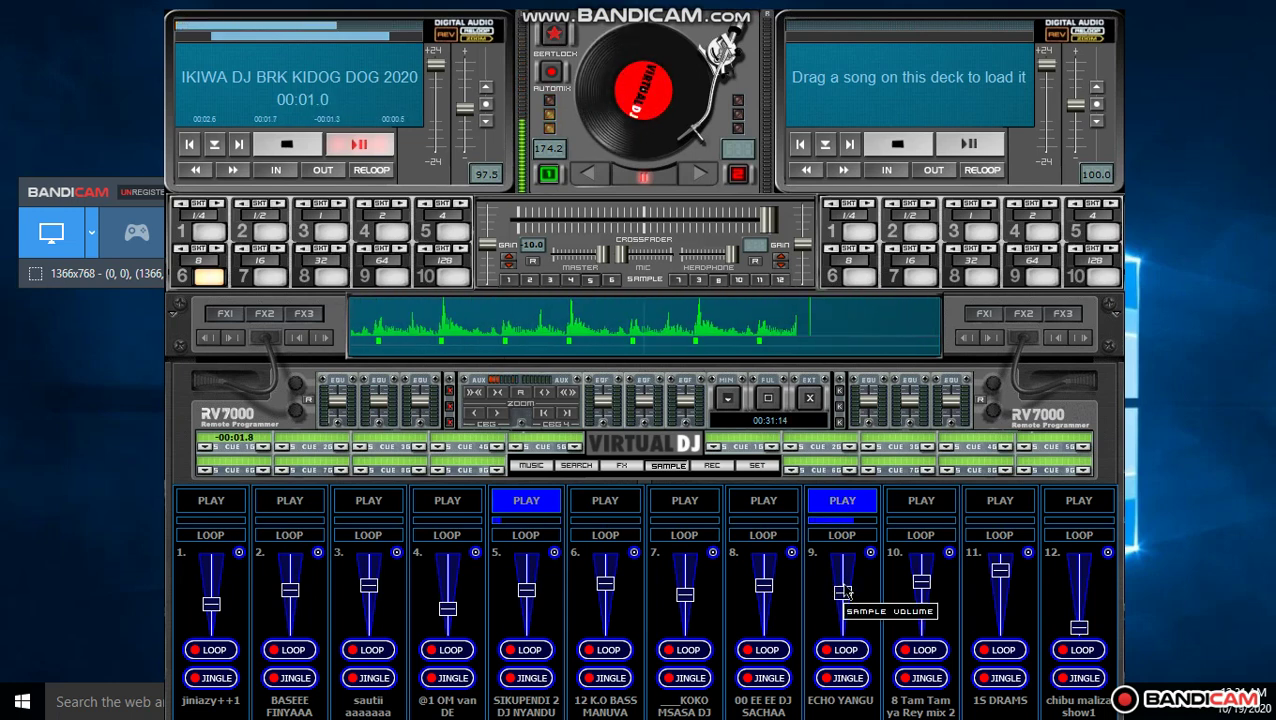
Step: Raise the volume of sample 9 (ECHO YANGU) and start samples 8 and 7
left_click_drag(843, 591, 843, 581)
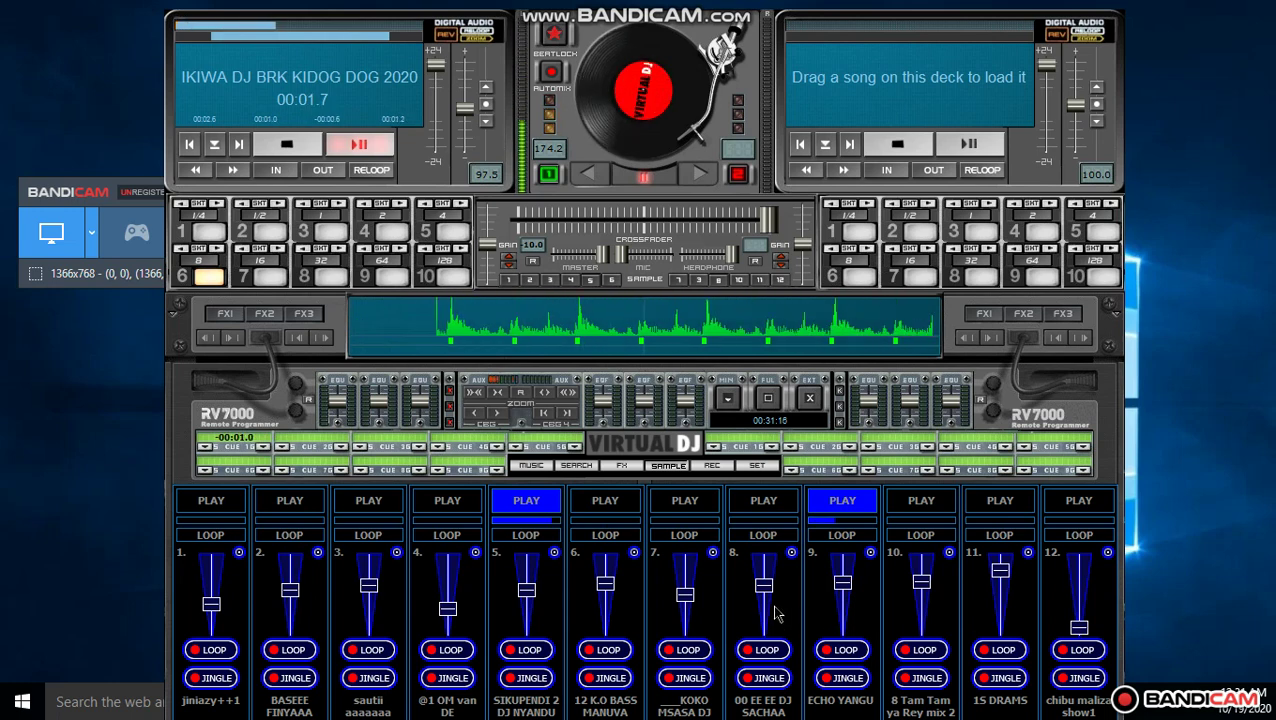
left_click(762, 501)
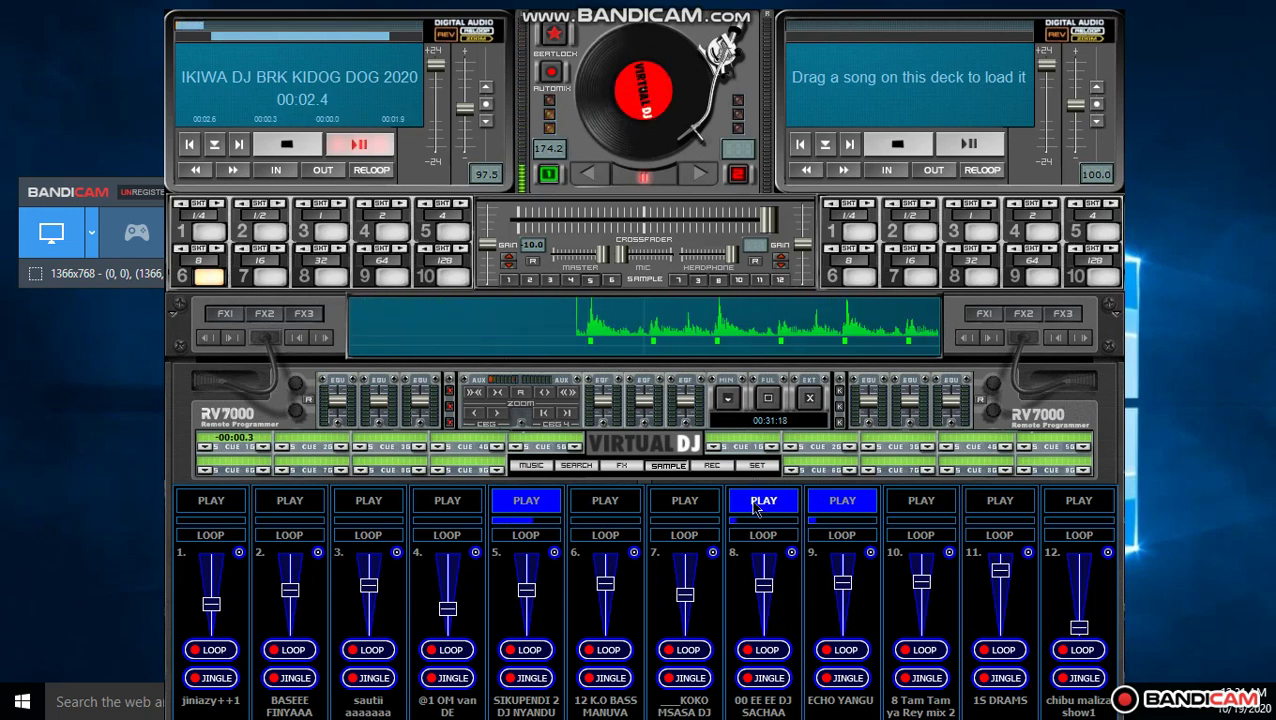
left_click(686, 502)
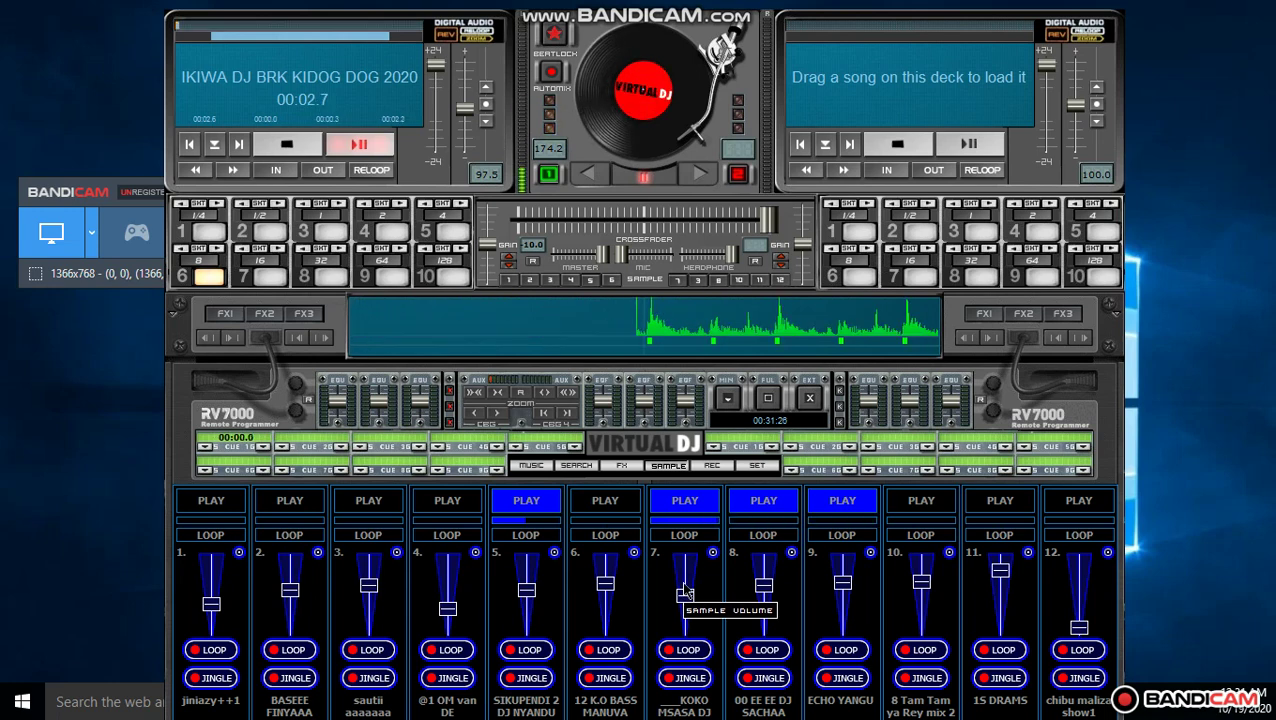
Step: Trigger sample 12, sample 1 and sample 4 in turn over the running loops
key("F12")
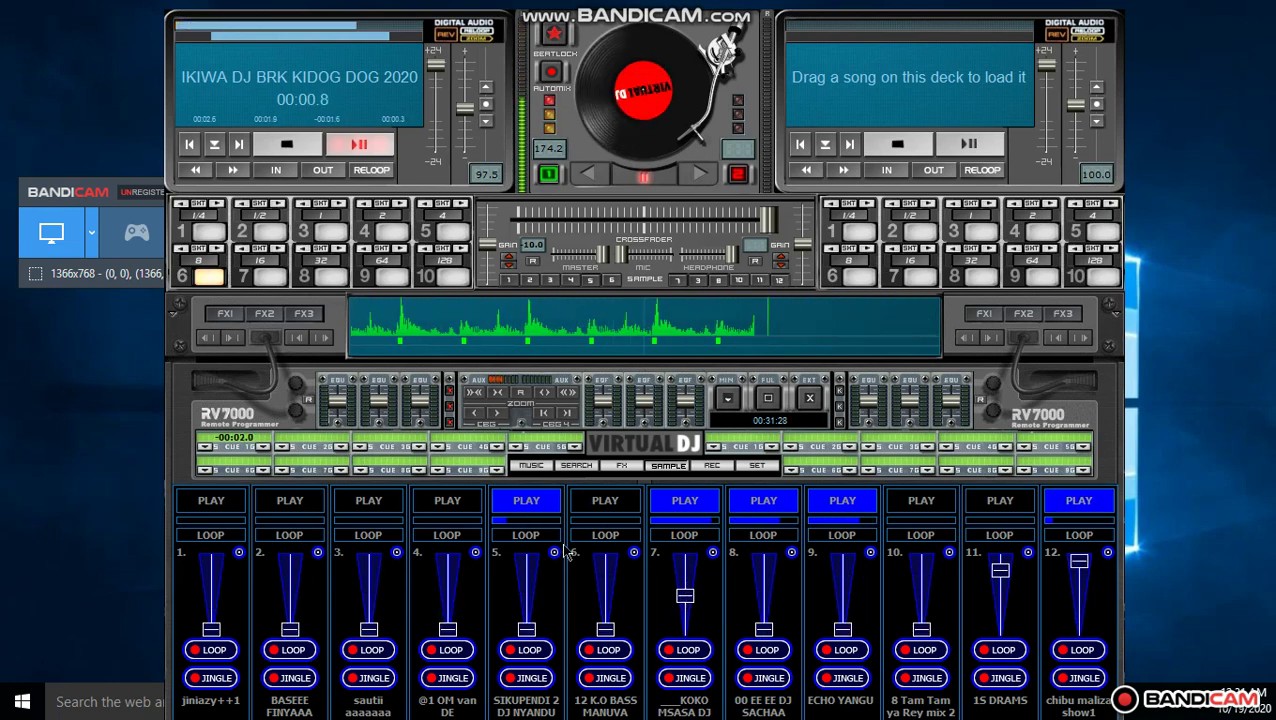
left_click(210, 503)
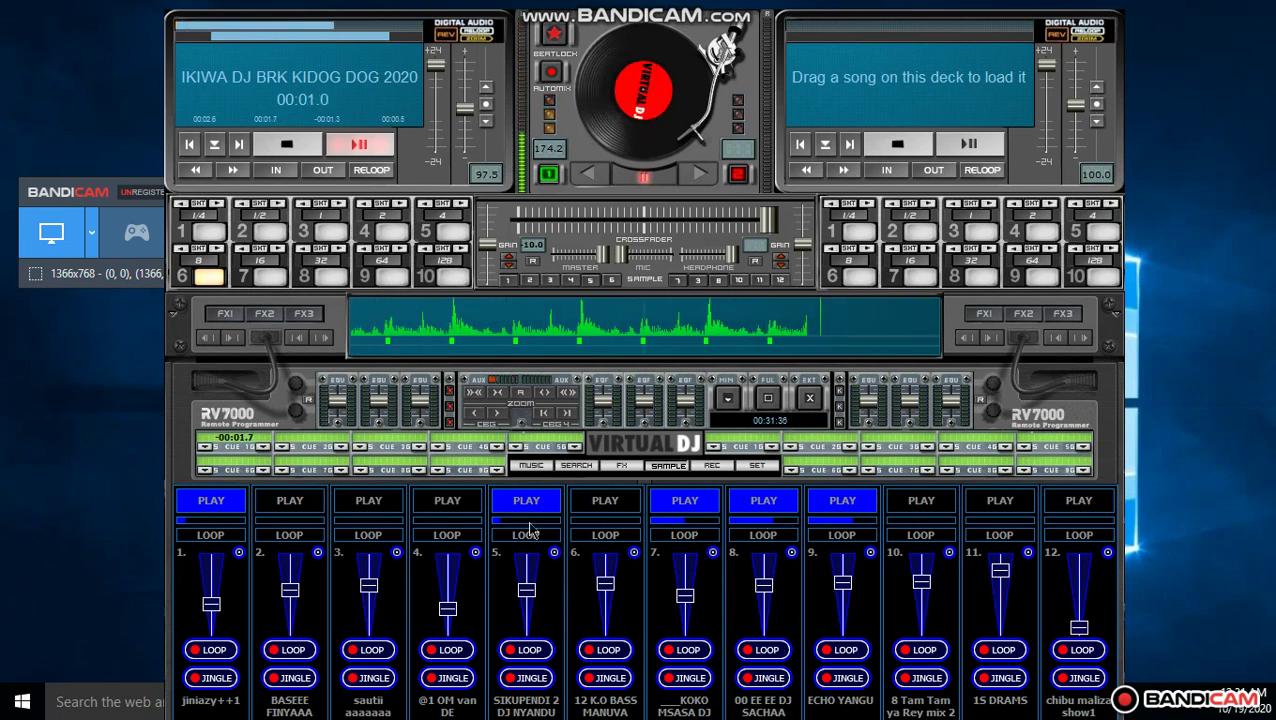
left_click(450, 503)
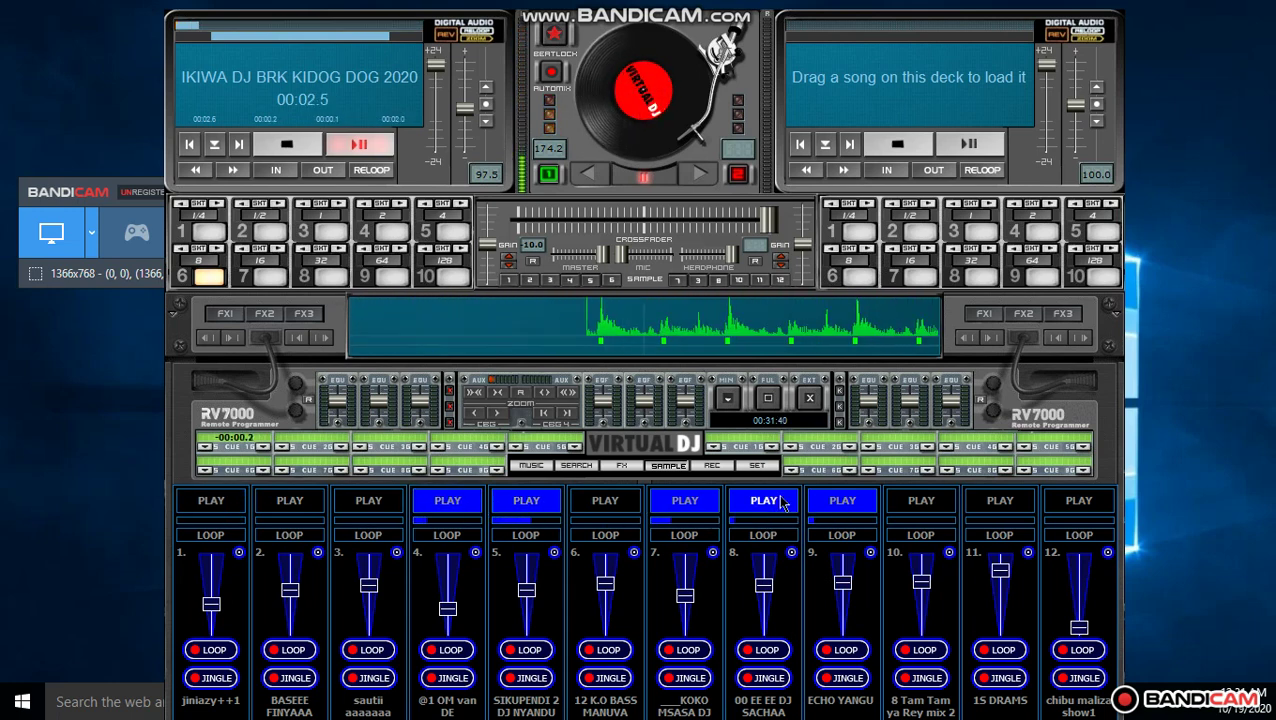
Step: Stop samples 8, 5 and 4, and bring in samples 11 (1S DRAMS) and 10 (8 Tam Tam ya Rey mix 2)
left_click(770, 502)
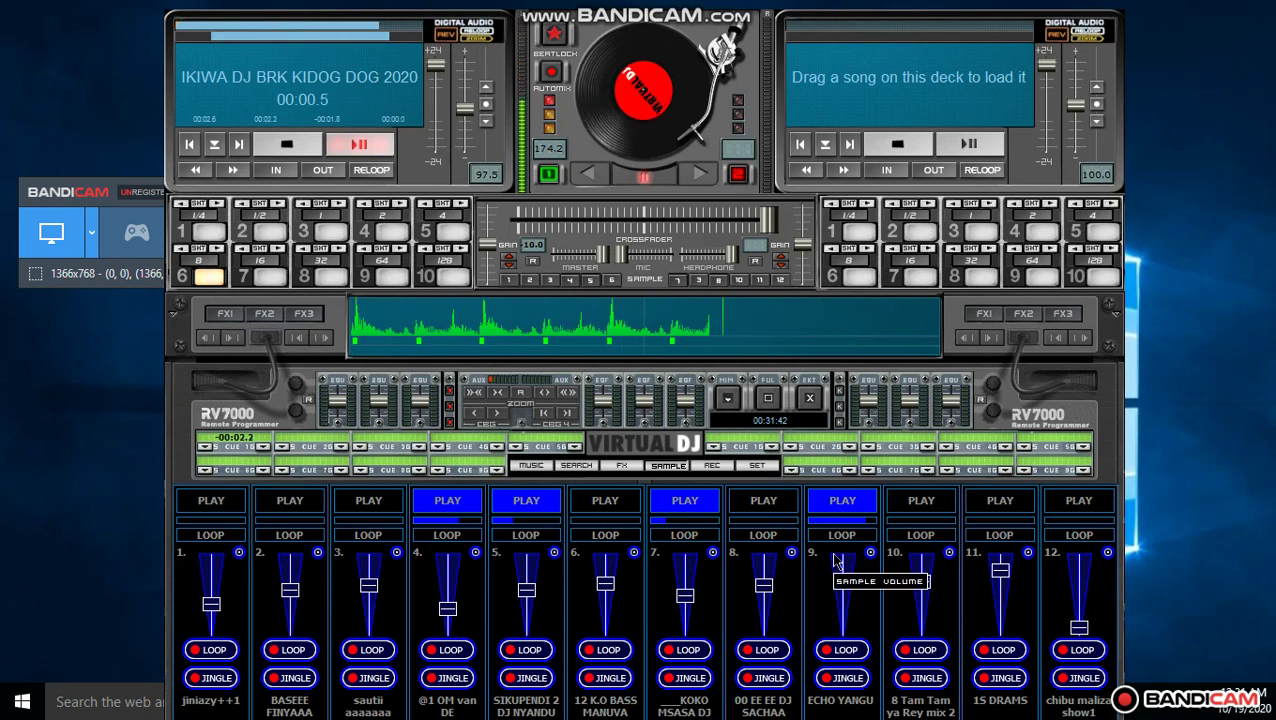
key("F11")
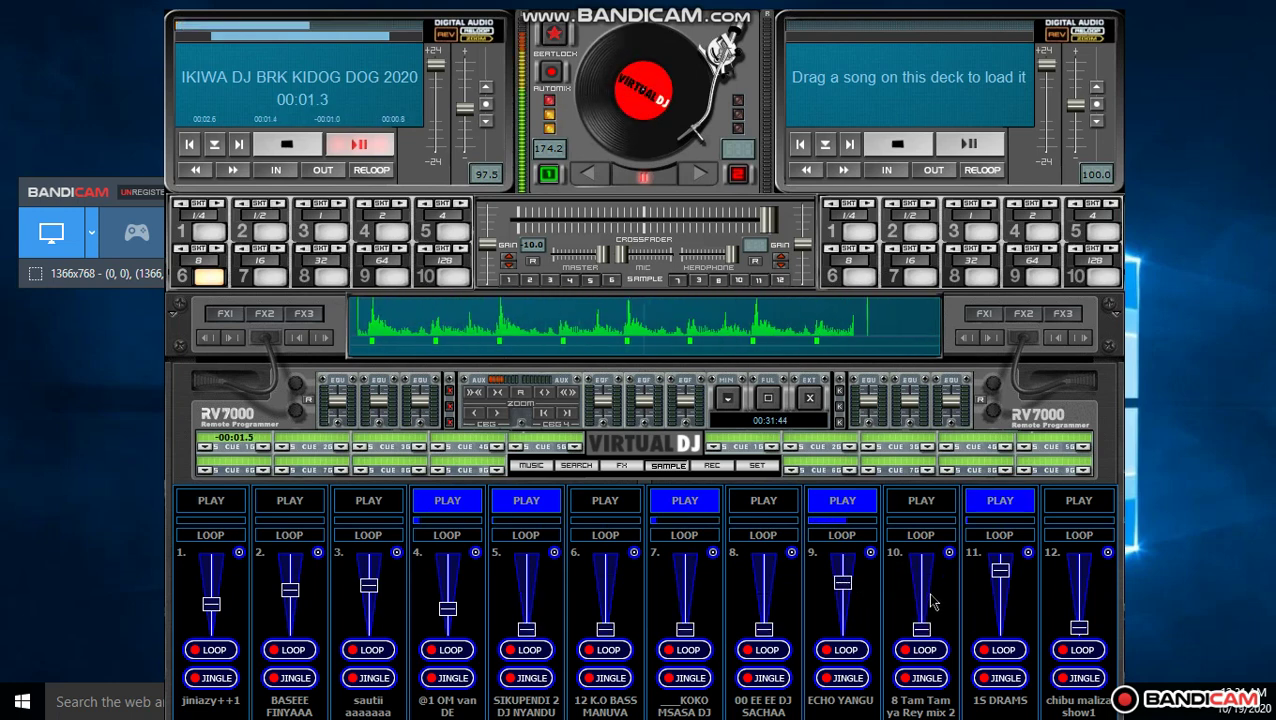
left_click(921, 512)
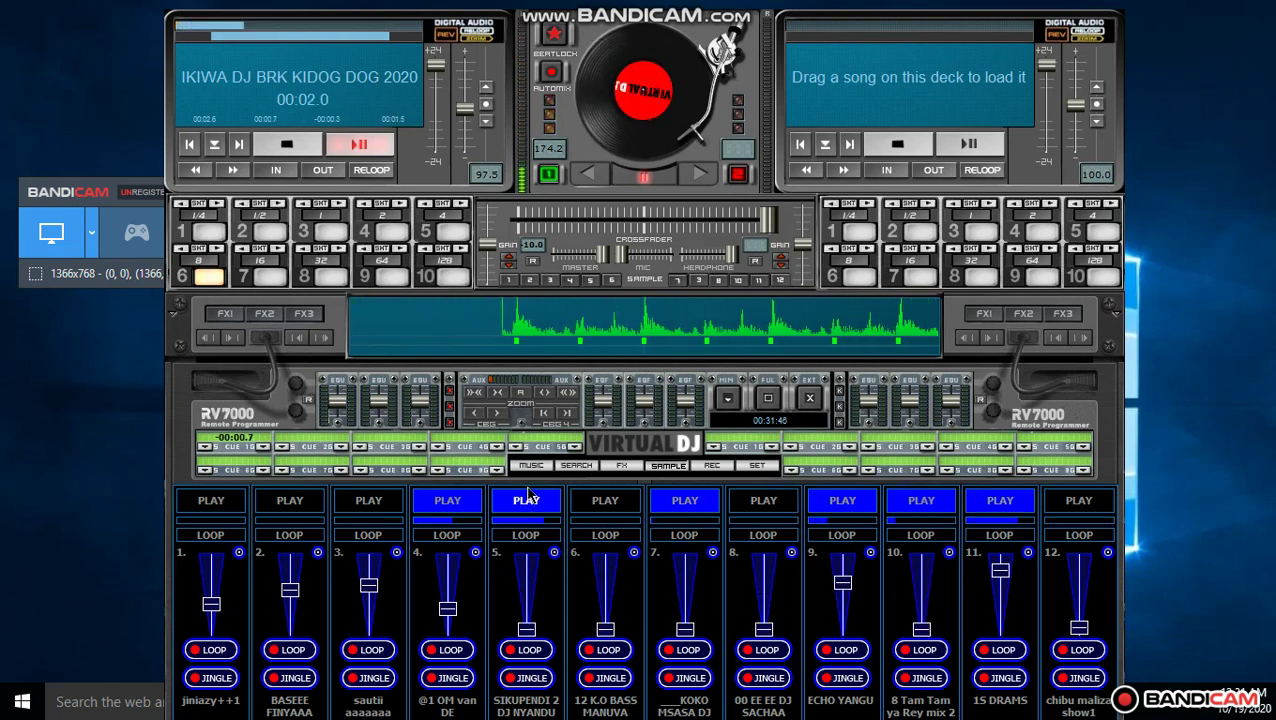
left_click(527, 502)
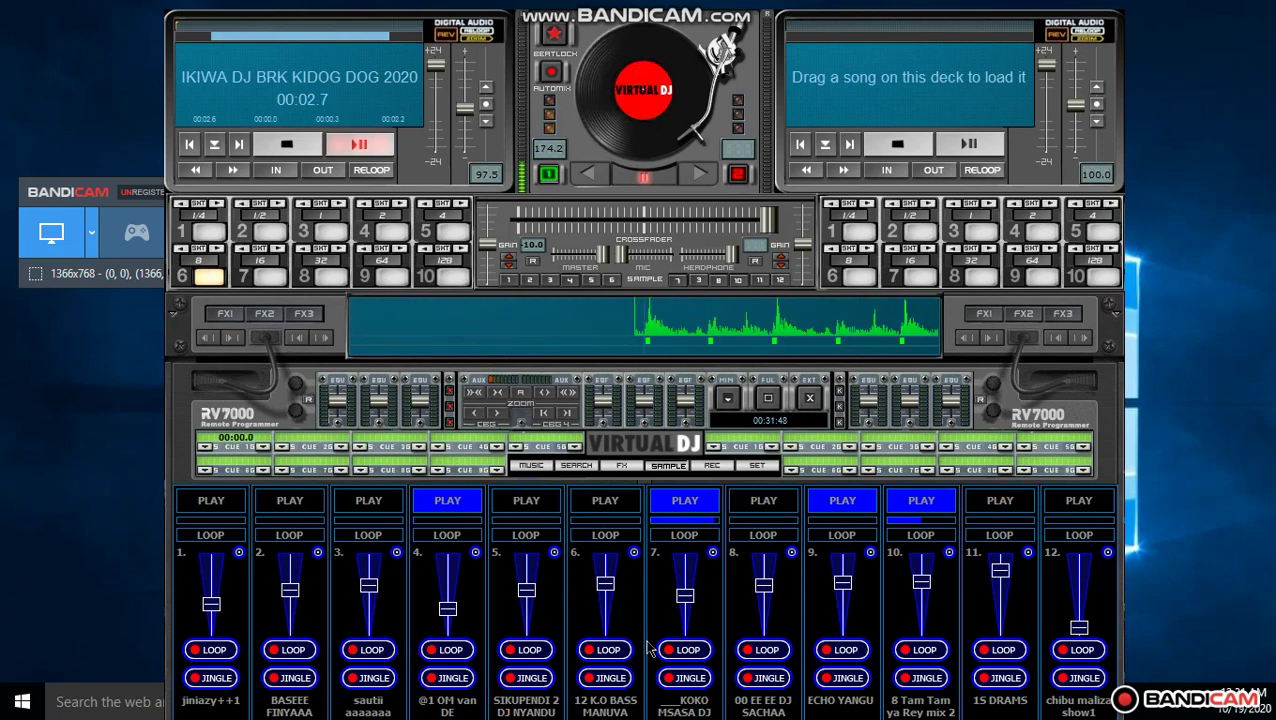
left_click(465, 509)
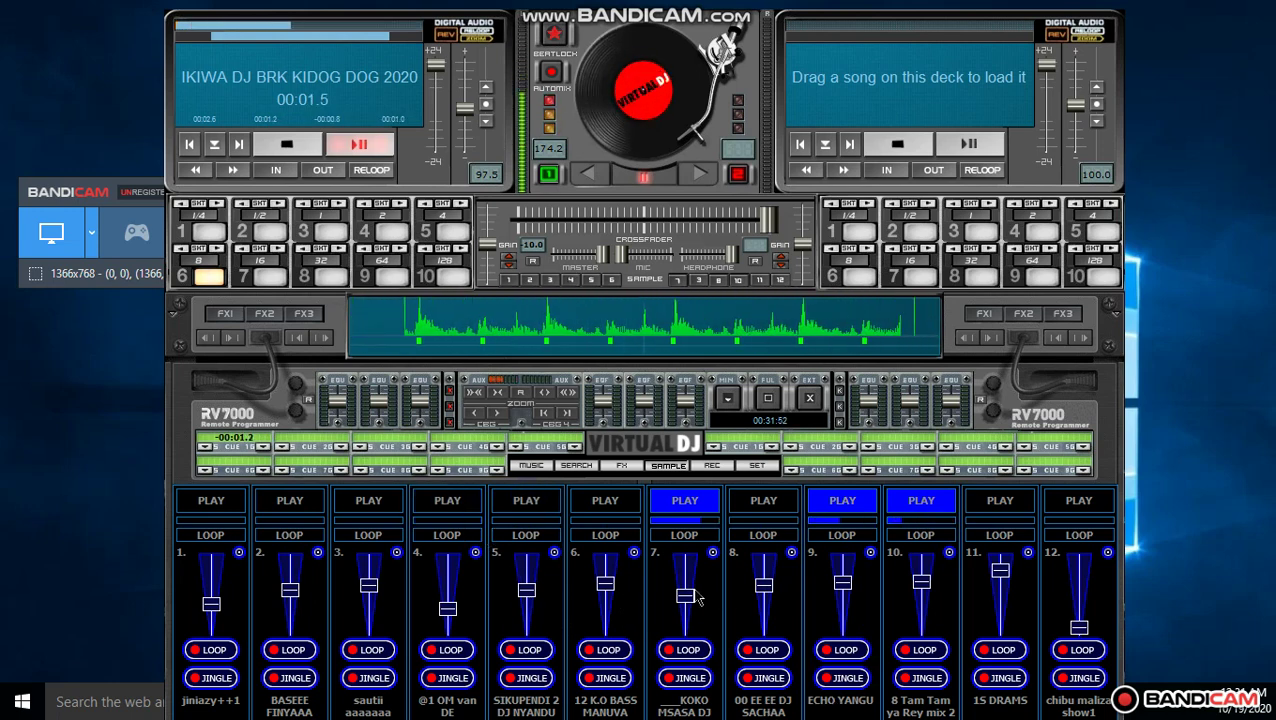
Step: Start sample 3 (sautii aaaaaaa) and raise its volume in the mix
left_click(370, 601)
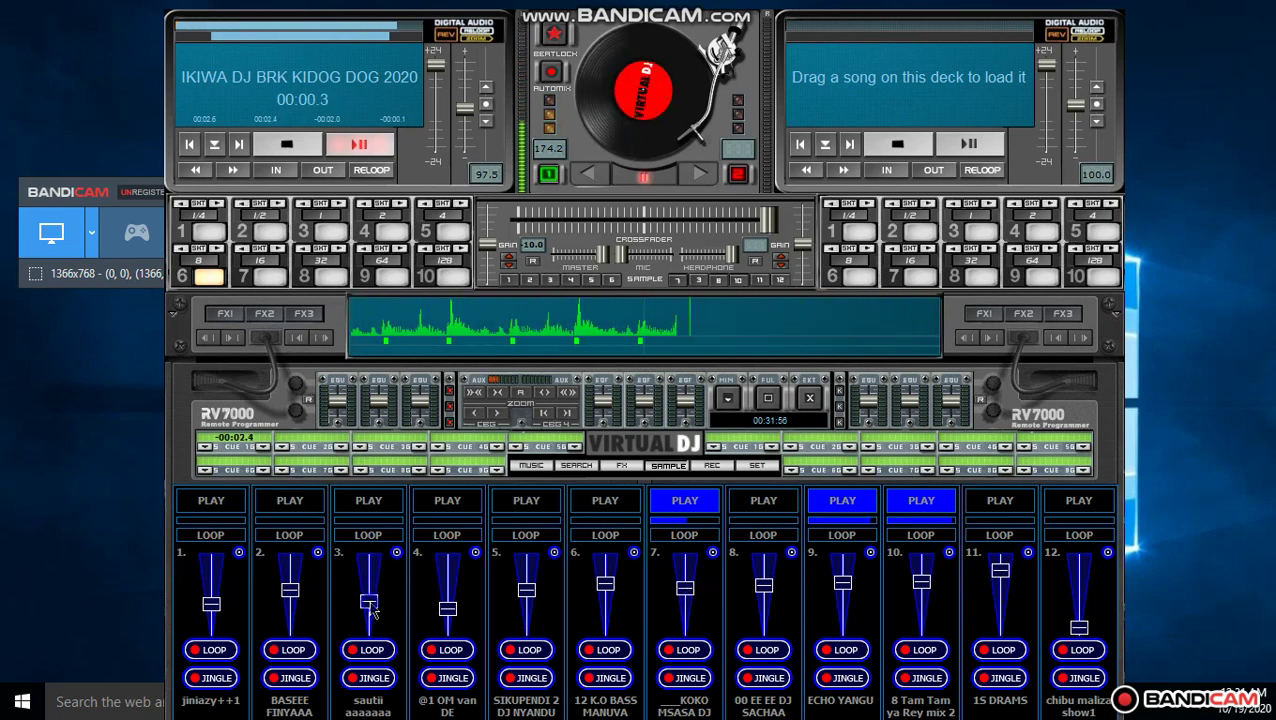
left_click(364, 509)
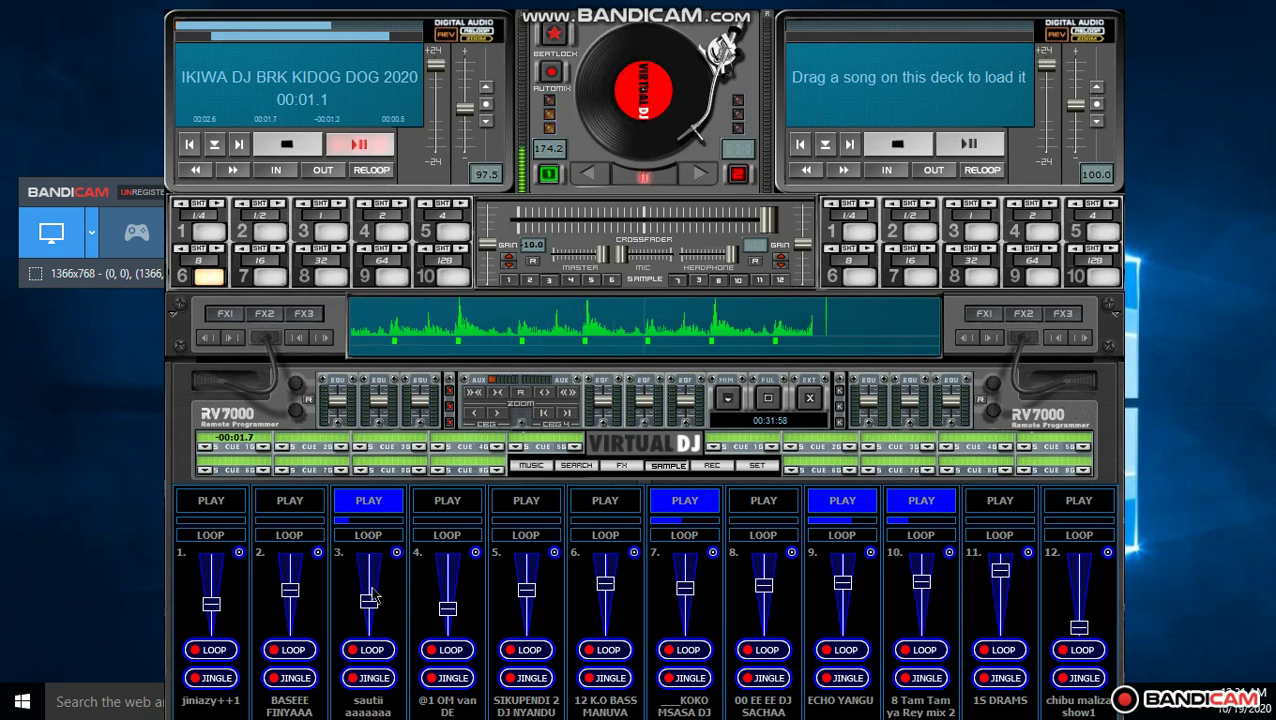
left_click_drag(370, 589, 369, 579)
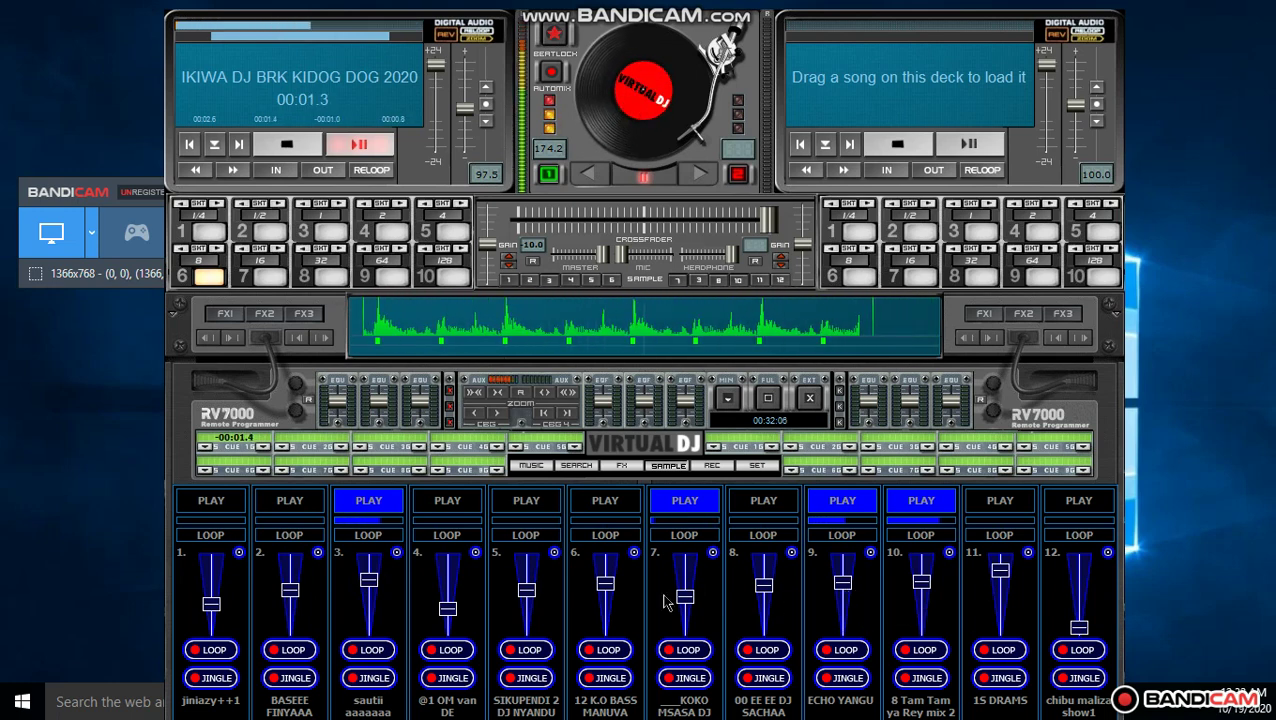
Step: Switch from sample 3 to sample 2 (BASEEE FINYAAA), and trigger samples 12 and 5
left_click(296, 504)
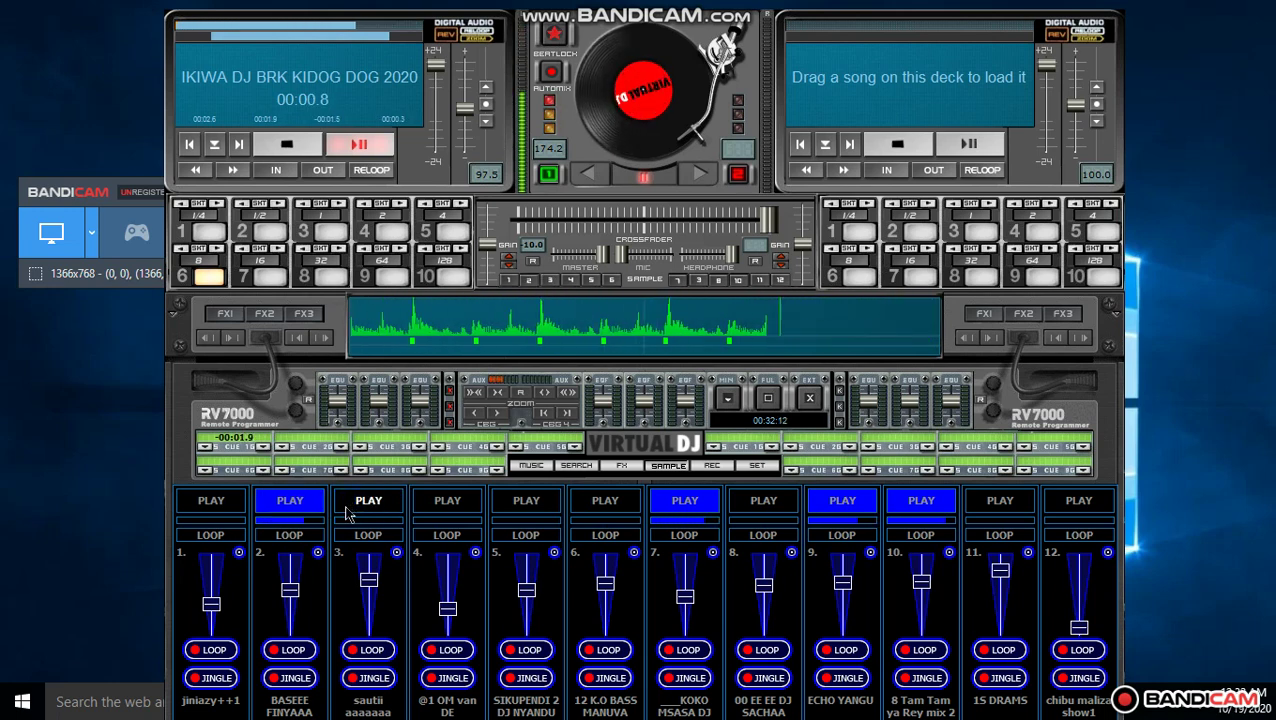
key("F12")
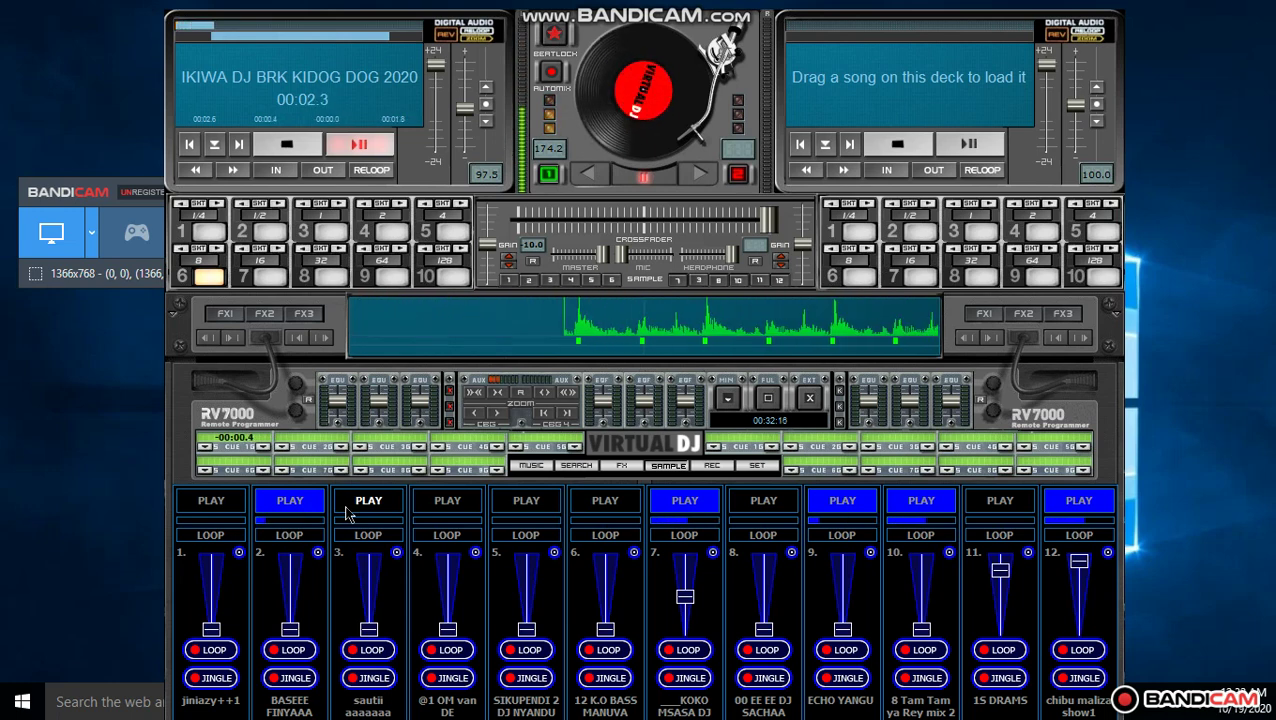
left_click(526, 500)
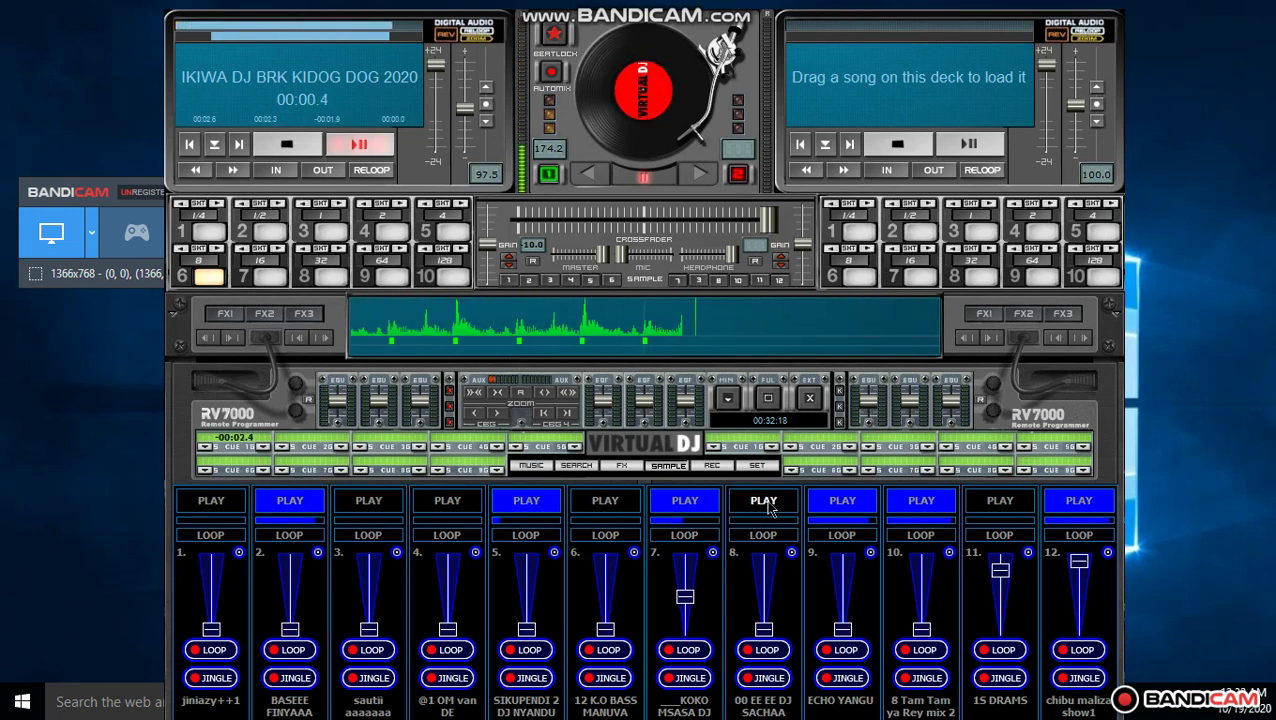
Step: Stop and restart sample 10, replace sample 5 with sample 8 in the mix
left_click(912, 510)
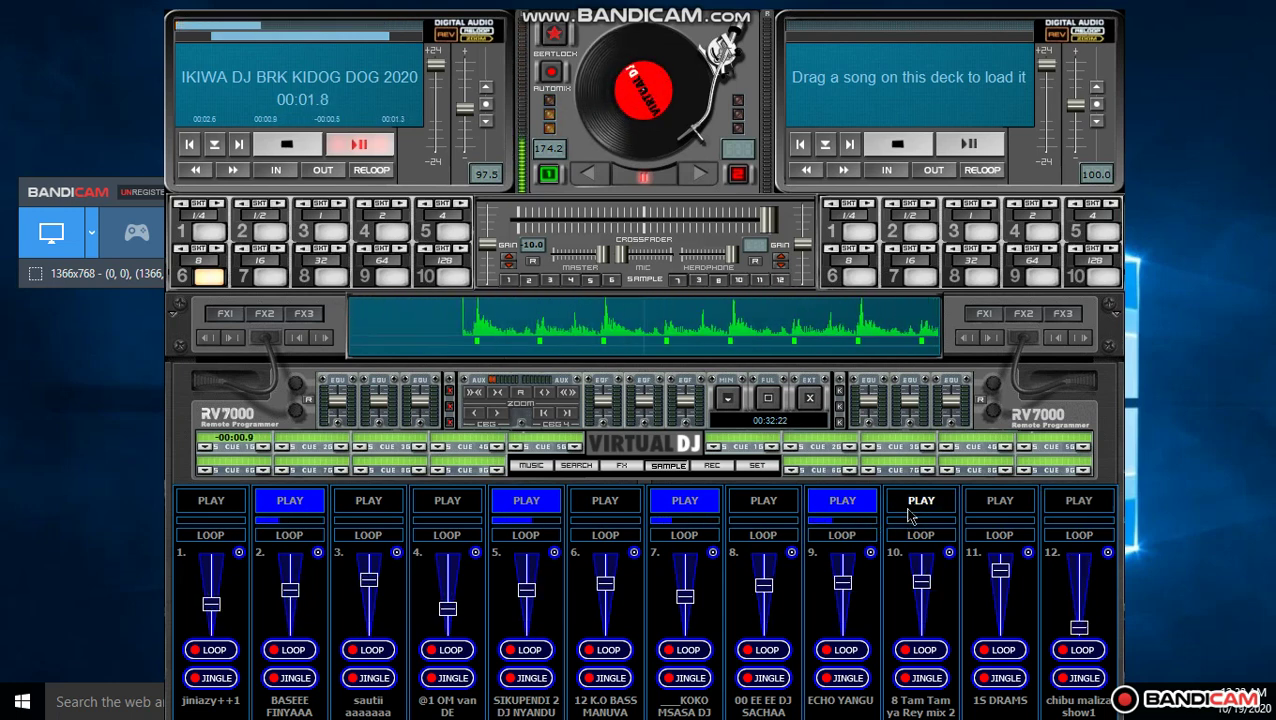
left_click(910, 513)
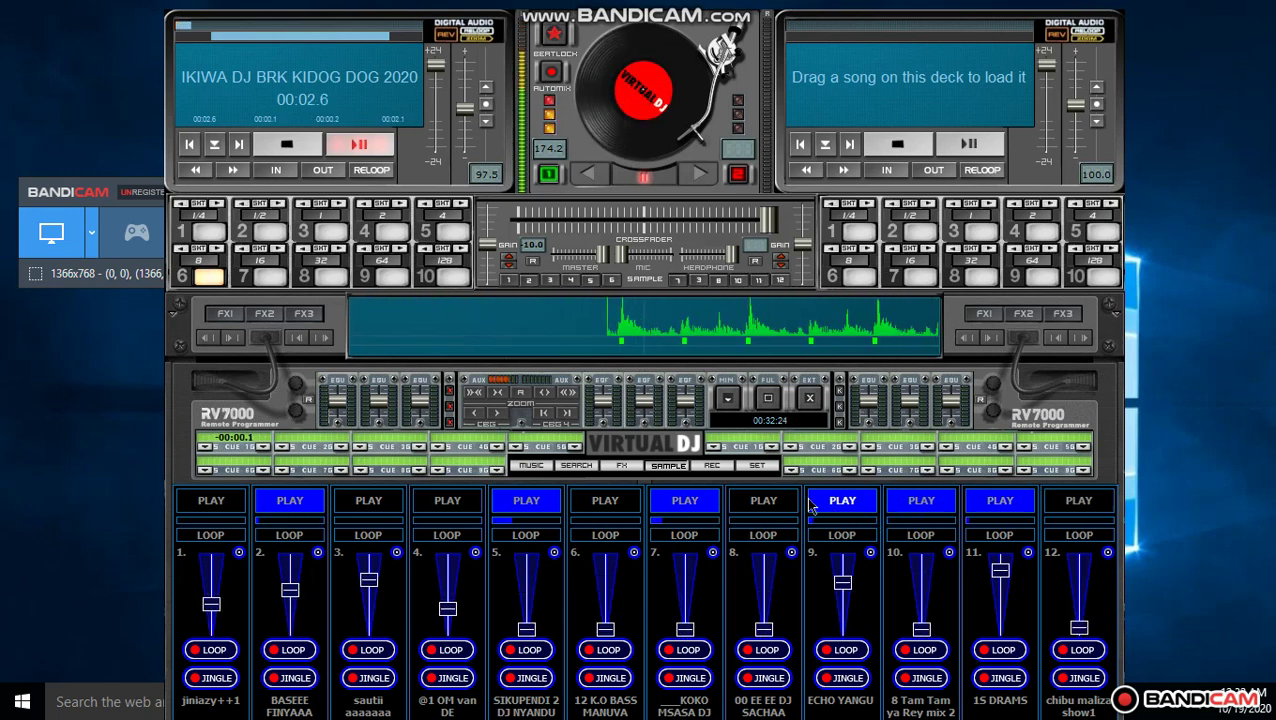
left_click(556, 502)
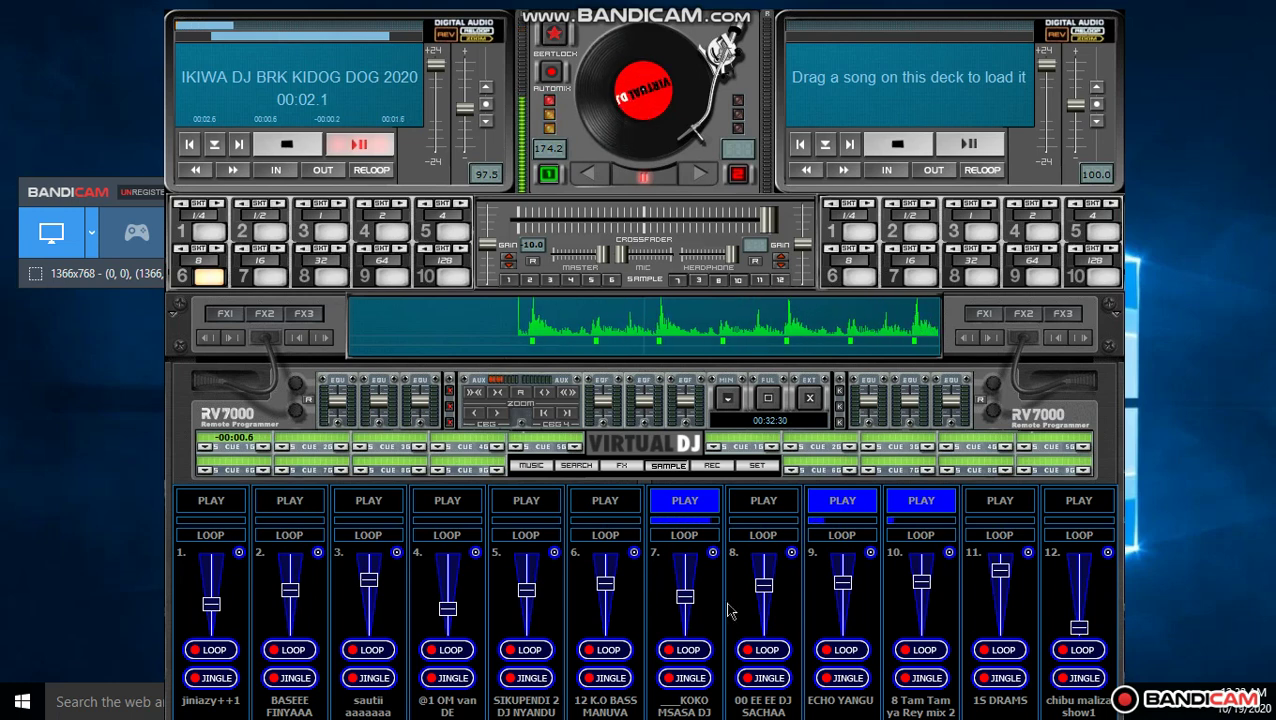
left_click(763, 500)
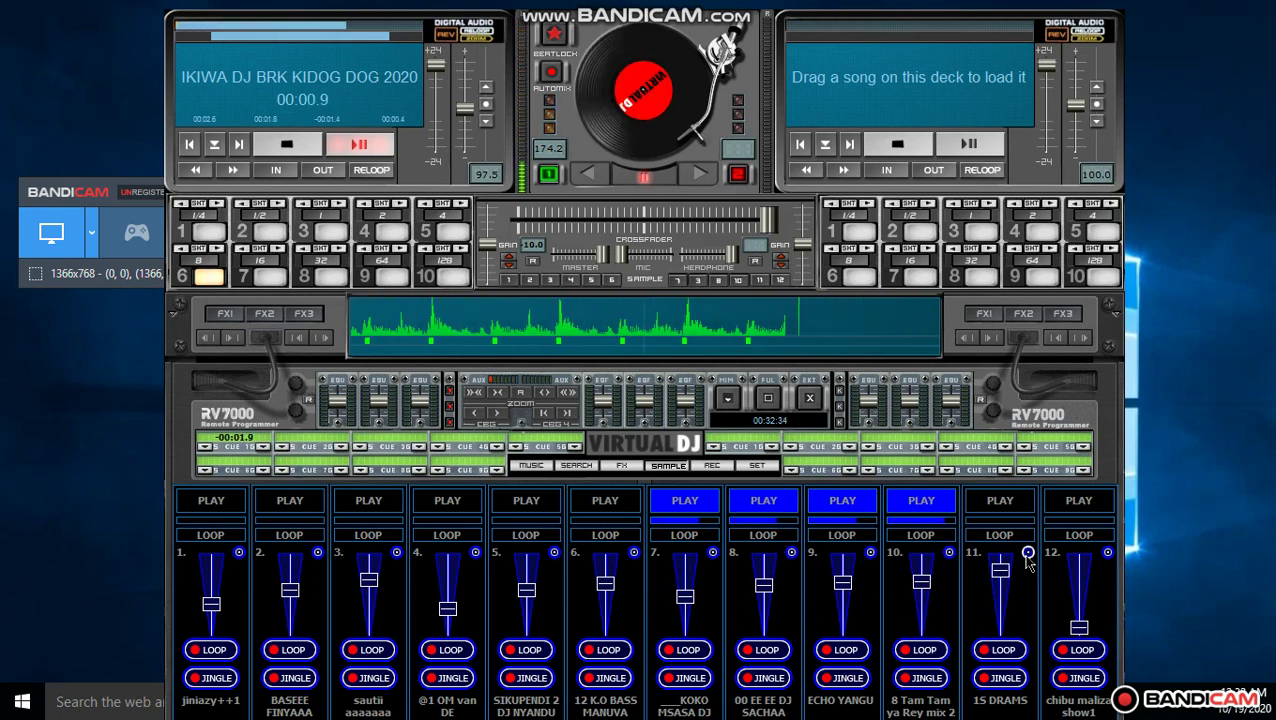
Step: Load 13DRUMS NGOMA.vdj from the DRum f6 gggg folder into sample slot 12 and play it
left_click(1107, 552)
left_click(1150, 406)
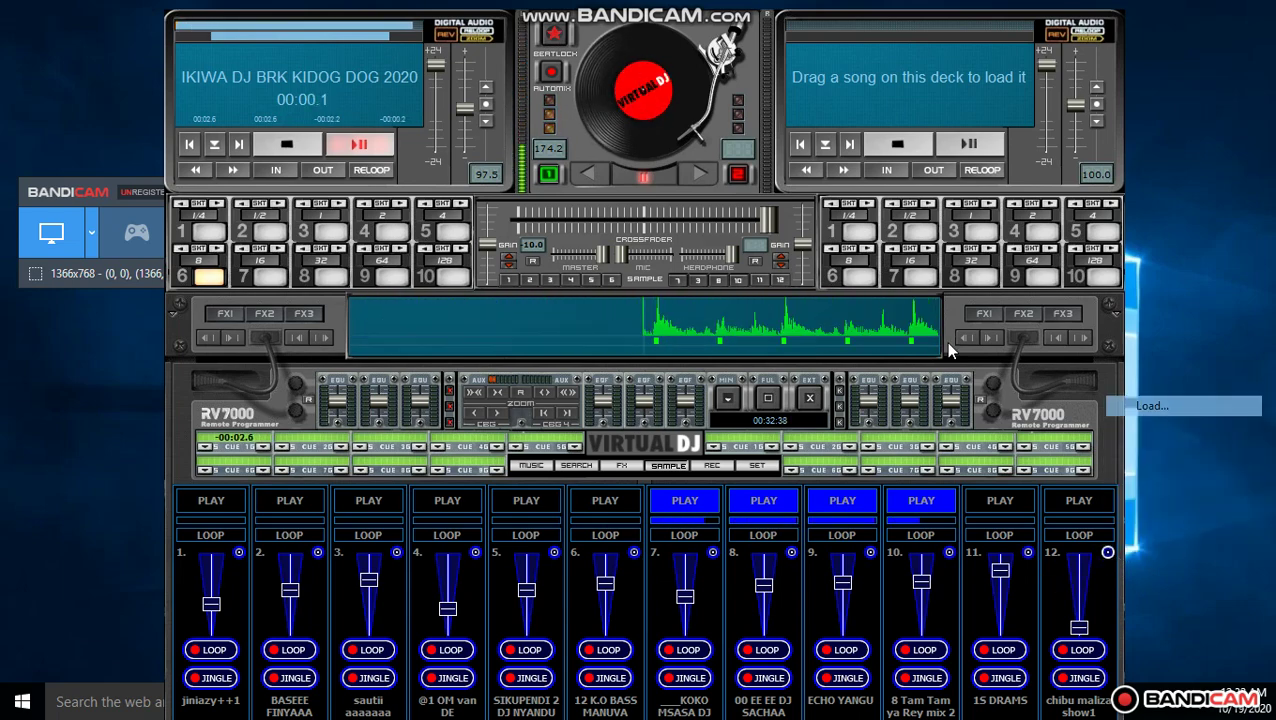
double_click(437, 145)
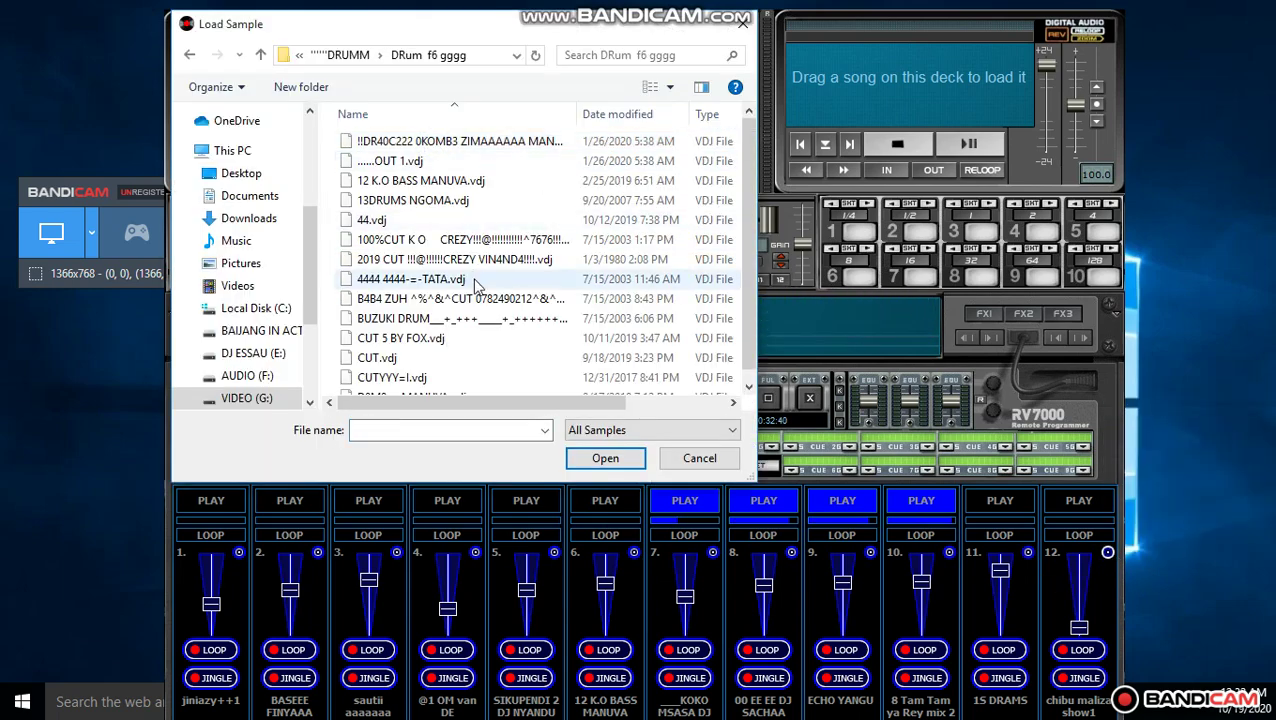
double_click(446, 201)
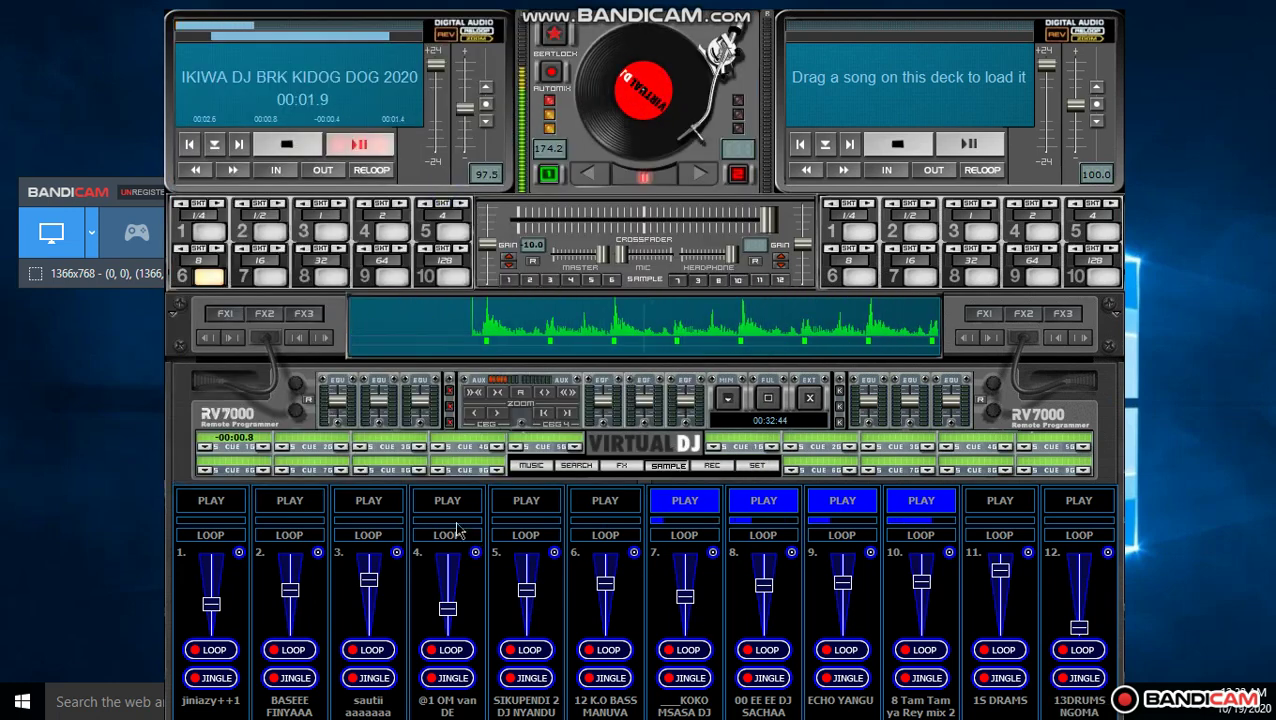
key("F12")
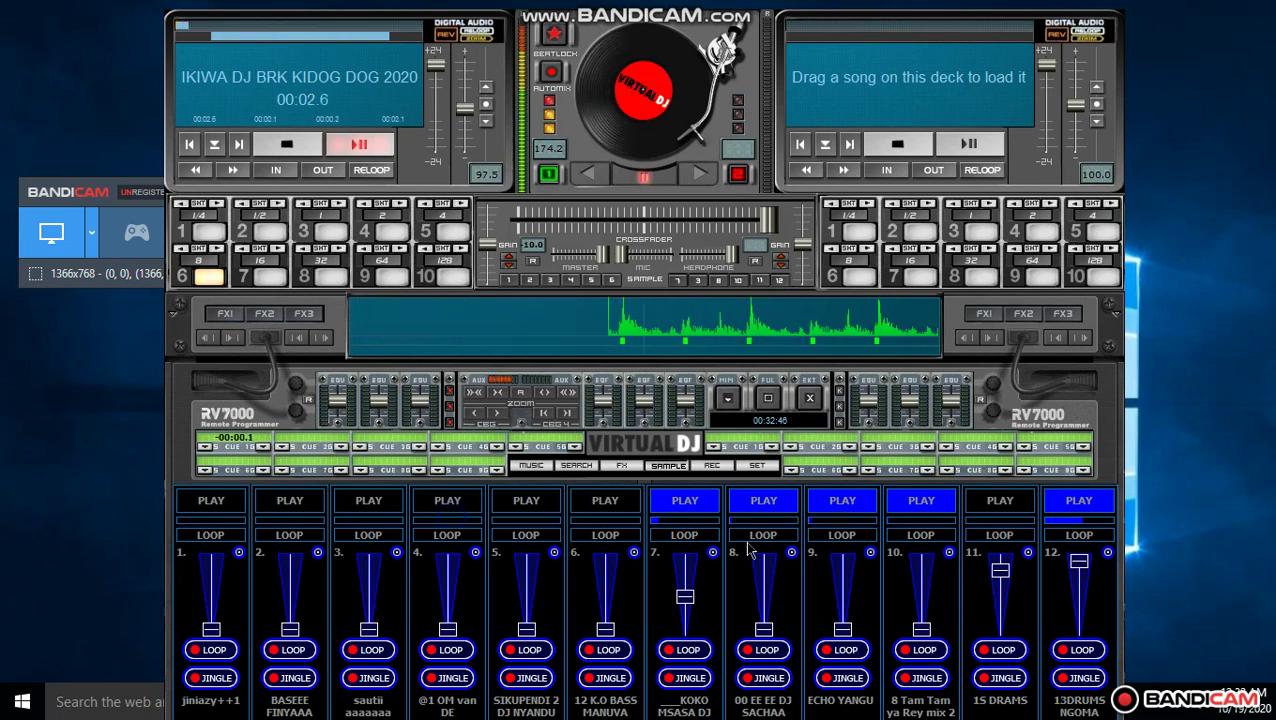
Step: Stop sample 8, start sample 4 (@1 OM van DE) with its volume raised, and bring sample 8 back in
left_click(764, 500)
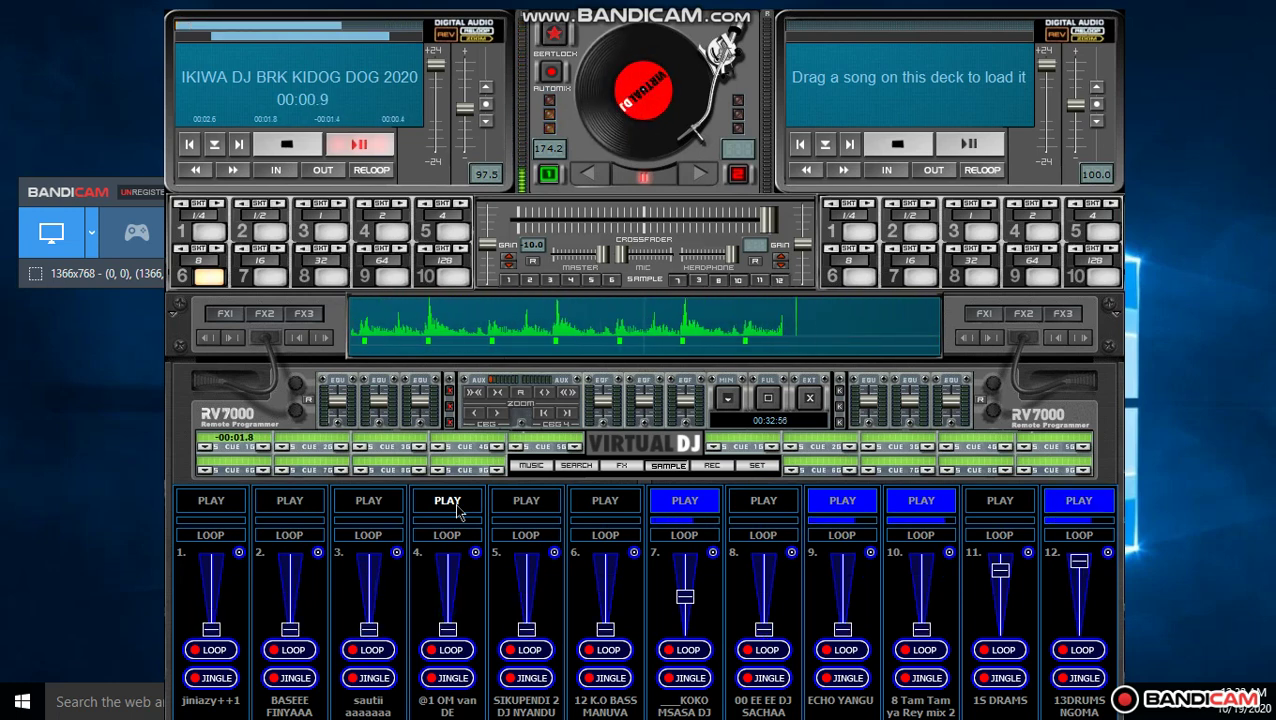
left_click(447, 501)
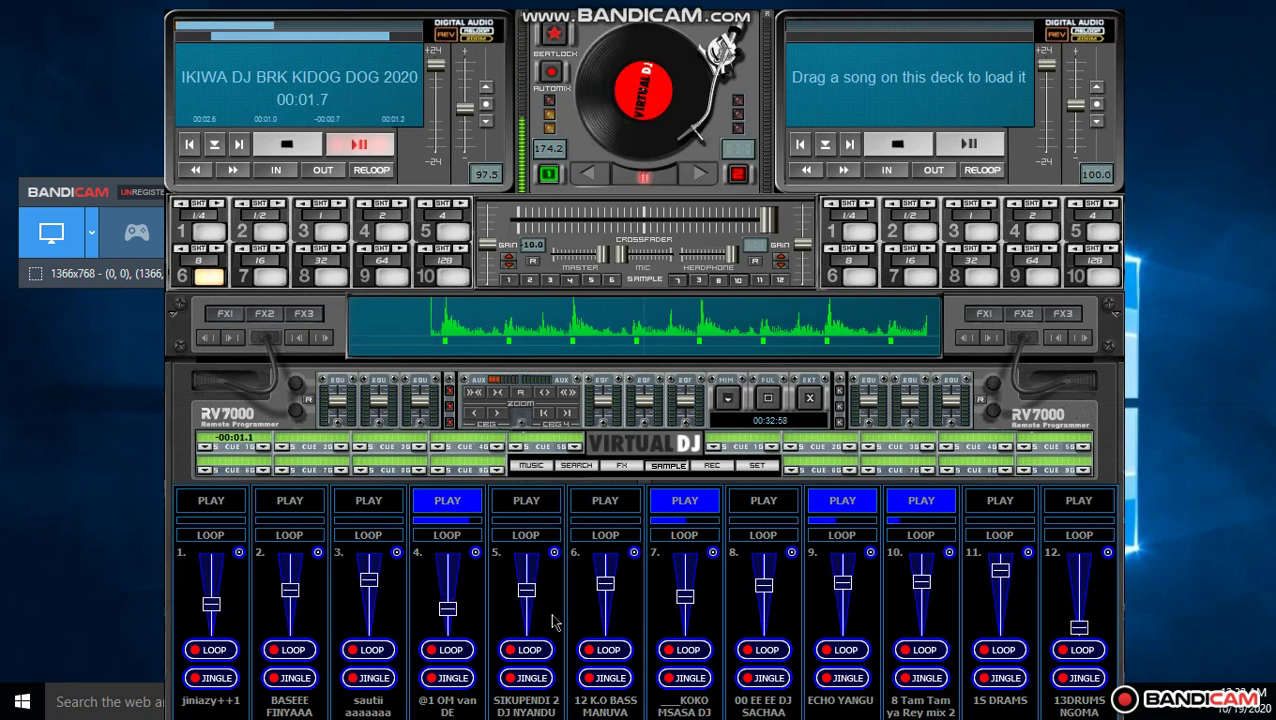
left_click_drag(448, 610, 448, 596)
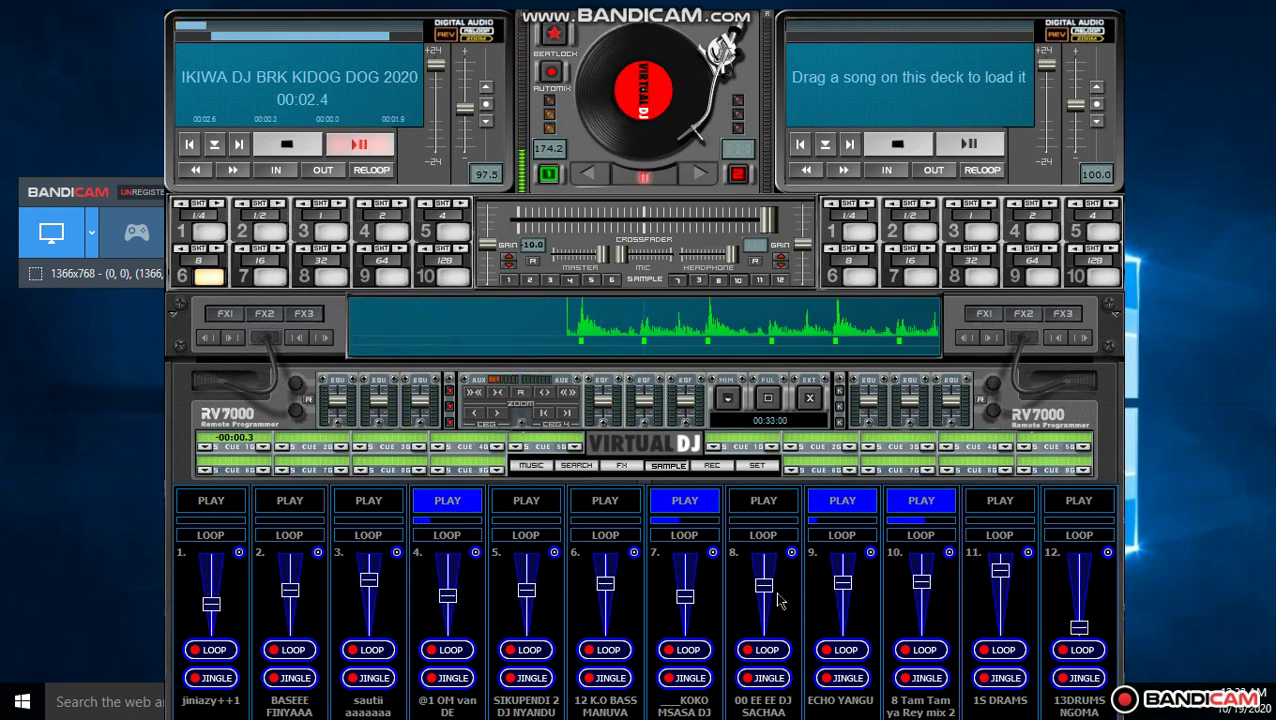
left_click(772, 504)
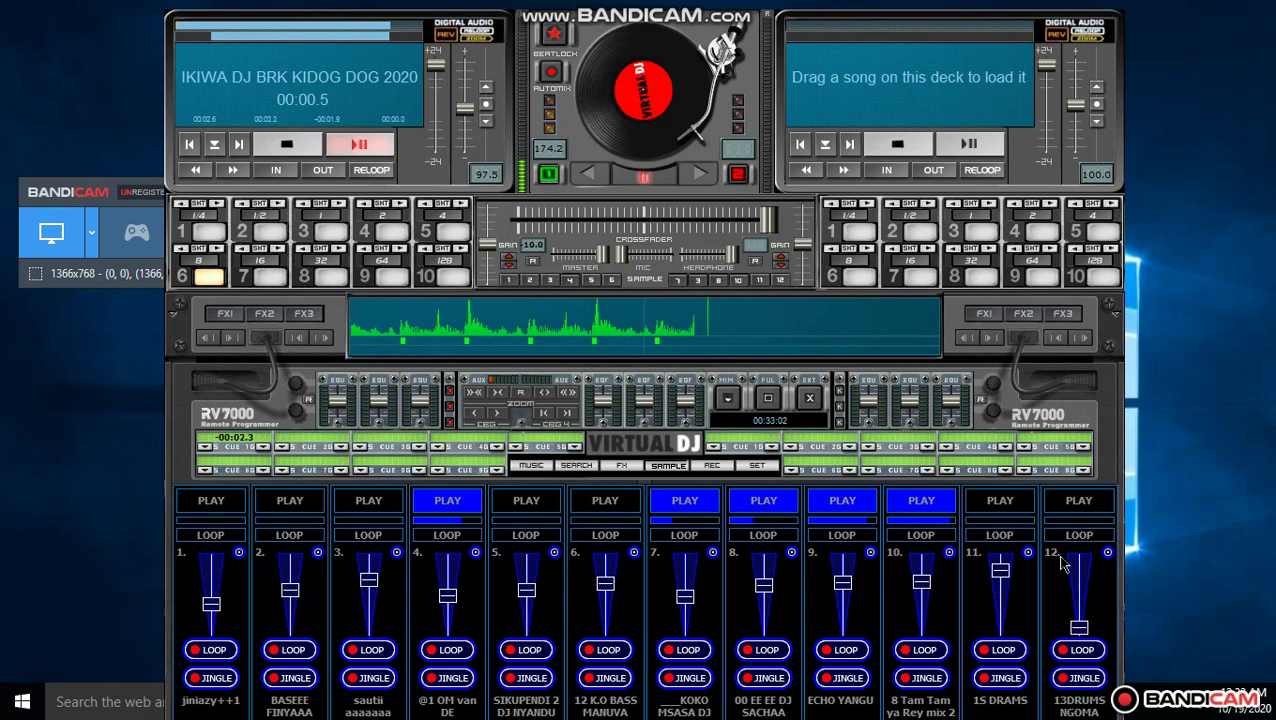
Step: Load the B4B4 ZUH cut sample from the DRum f6 gggg folder into sample slot 12
left_click(1107, 552)
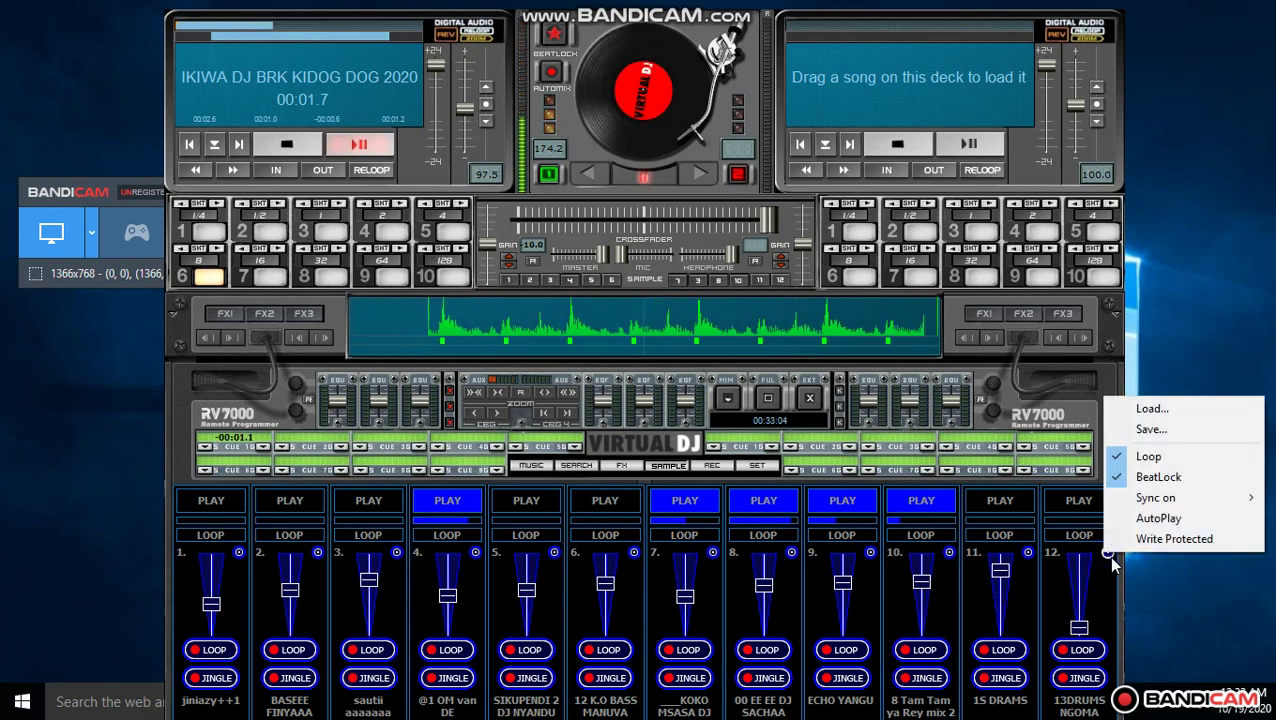
left_click(1147, 408)
left_click(512, 298)
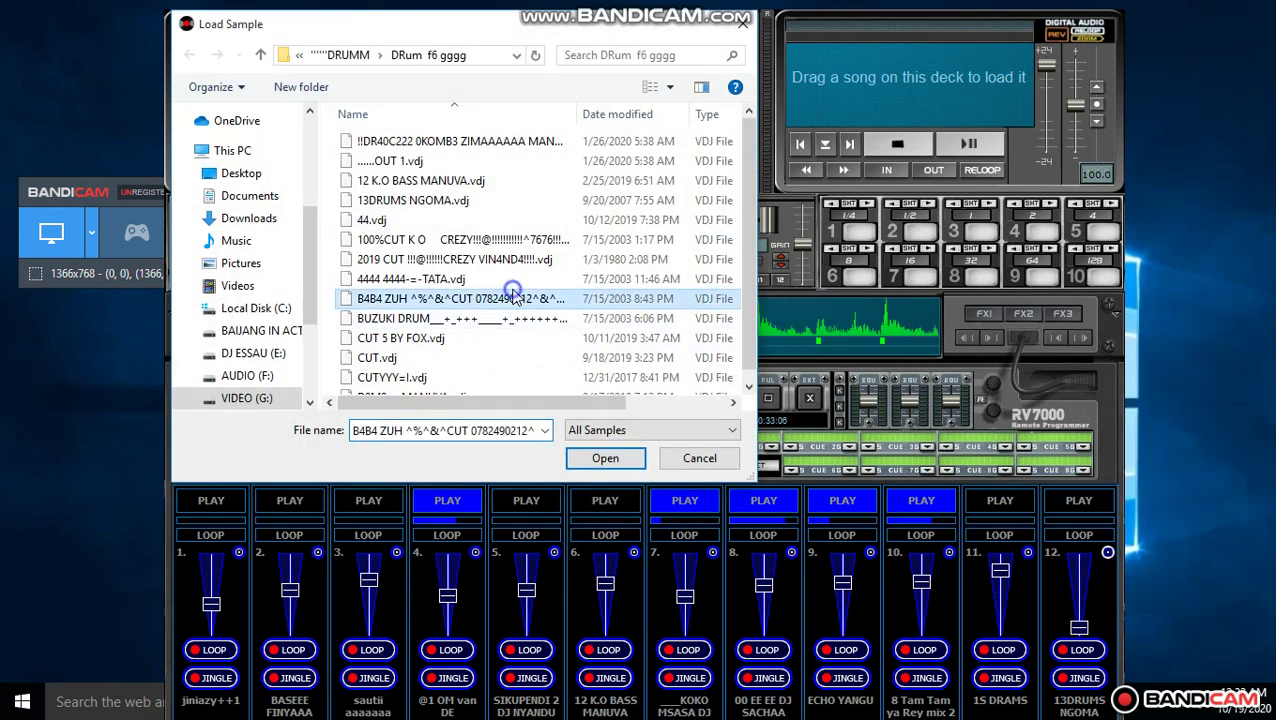
double_click(512, 293)
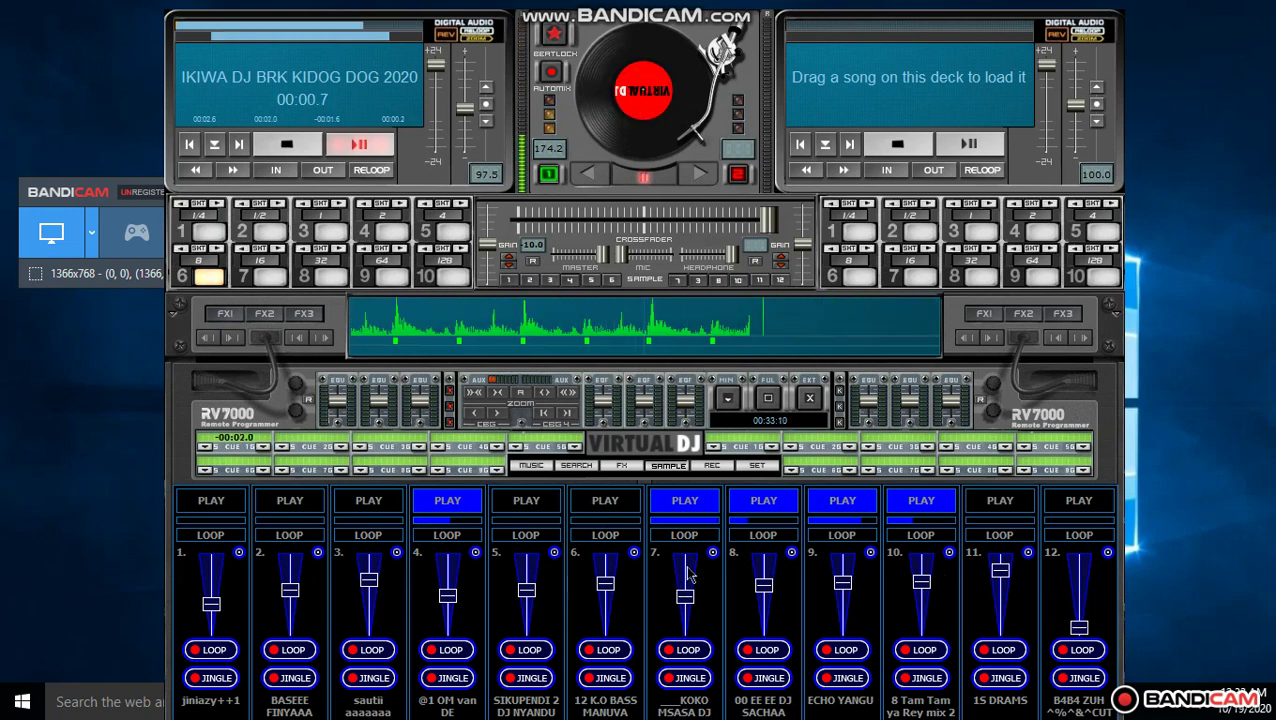
Step: Stop sample 8 and replace sample 4 with sample 3 in the mix
left_click(763, 510)
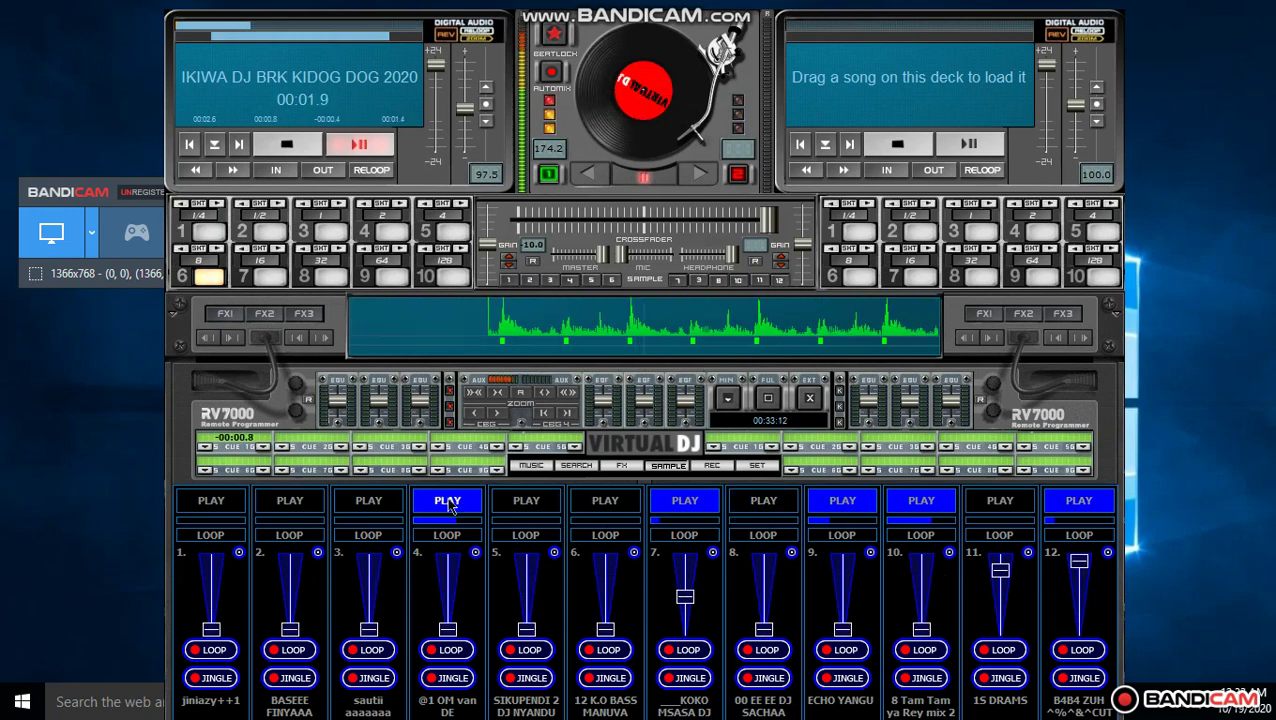
left_click(366, 505)
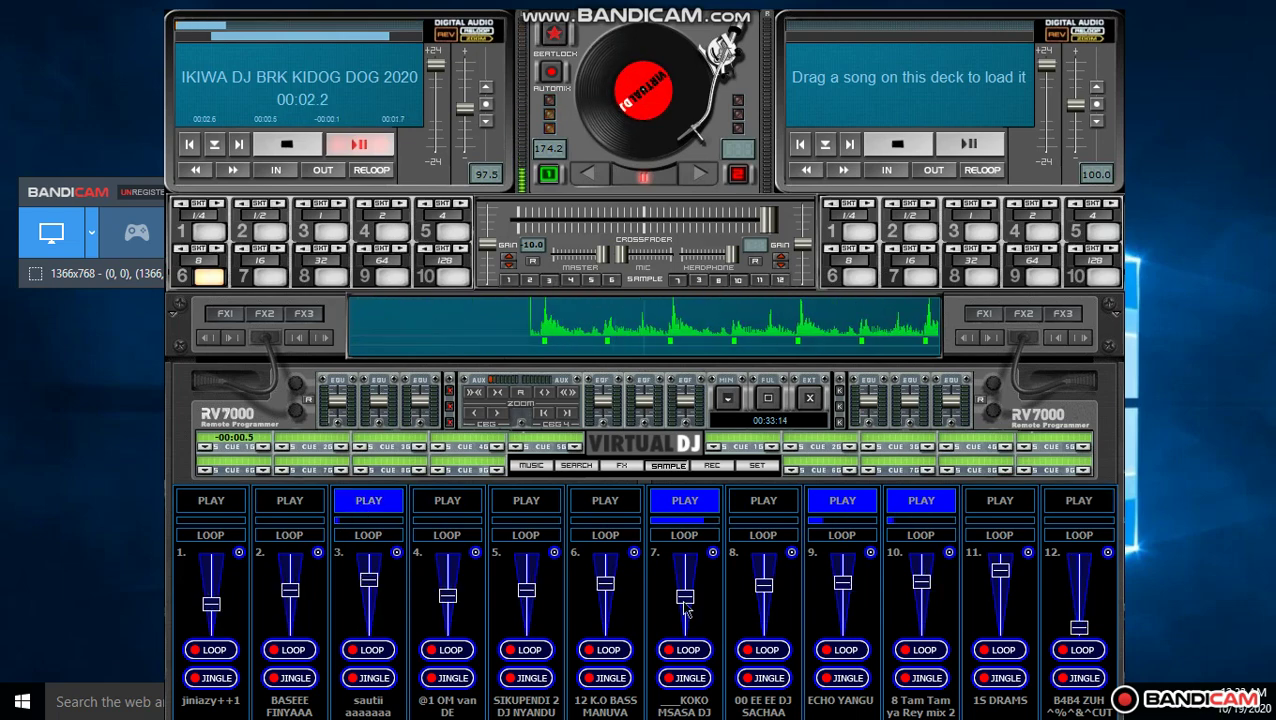
Step: Load the BUZUKI DRUM sample from the DRum f6 gggg folder into sample slot 12
left_click(1108, 552)
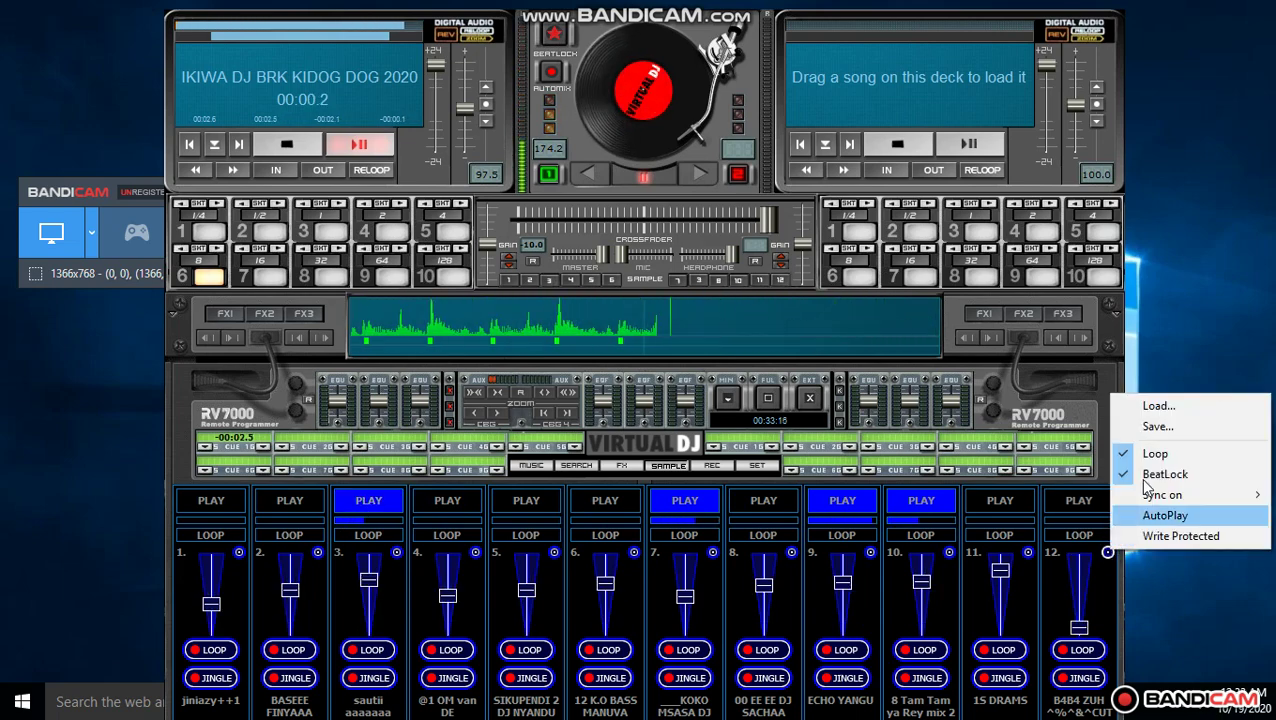
left_click(1158, 406)
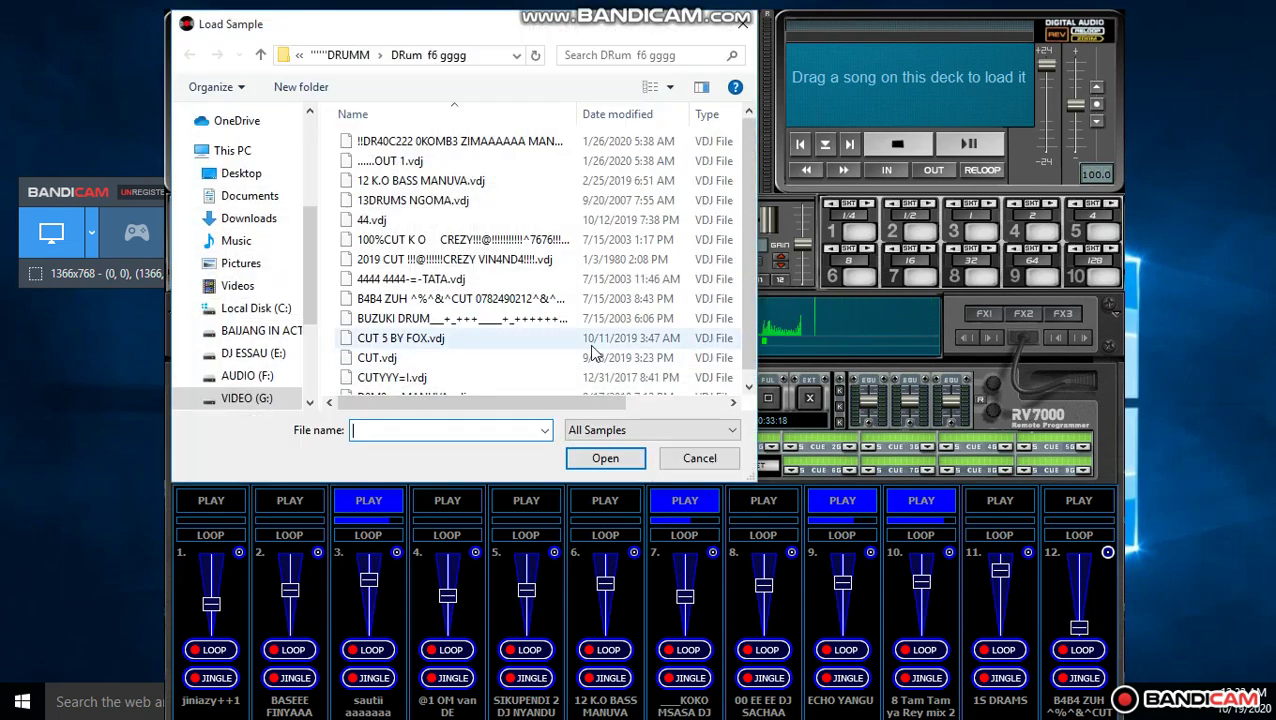
double_click(592, 318)
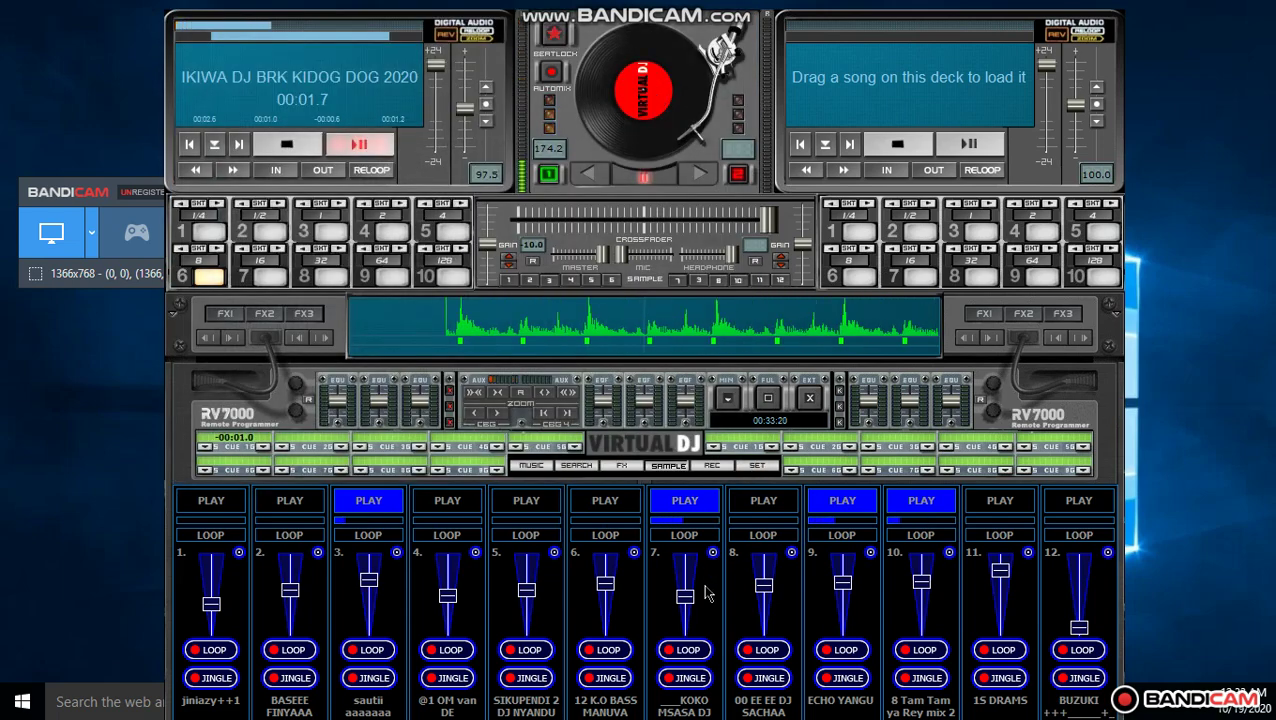
Step: Bring sample 5 (SIKUPENDI 2) into the mix with a burst of sample 12, and stop samples 3 and 10
left_click(528, 512)
left_click(368, 500)
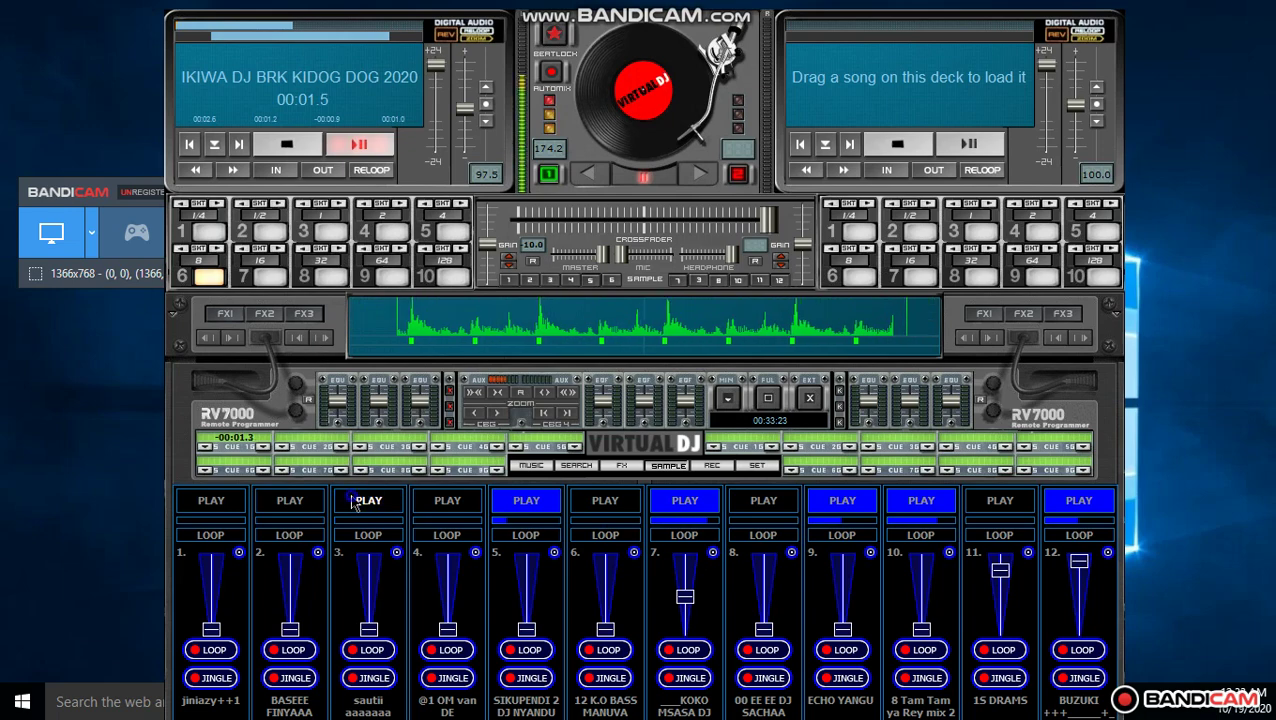
left_click(921, 500)
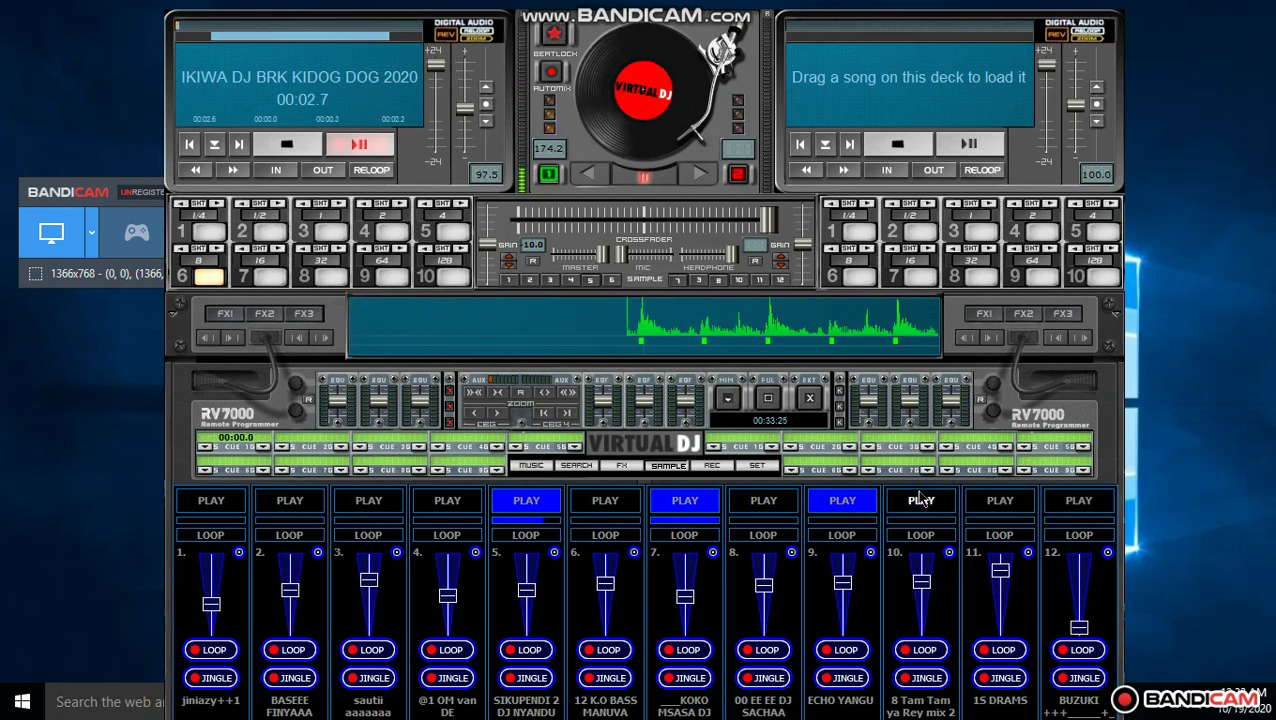
Step: Load CUT 5 BY FOX.vdj from the DRum f6 gggg folder into sample slot 12
left_click(1108, 552)
left_click(1128, 404)
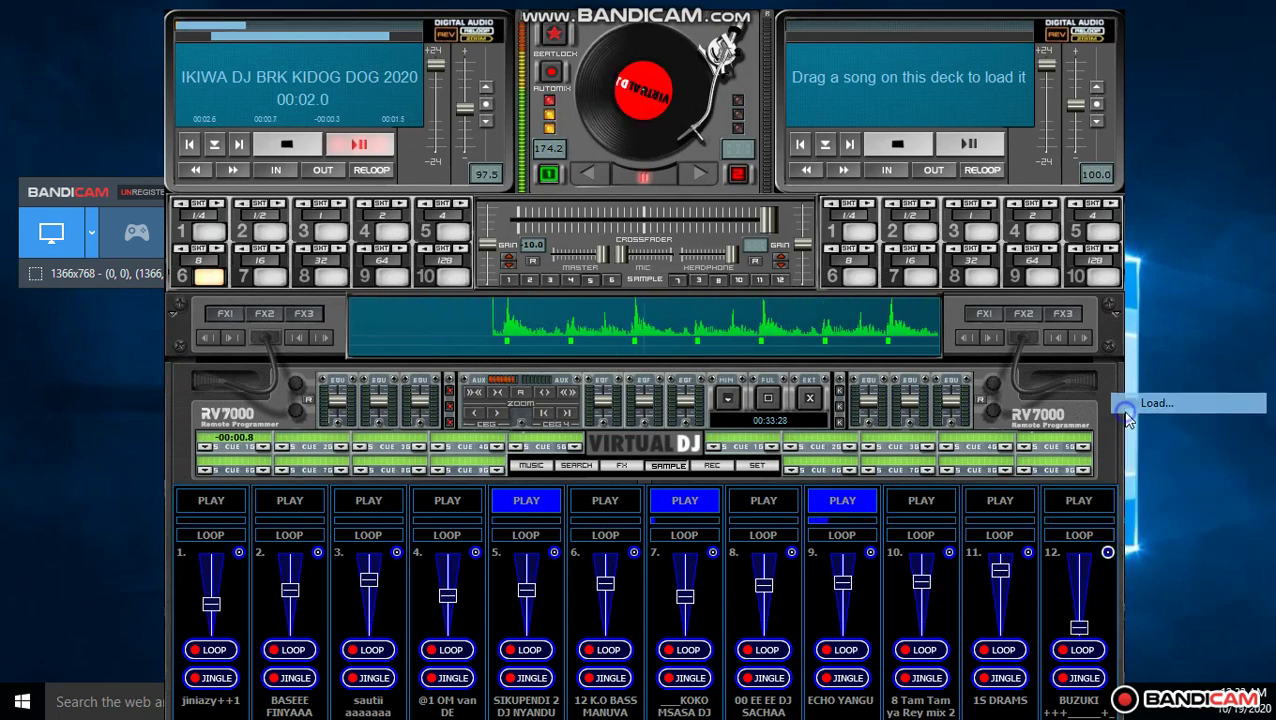
scroll(550, 325, "down", 1)
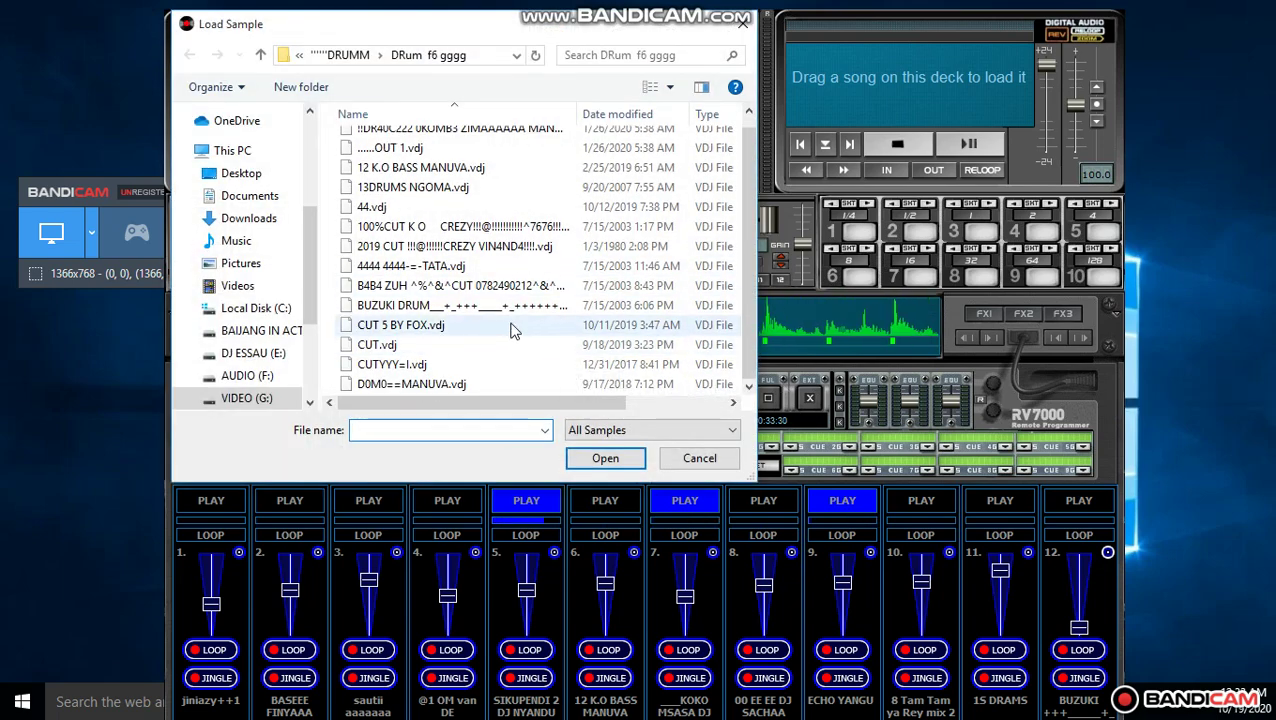
double_click(512, 328)
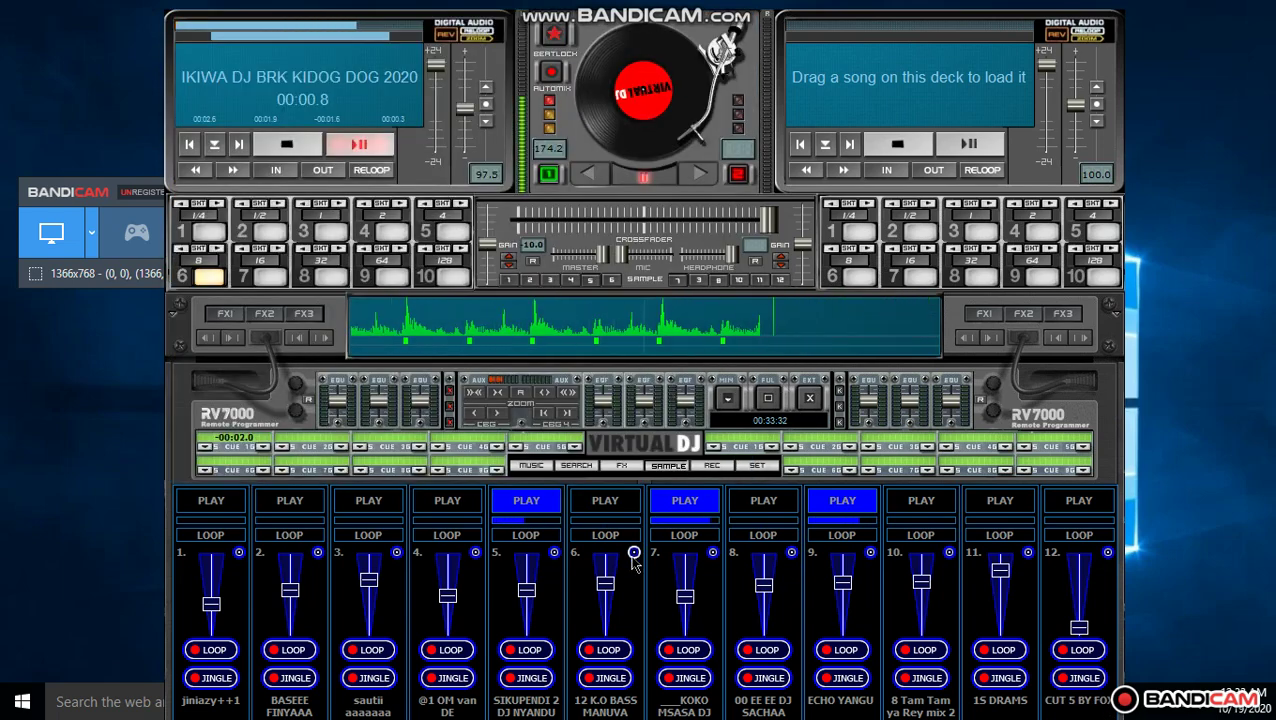
Step: Swap sample 7 for sample 4, fire the sample 12 cut, and bring sample 7 back in place of sample 4
left_click(446, 503)
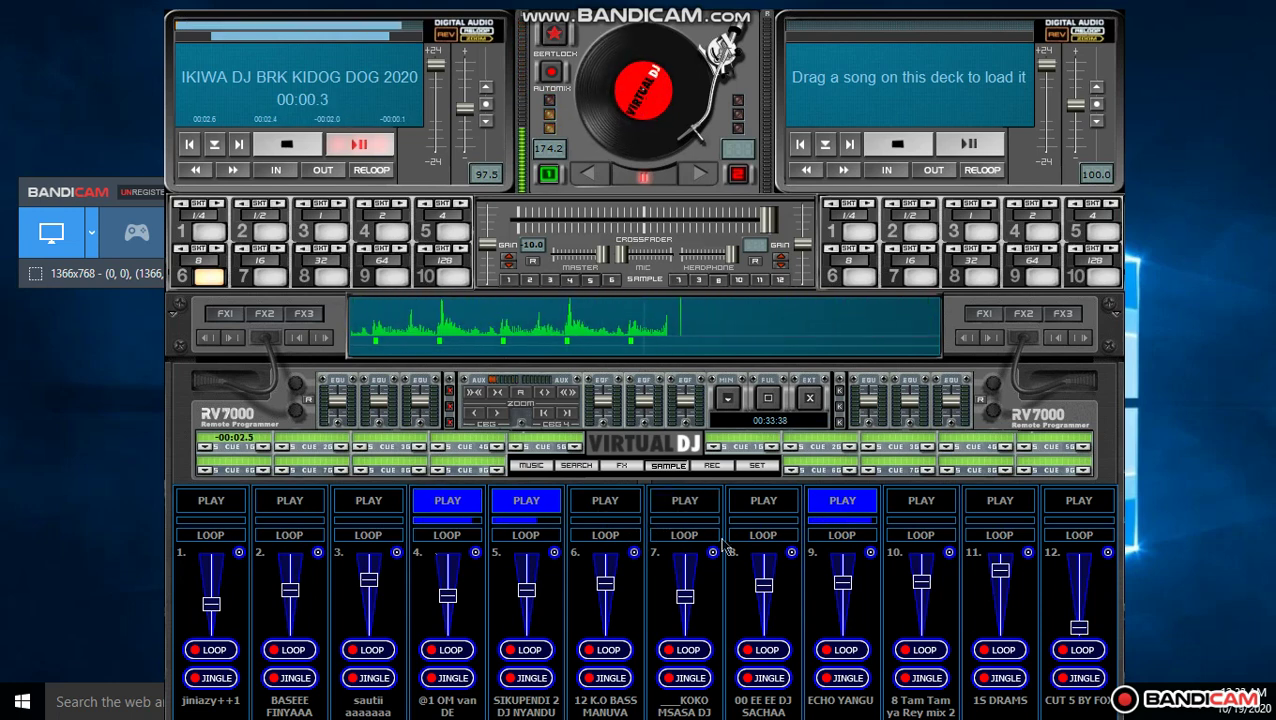
key("F12")
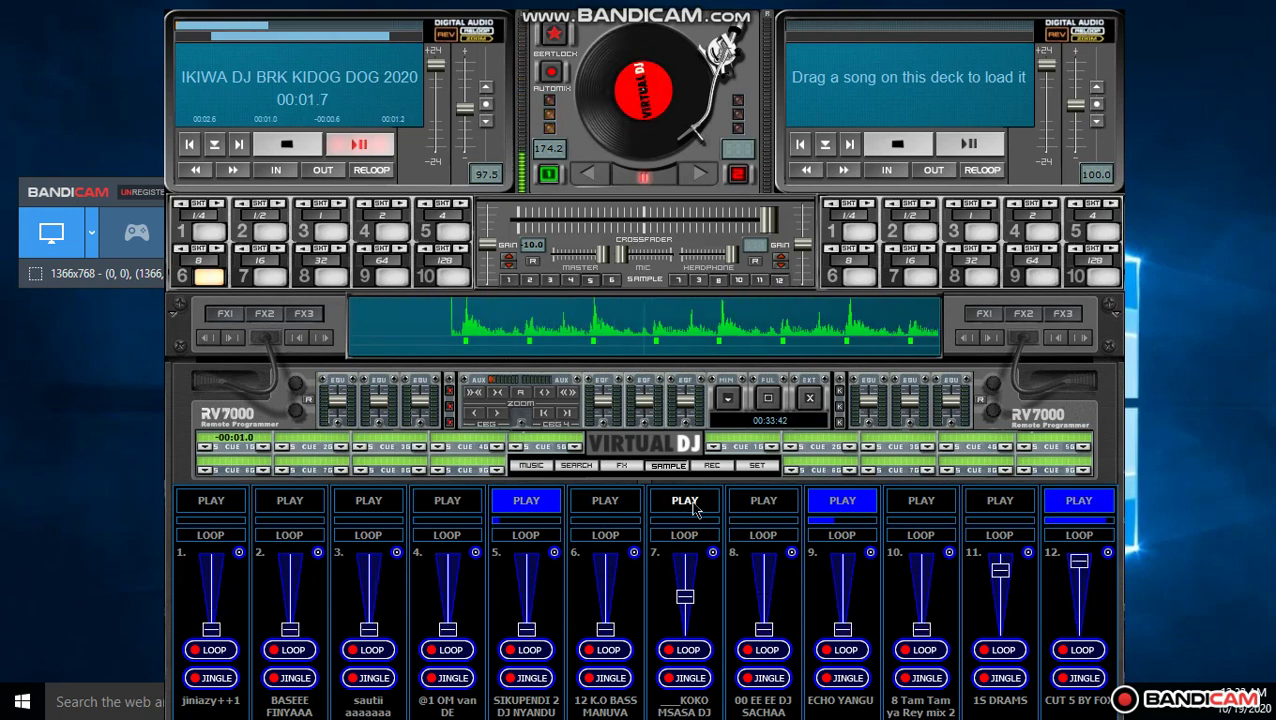
left_click(695, 508)
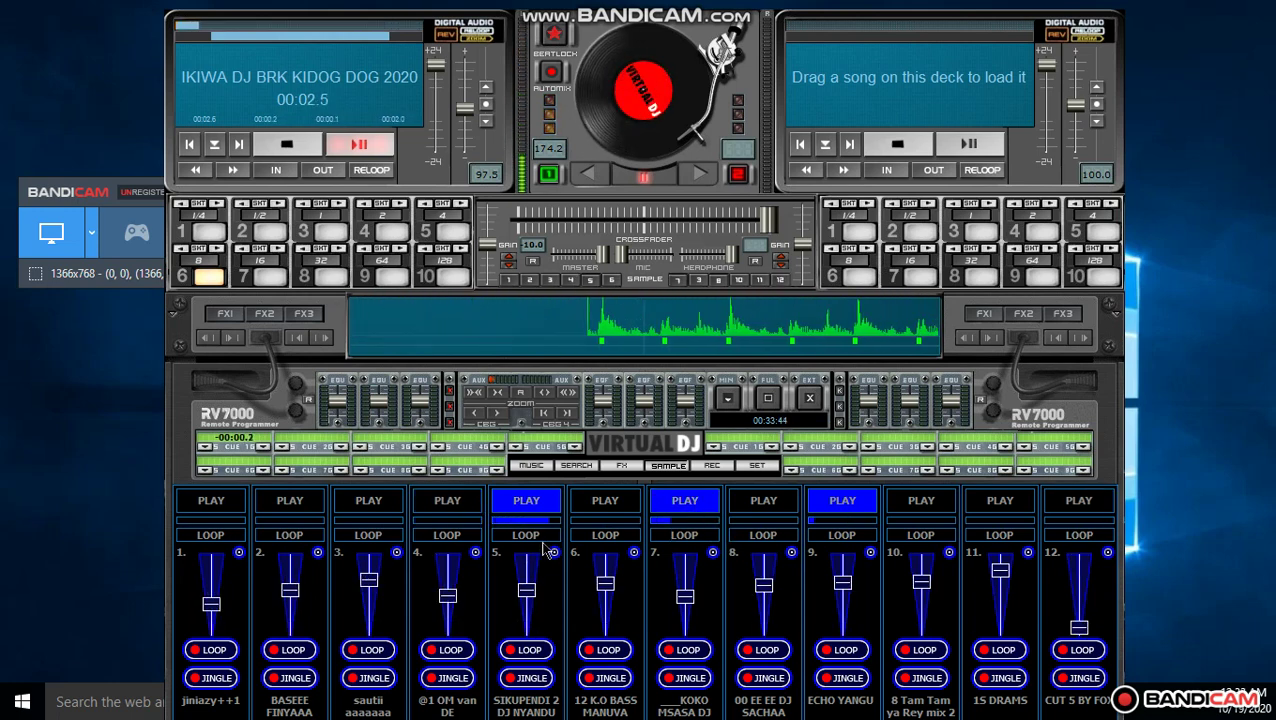
Step: Bring sample 2 (BASEEE FINYAAA) into the mix and replace it with sample 1 (jiniazy++1)
left_click(294, 505)
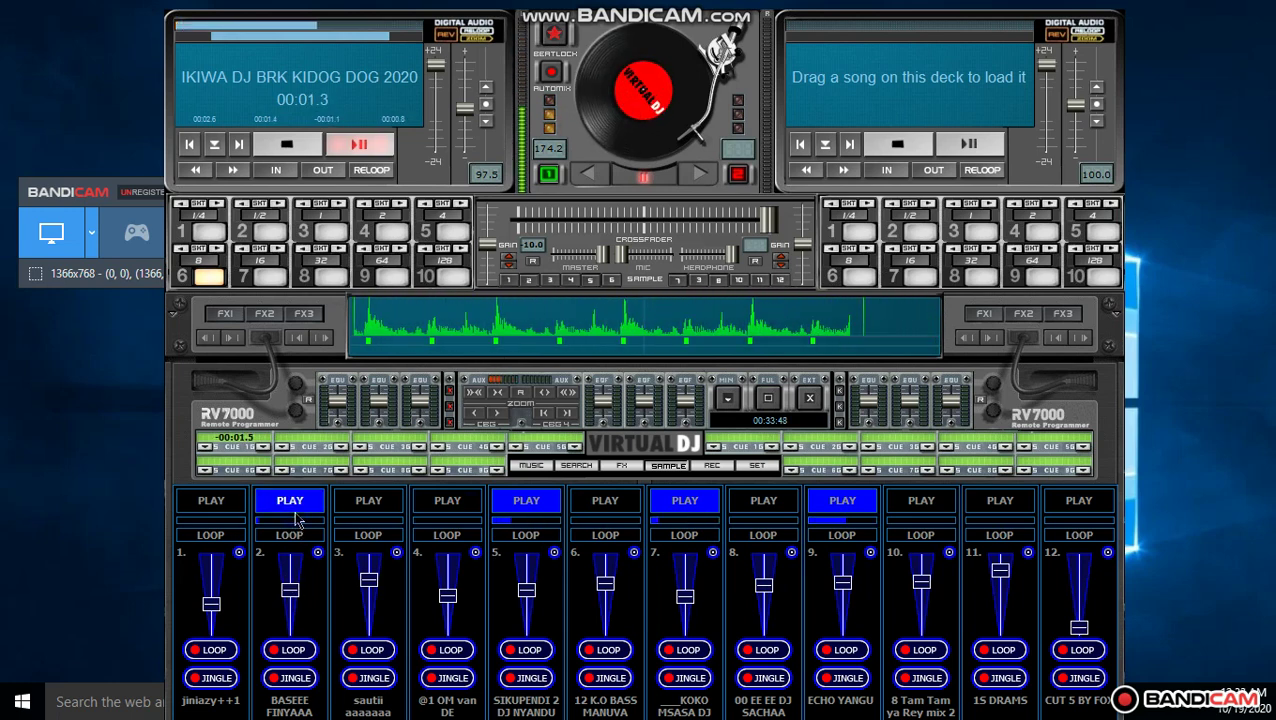
mouse_move(133, 198)
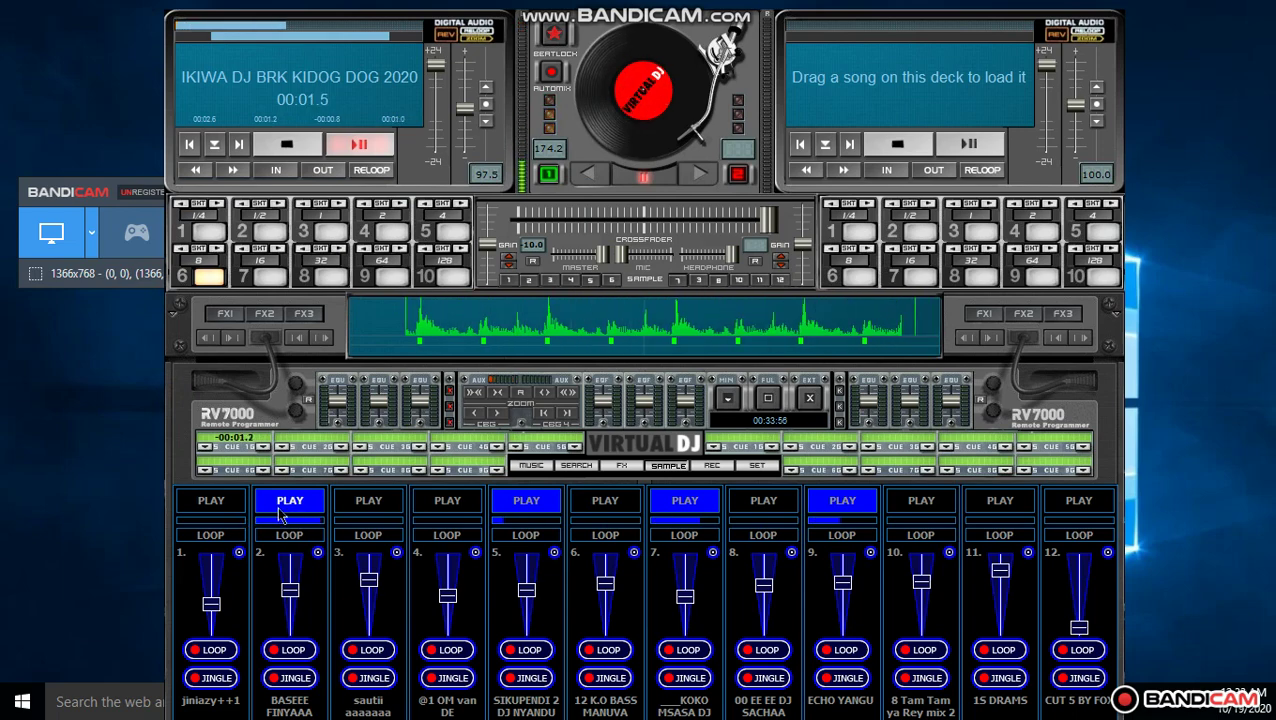
key("F1")
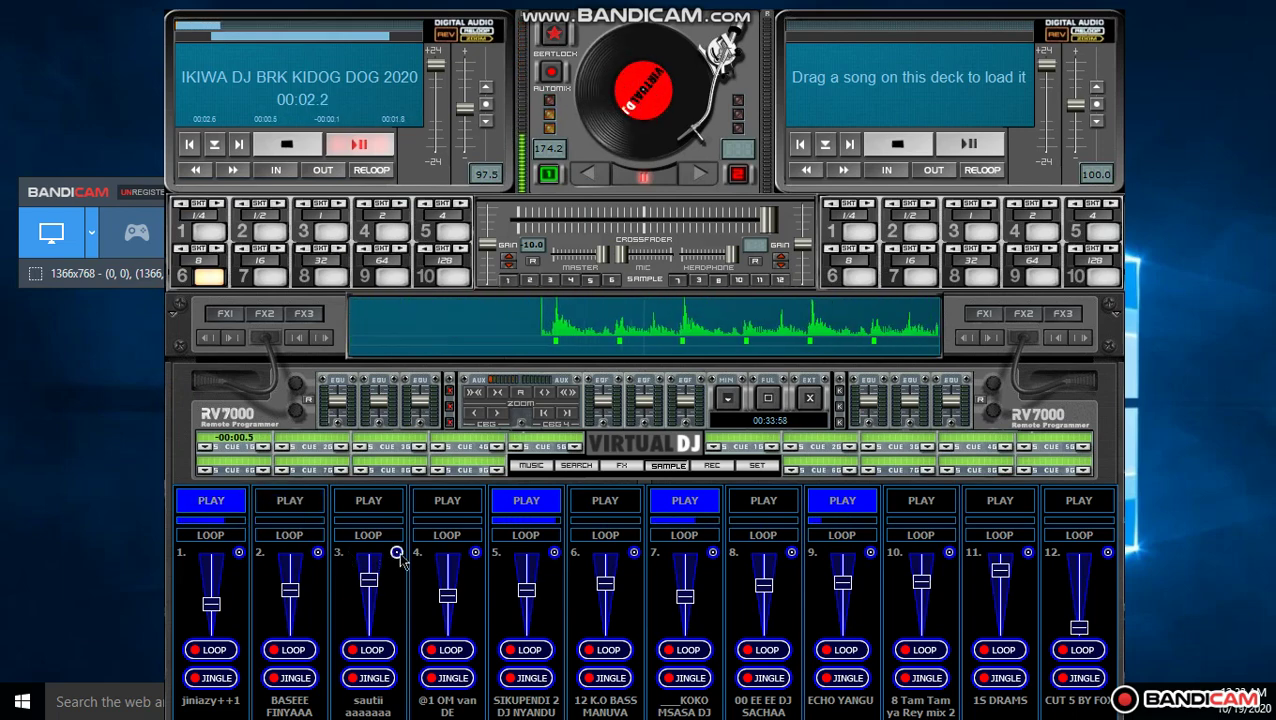
Step: Load 13DRUMS NGOMA.vdj into sample slot 4, and replace sample 1 with sample 6 (12 K.O BASS MANUVA) in the mix
left_click(476, 553)
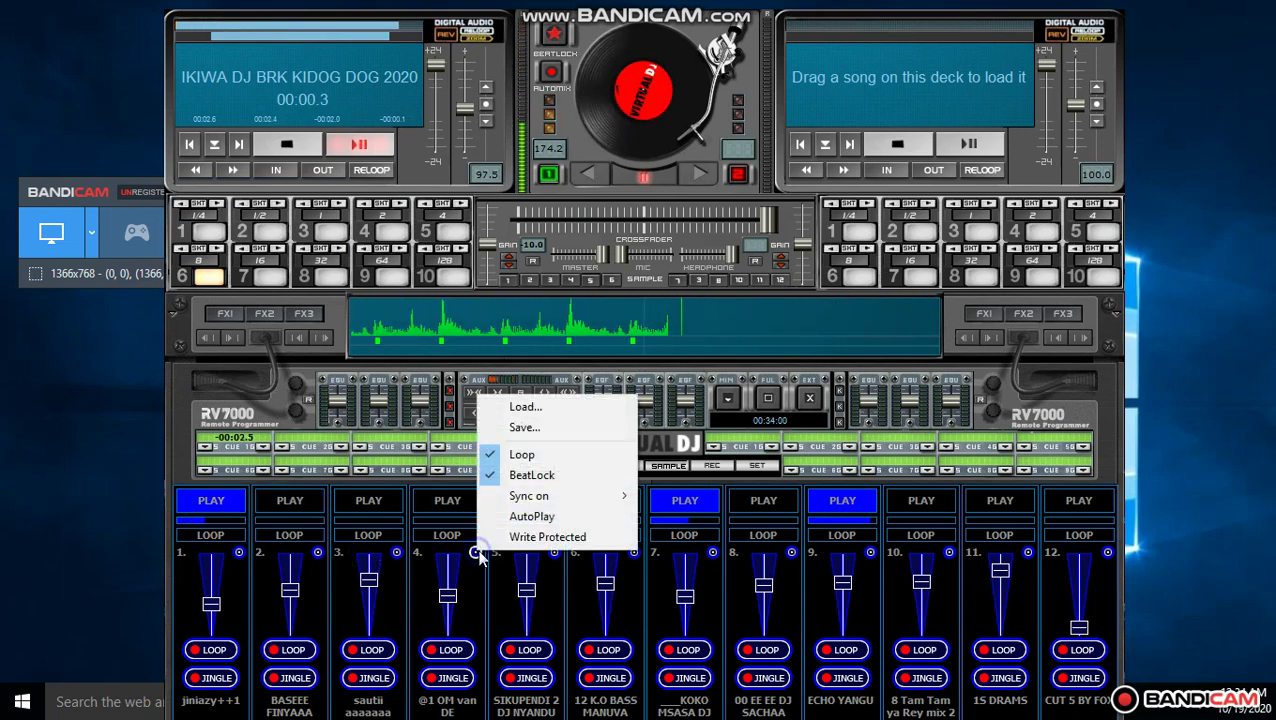
left_click(512, 407)
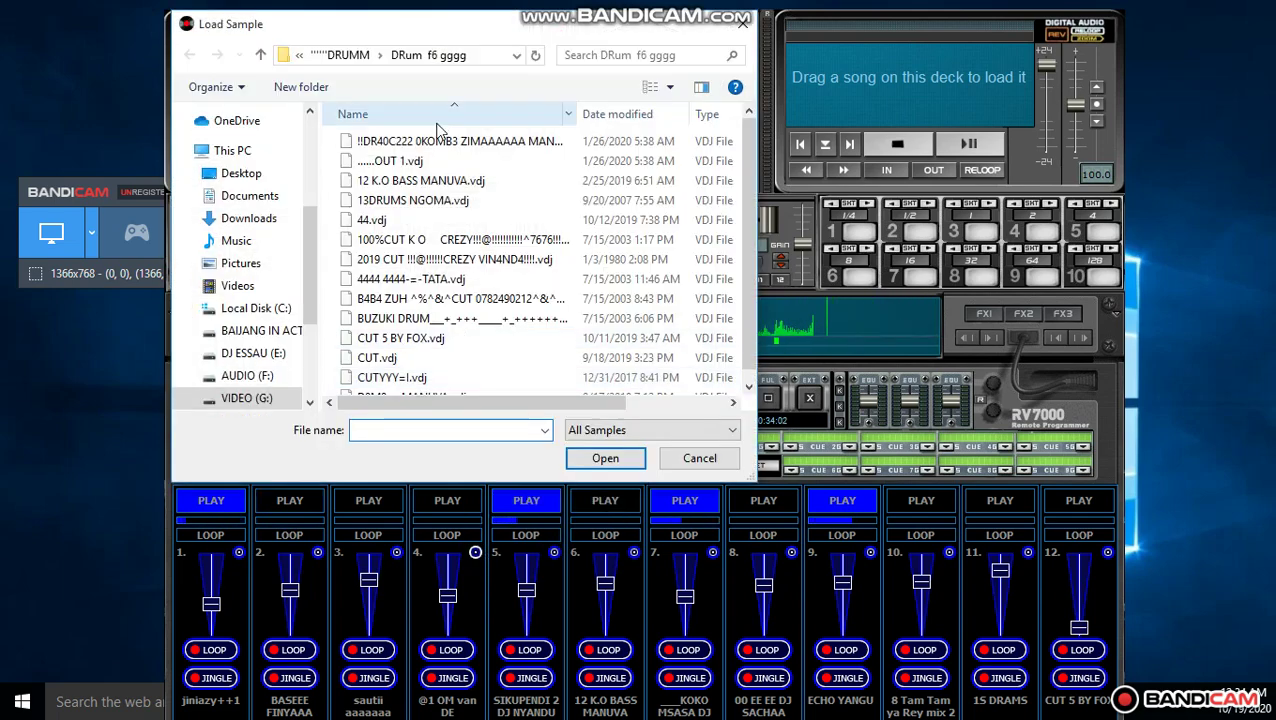
double_click(407, 201)
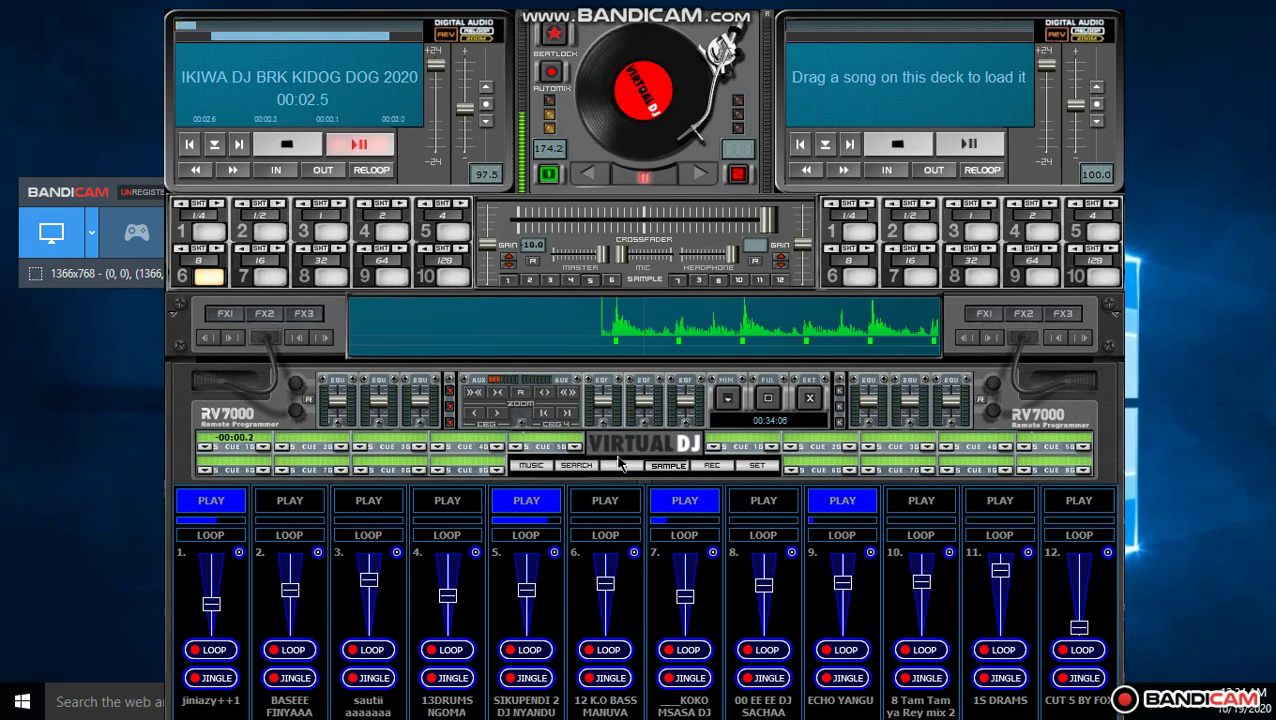
left_click(590, 508)
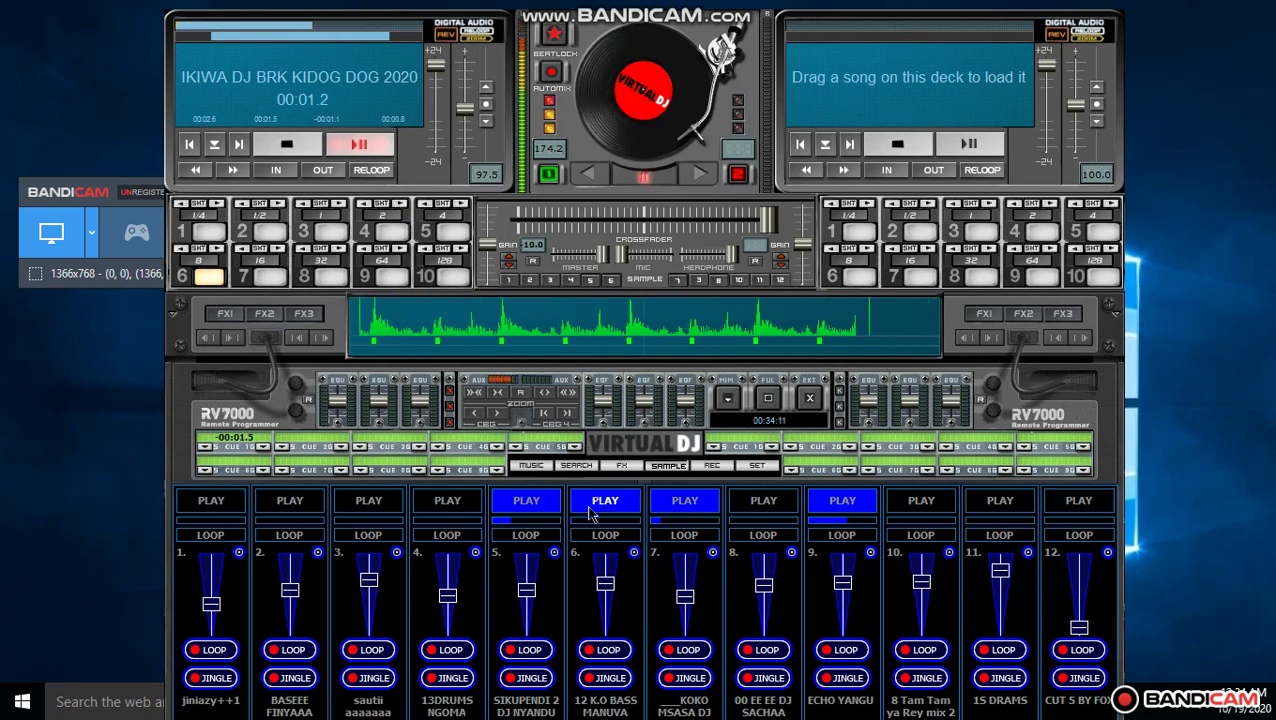
Step: Load .. GO GO GO LOPOZ JINI.vdj from the =4 SAUTIIII folder into sample slot 4
left_click(475, 553)
left_click(528, 415)
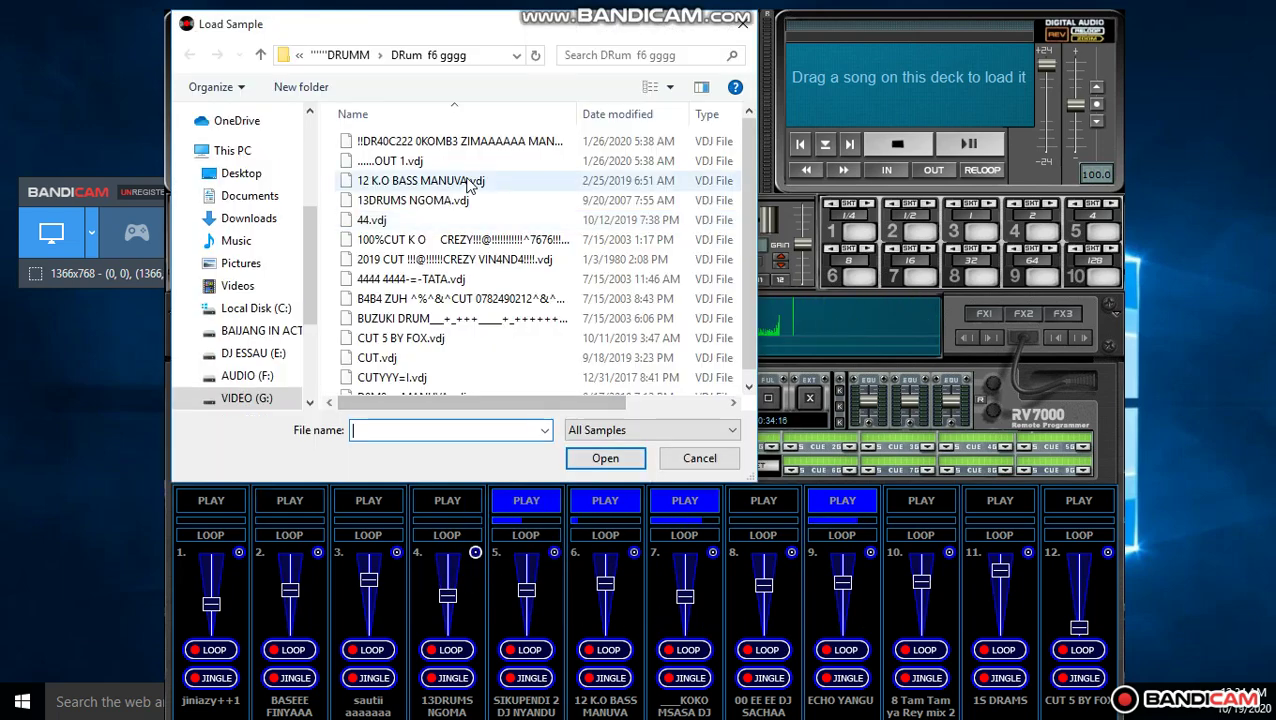
left_click(338, 55)
left_click(345, 55)
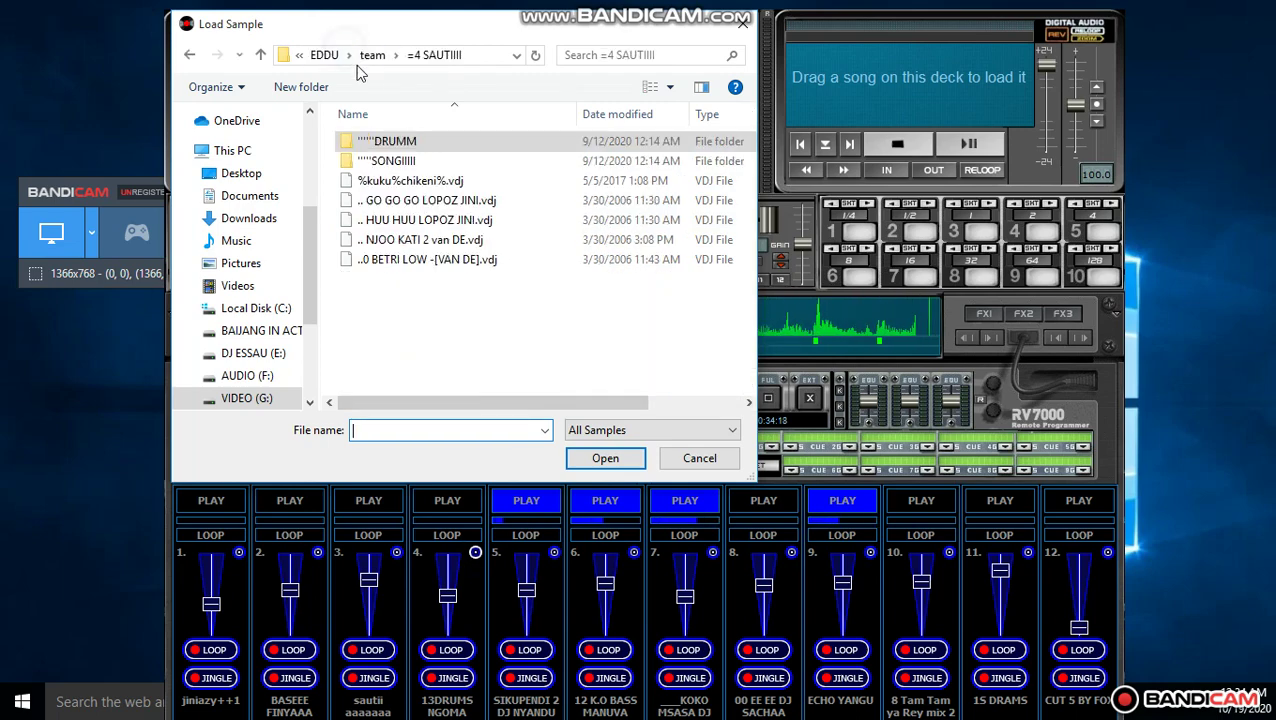
double_click(462, 206)
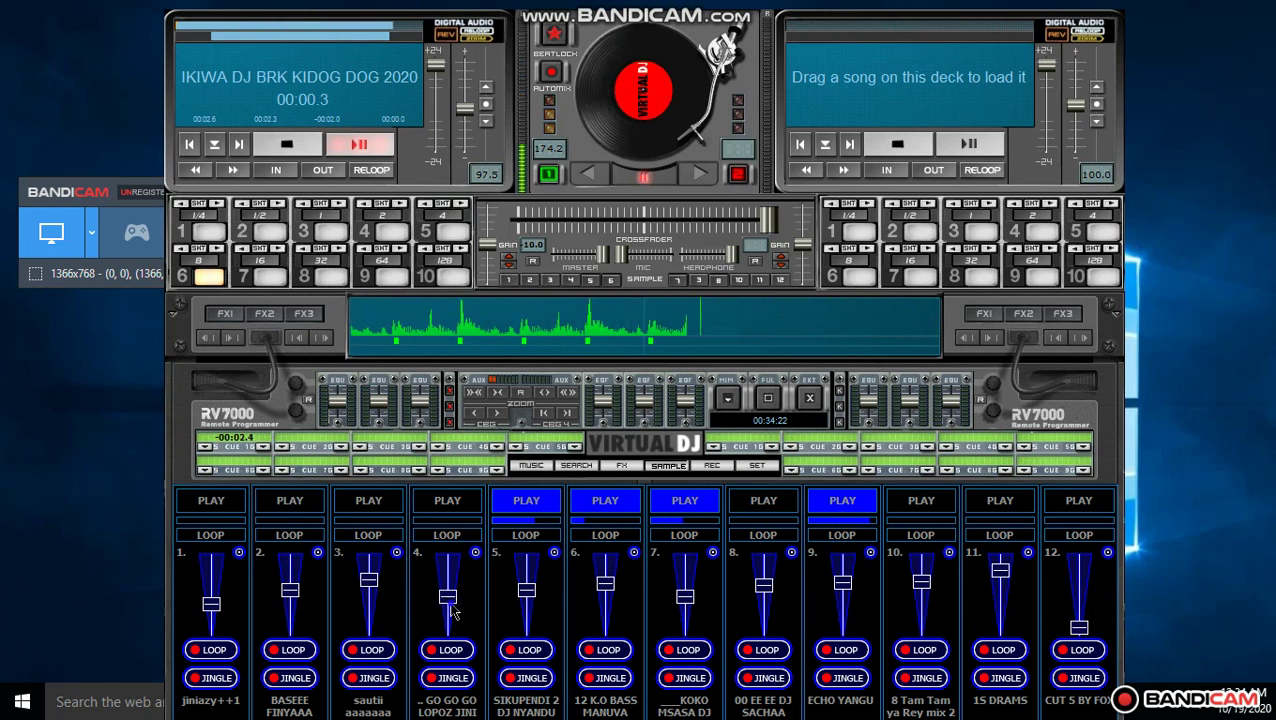
Step: Start sample 4 (.. GO GO GO LOPOZ JINI) and stop samples 5 and 6
left_click(447, 508)
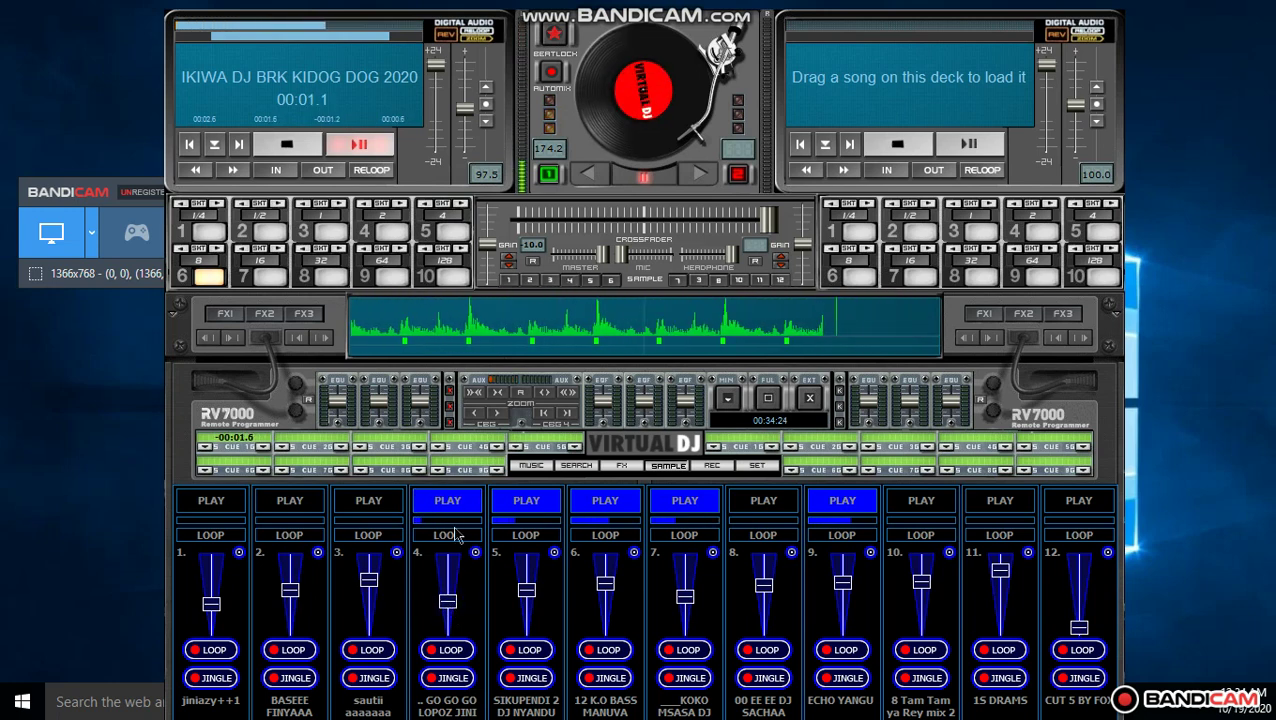
left_click(533, 510)
left_click(605, 510)
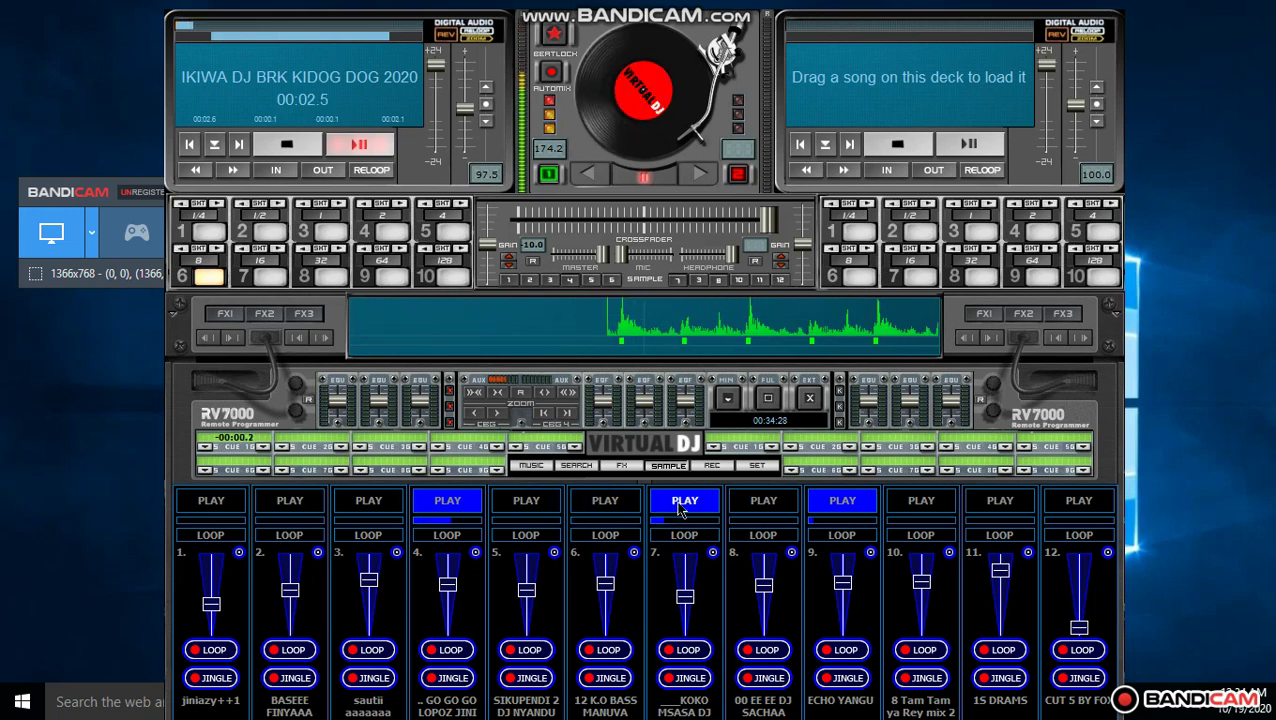
Step: Raise the volumes of samples 4 and 7 and balance the volume of sample 9 against them
left_click_drag(447, 578, 447, 566)
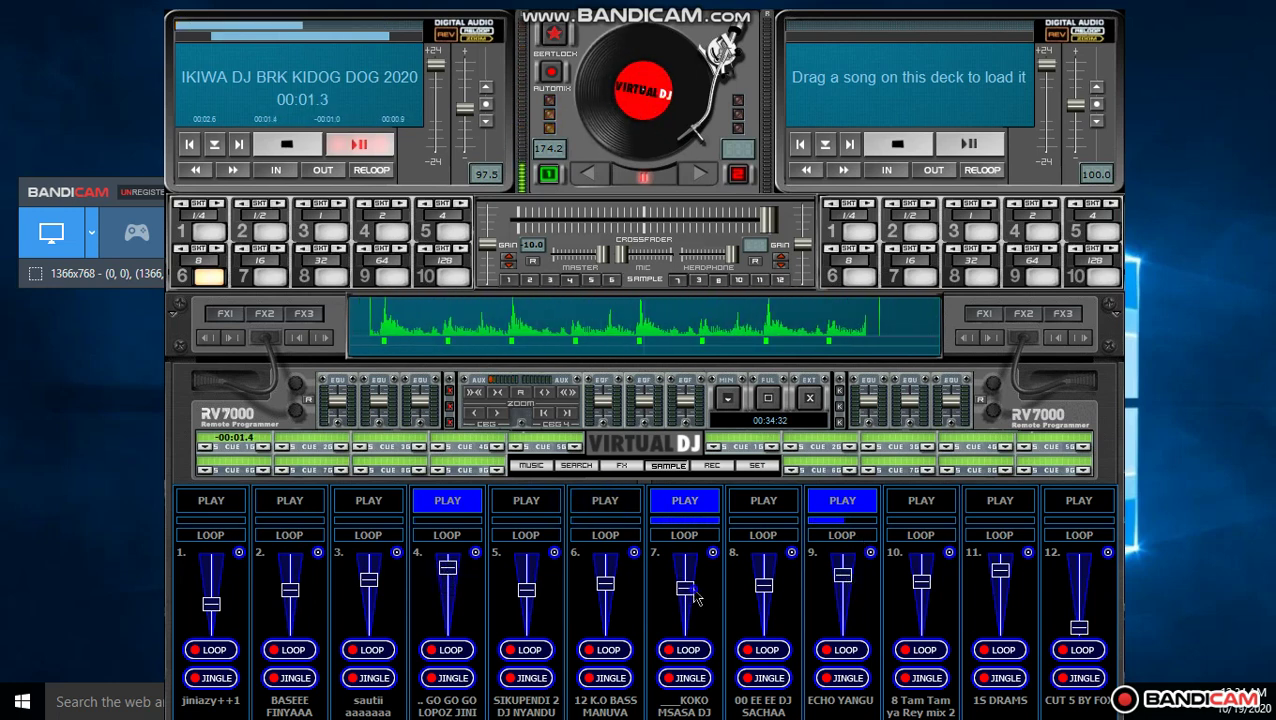
left_click(841, 586)
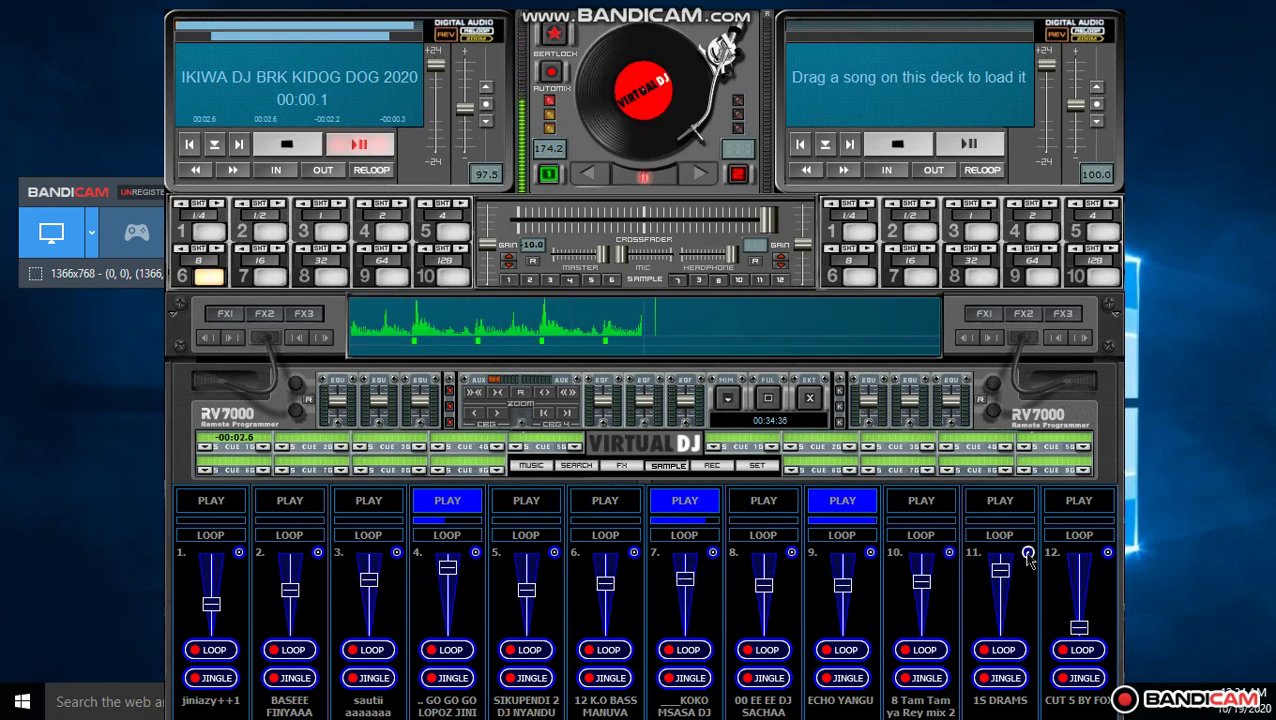
Step: Load .. HUU HUU LOPOZ JINI.vdj from the =4 SAUTIIII folder into sample slot 3
left_click(396, 552)
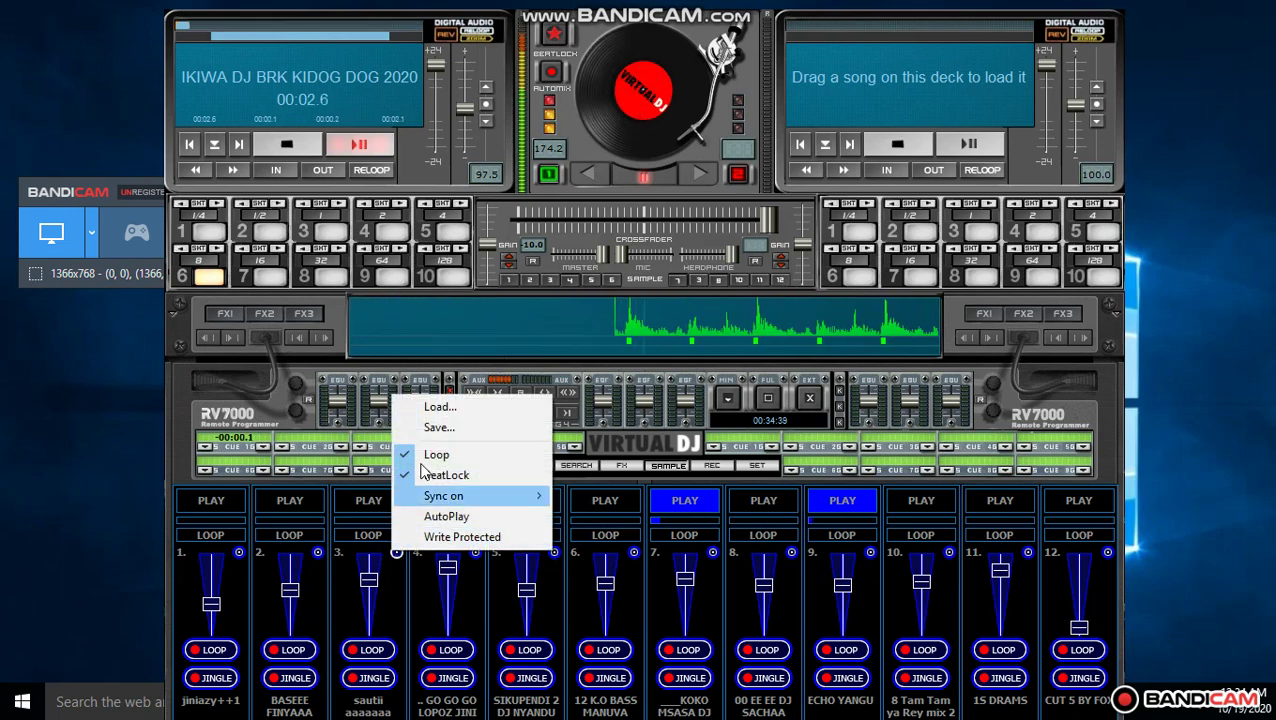
left_click(424, 406)
double_click(384, 224)
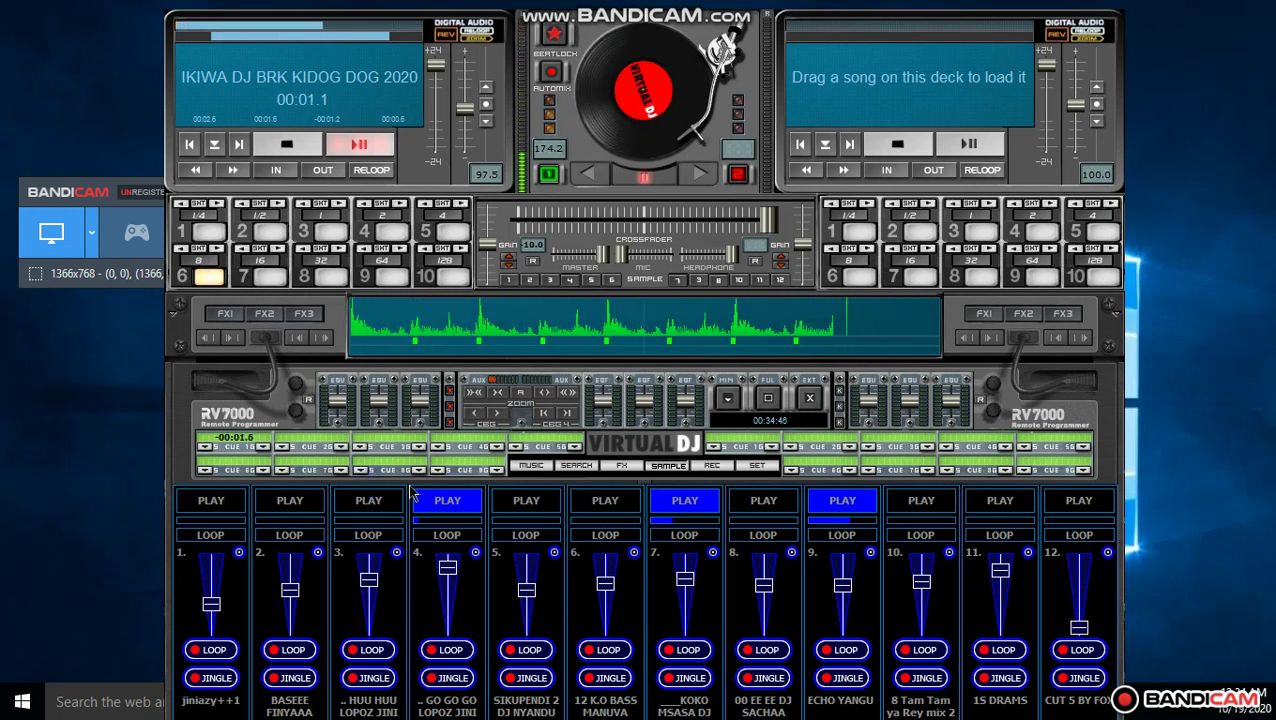
Step: Swap sample 4 for sample 3 with its volume raised to near maximum, and switch back to sample 4
left_click(367, 508)
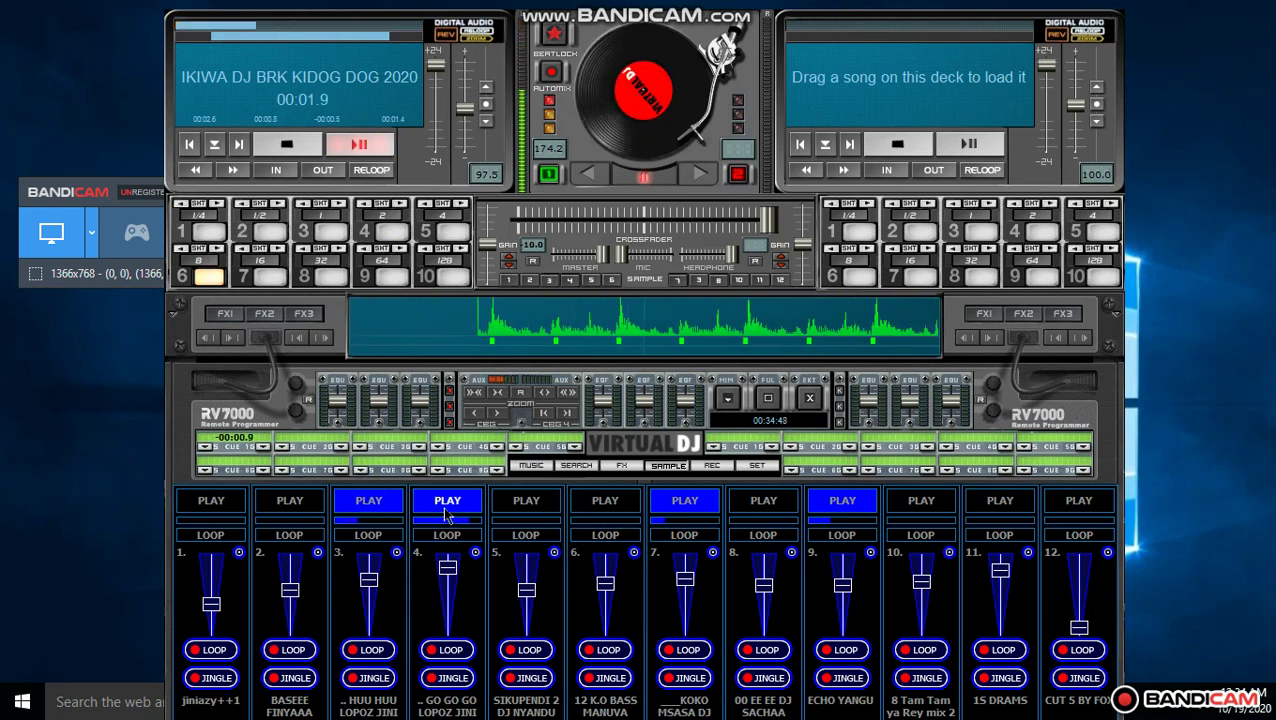
left_click_drag(369, 581, 369, 561)
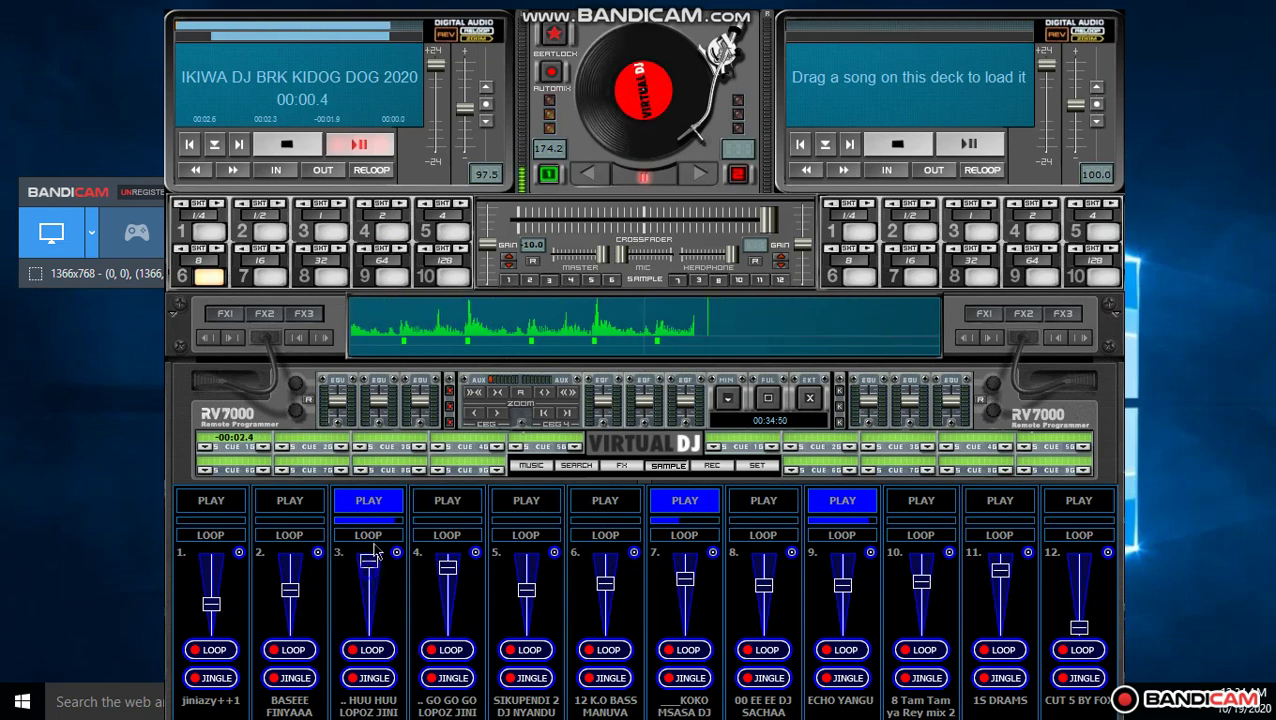
left_click(427, 510)
left_click(365, 500)
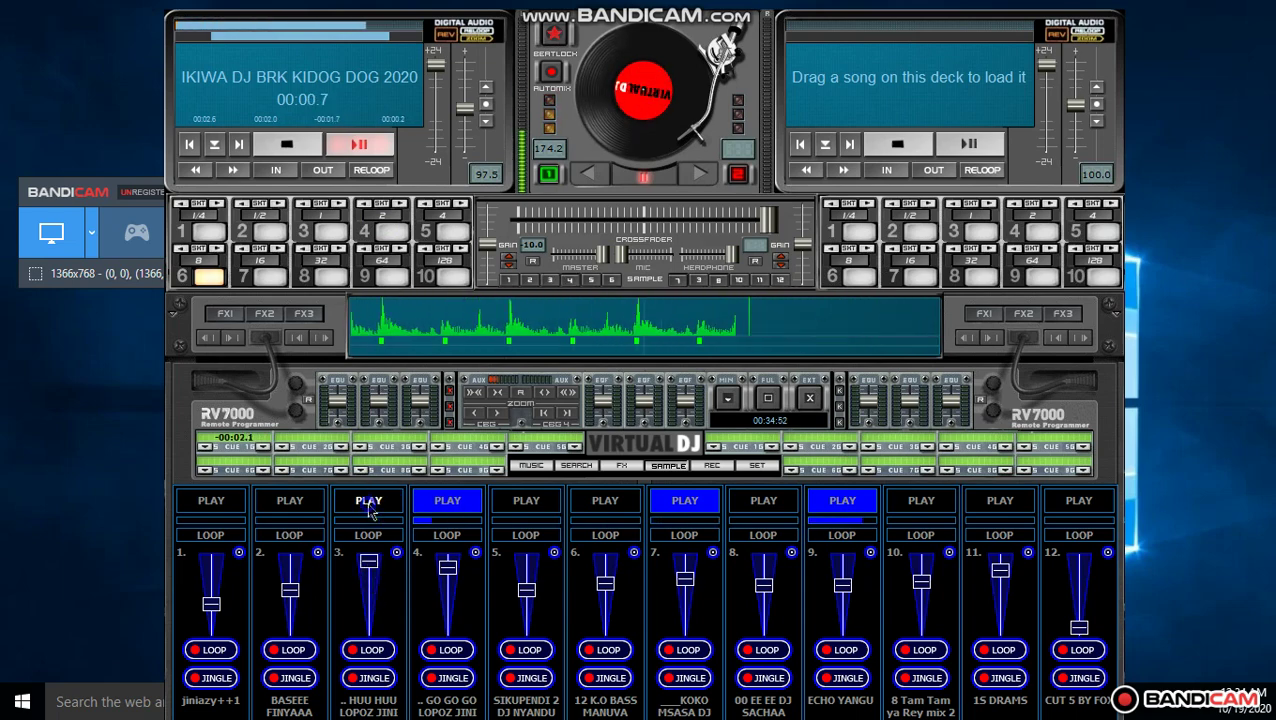
Step: Load ..0 BETRI LOW -[VAN DE].vdj from the =4 SAUTIIII folder into sample slot 3
left_click(396, 552)
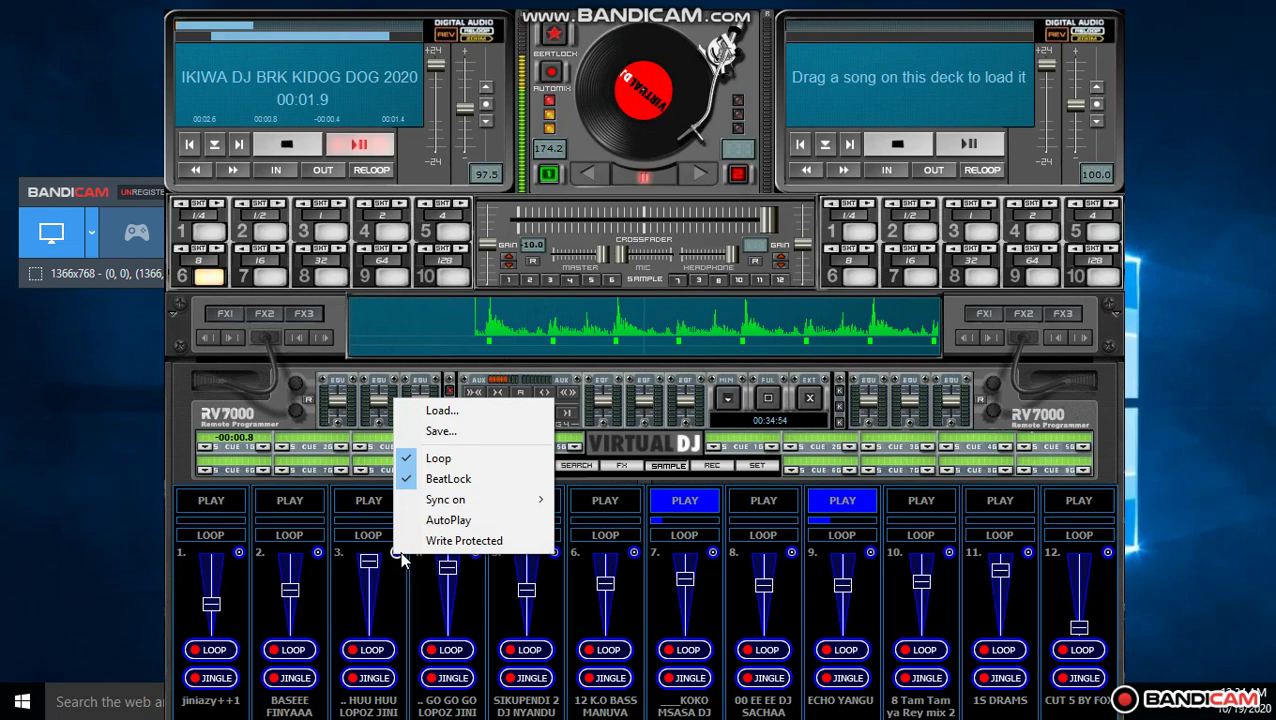
left_click(433, 408)
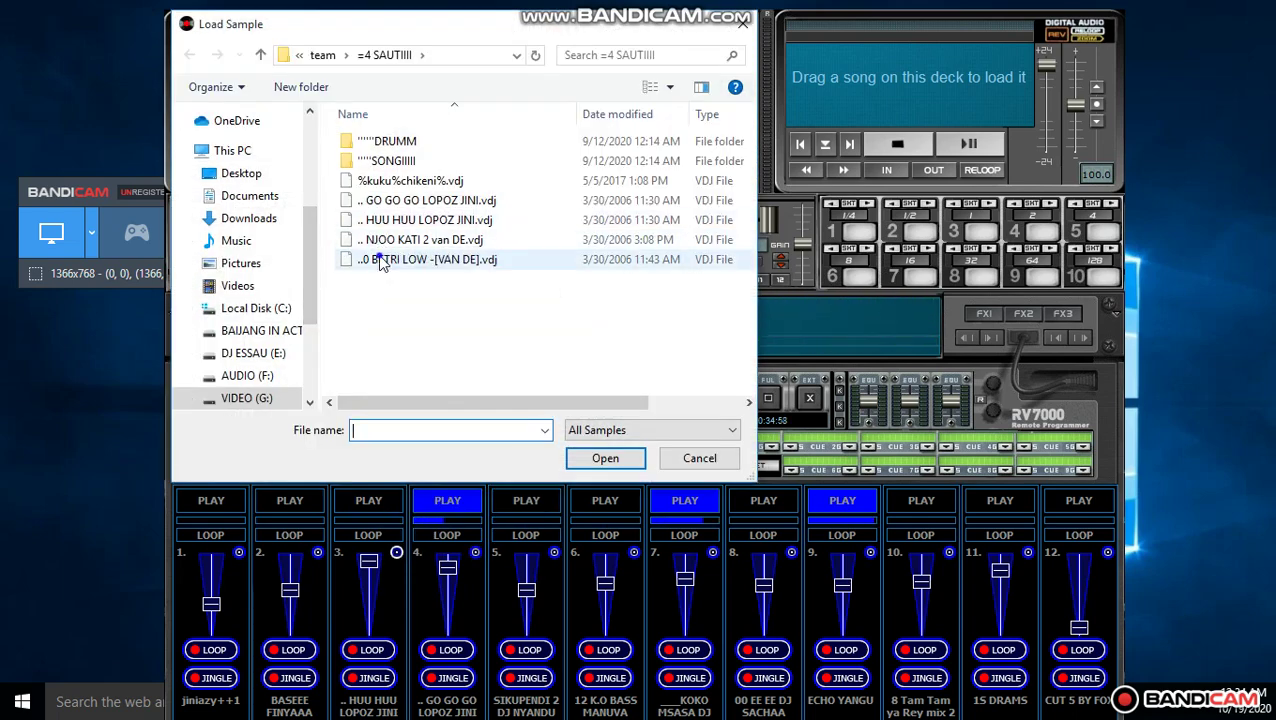
double_click(380, 262)
Step: Replace sample 4 with sample 3 in the mix, fire the sample 12 cut, and stop sample 7
left_click(448, 505)
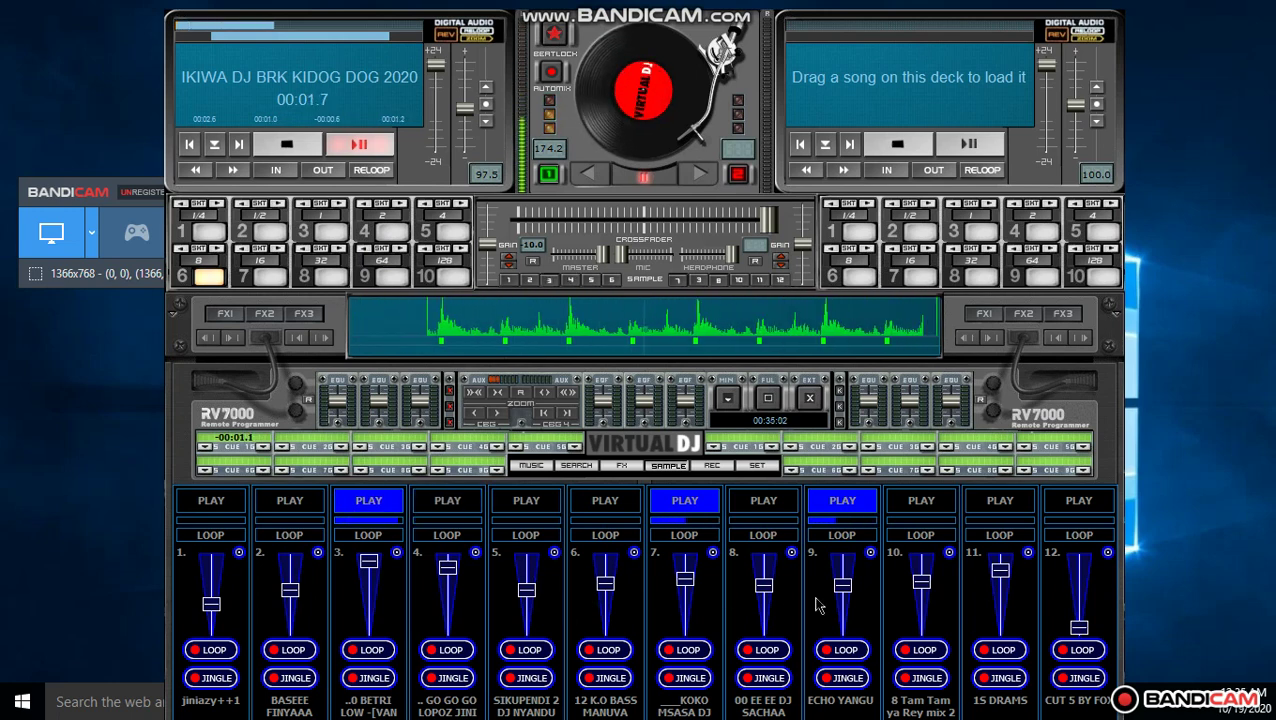
key("F12")
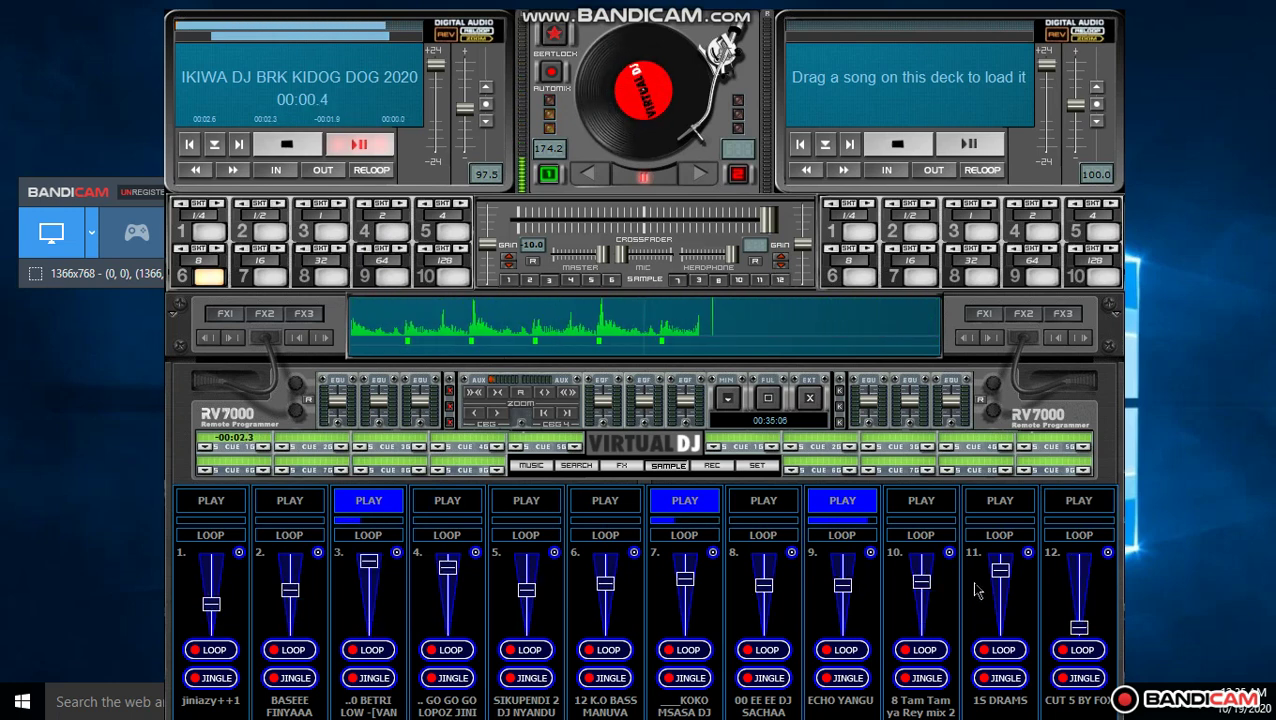
left_click(690, 510)
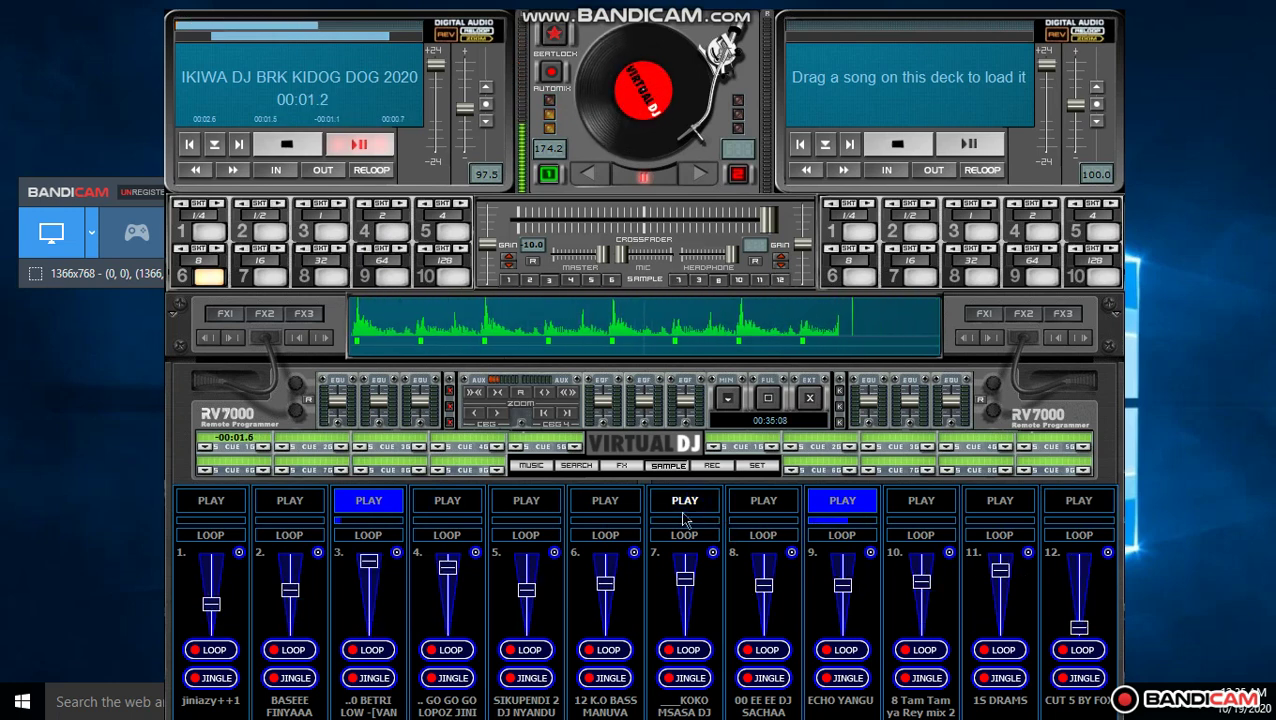
Step: Bring in sample 6, replace it with sample 7, and play sample 8 for a short burst before stopping it
left_click(608, 506)
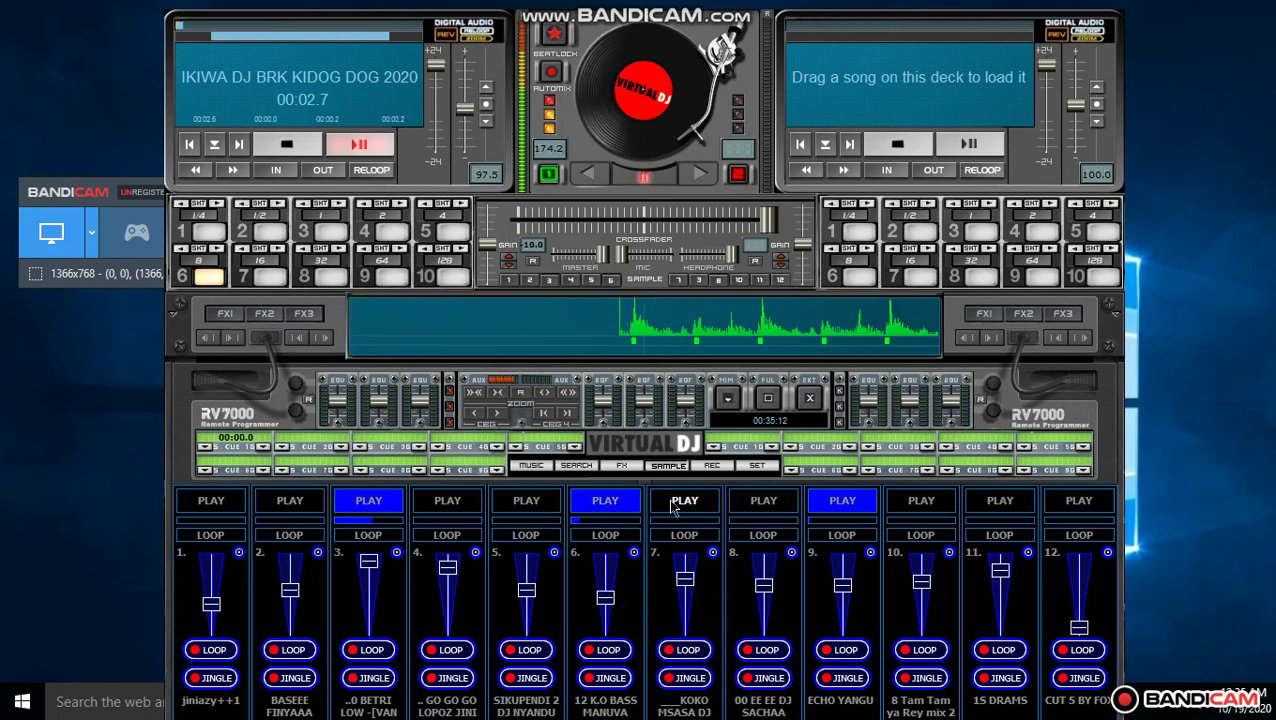
left_click(673, 508)
left_click(600, 504)
left_click(763, 508)
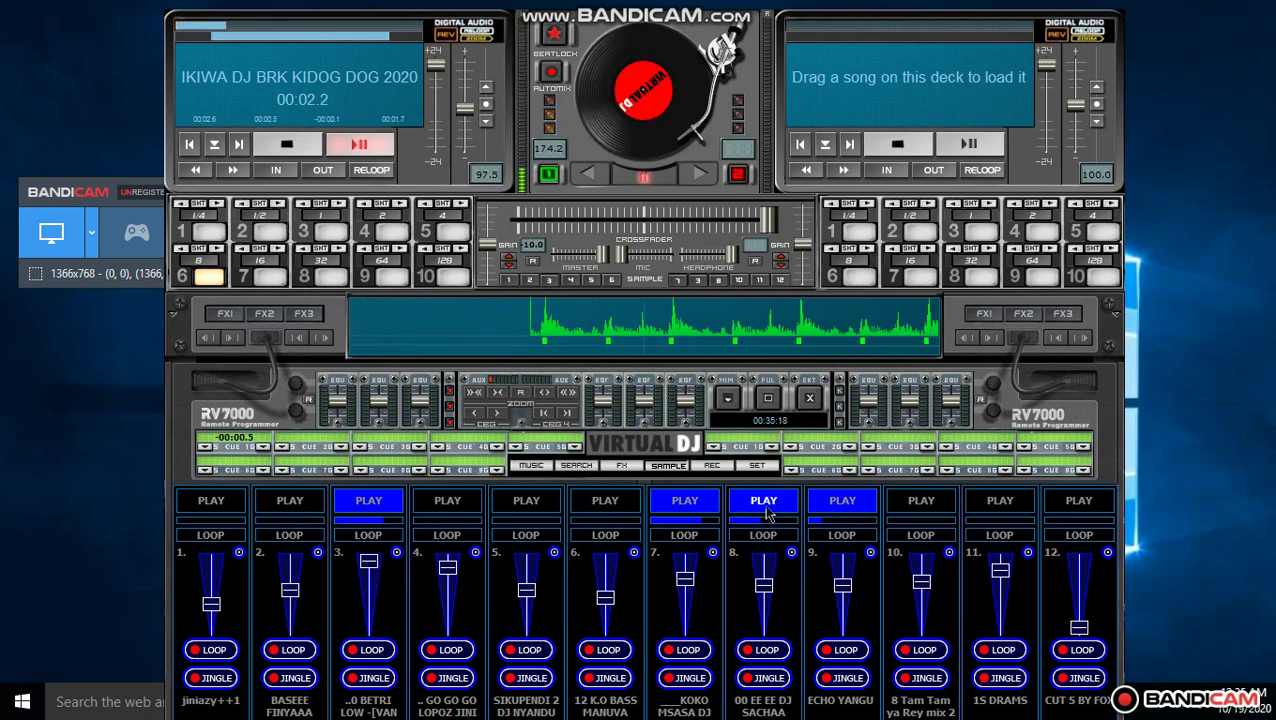
left_click(767, 508)
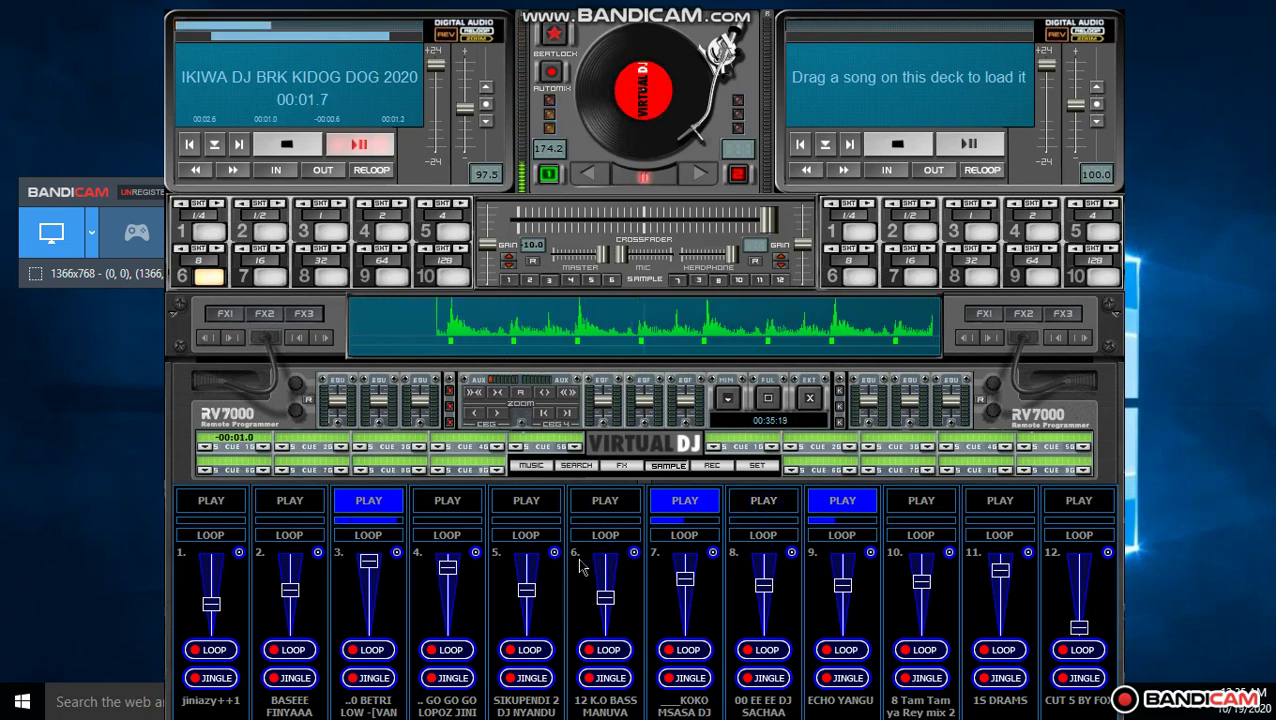
Step: Load .. NJOO KATI 2 van DE.vdj from the =4 SAUTIIII folder into sample slot 6
left_click(634, 552)
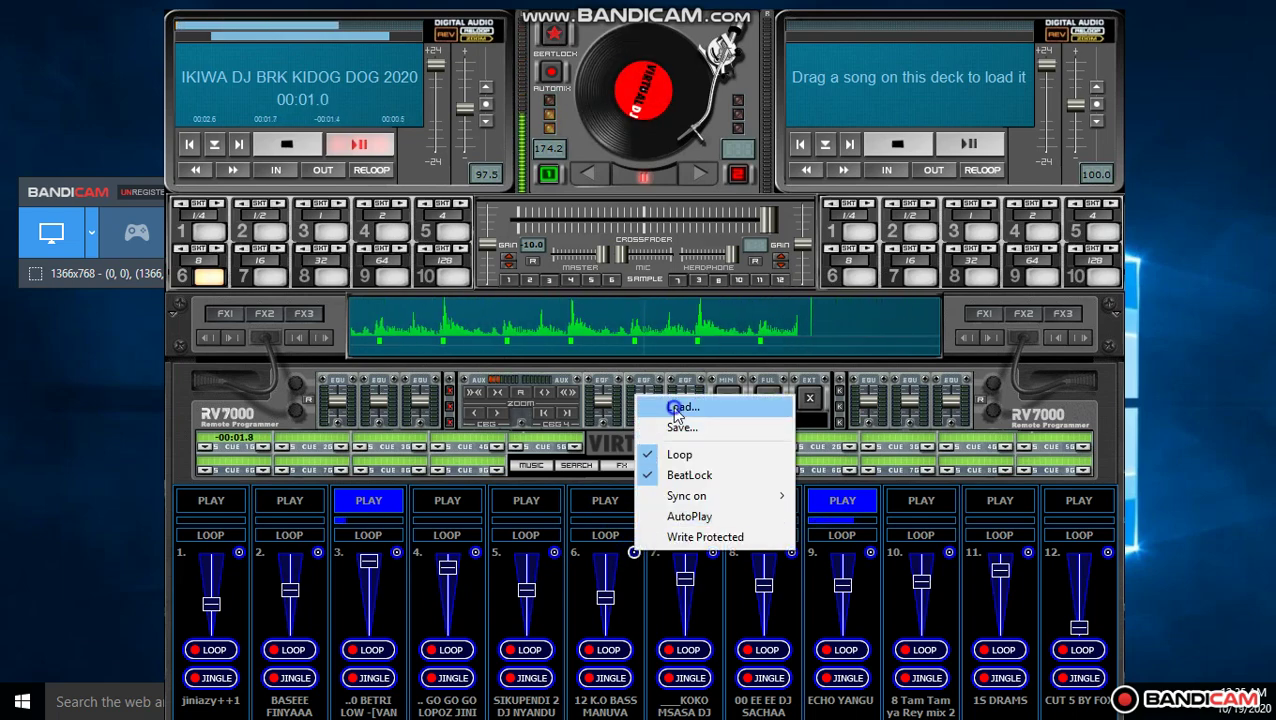
left_click(676, 408)
double_click(410, 239)
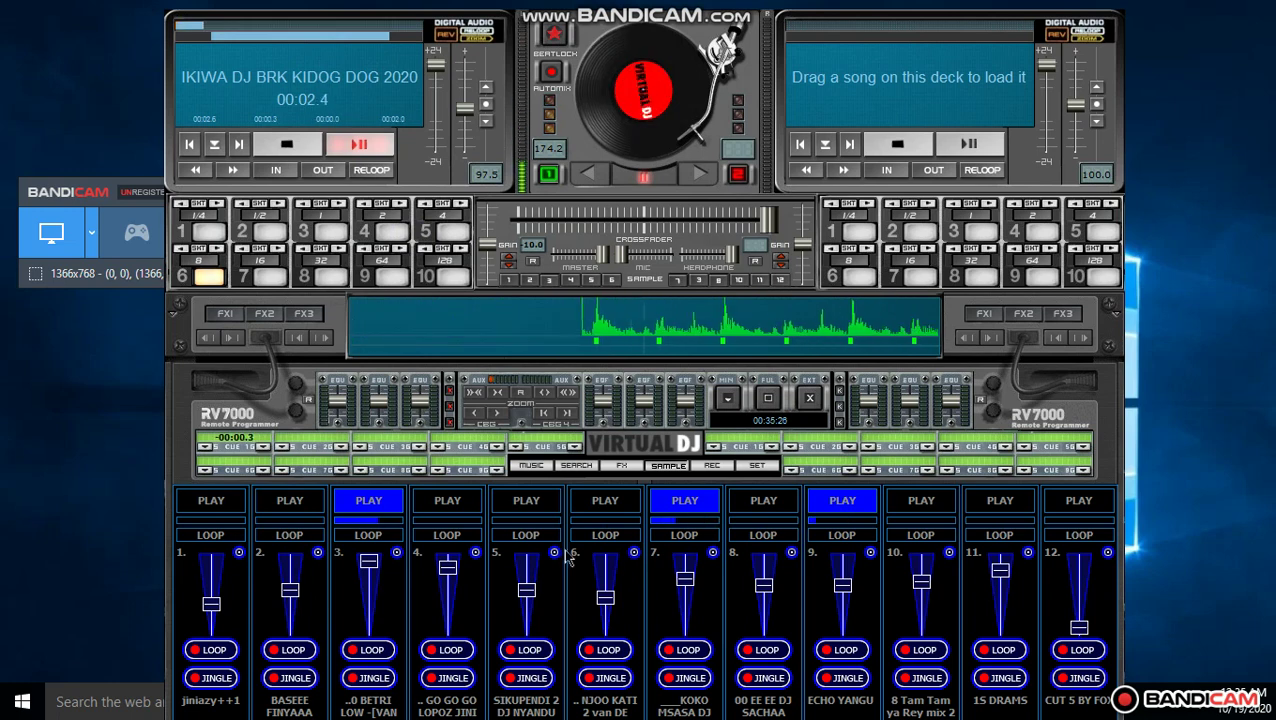
Step: Fire the sample 12 cut, swap sample 3 for sample 4, and stop sample 4
key("F12")
left_click(441, 505)
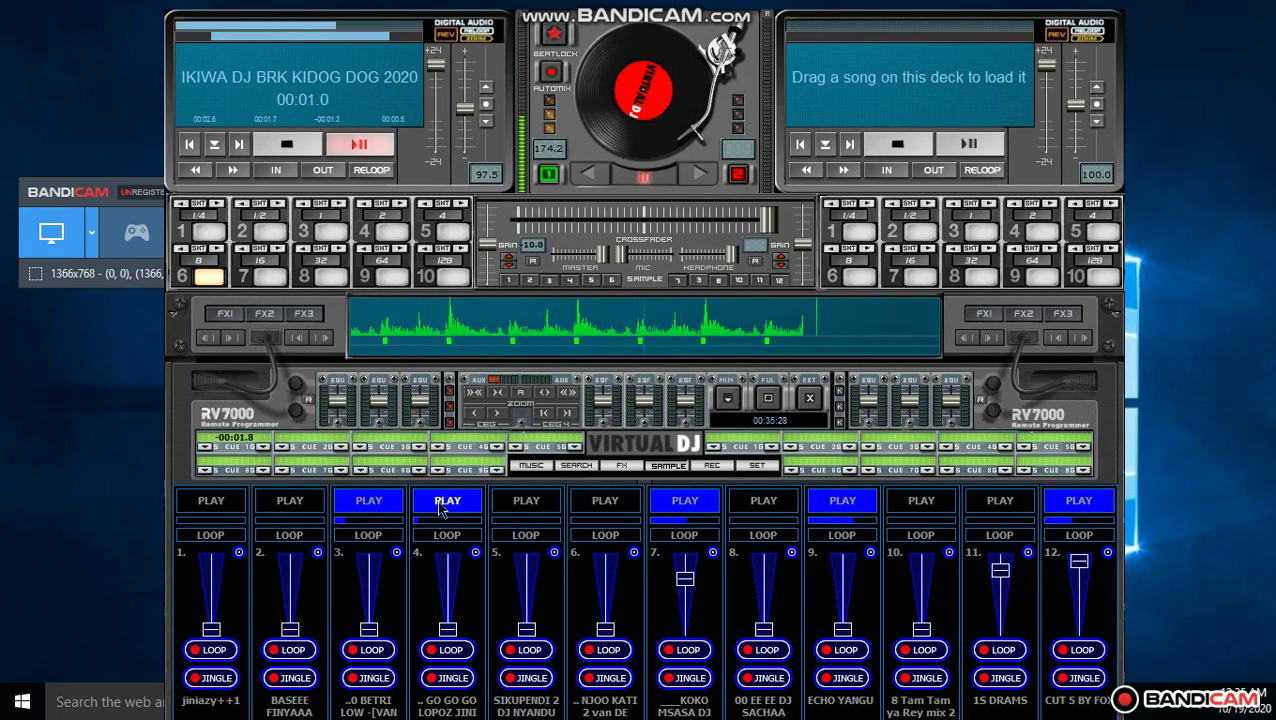
left_click(389, 505)
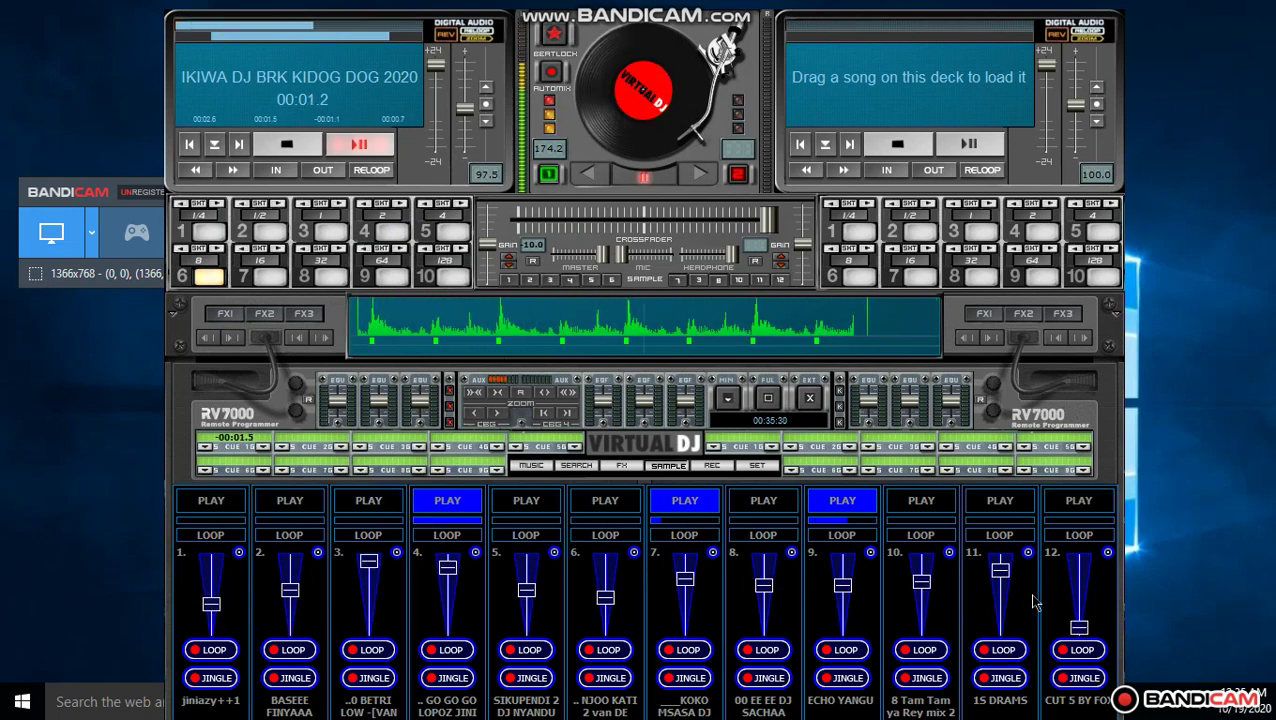
left_click(444, 504)
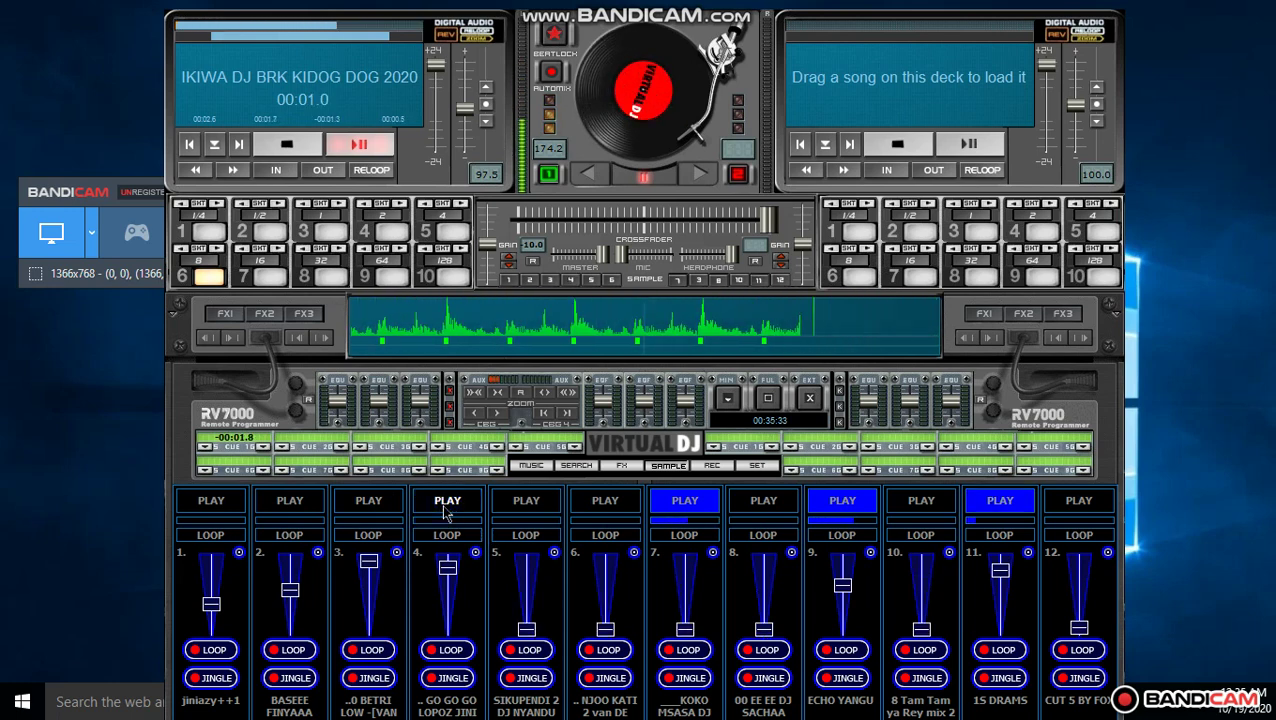
Step: Replace sample 7 with sample 6 in the mix, raising sample 6's volume to near maximum
left_click(603, 504)
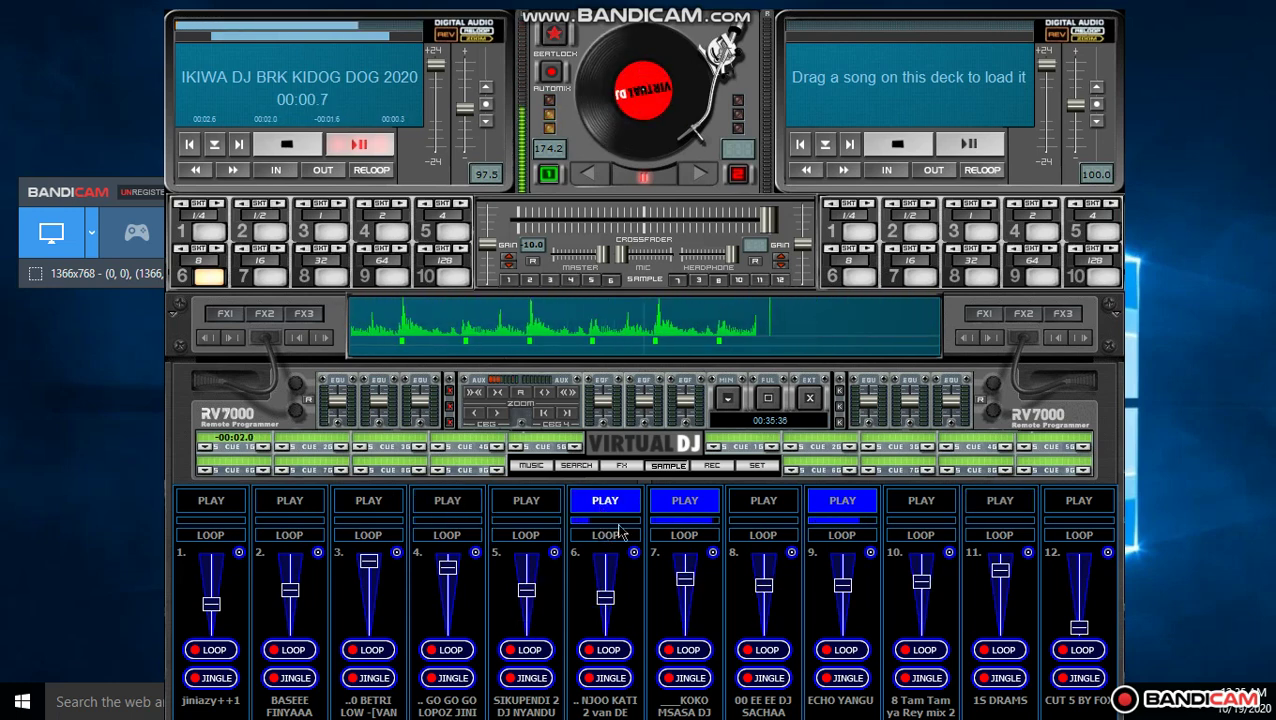
left_click_drag(608, 590, 609, 578)
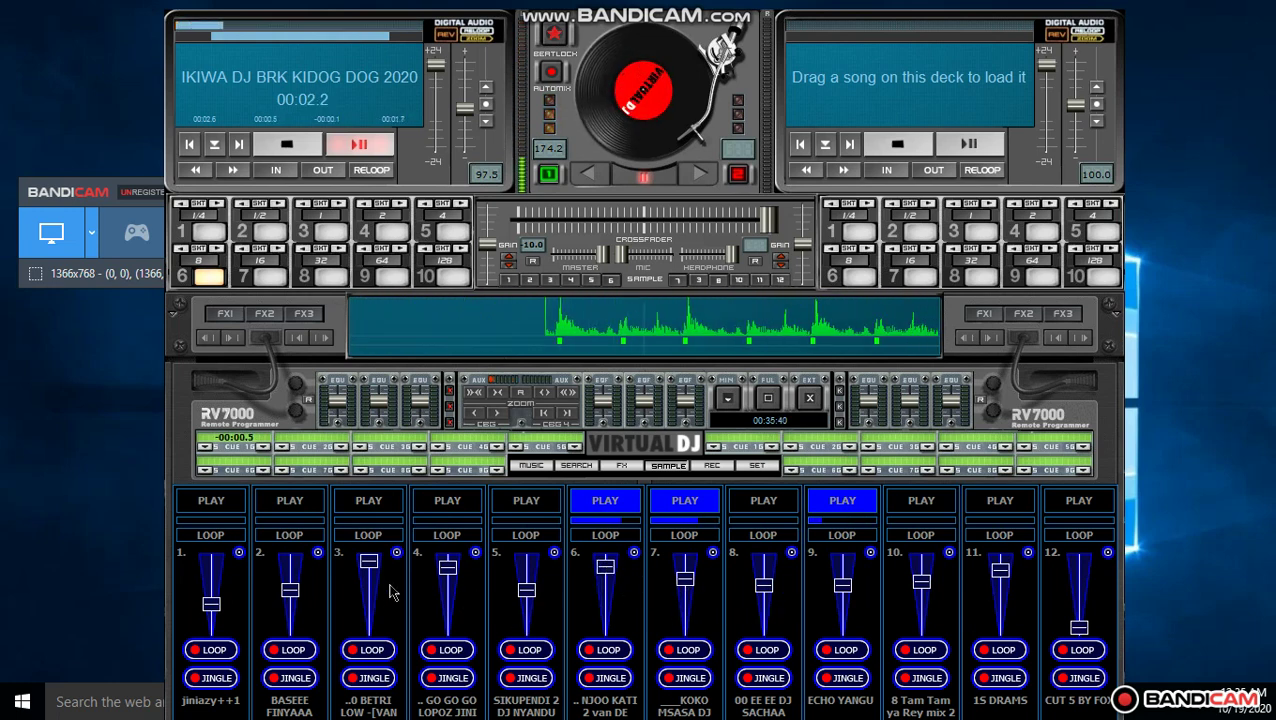
left_click(691, 508)
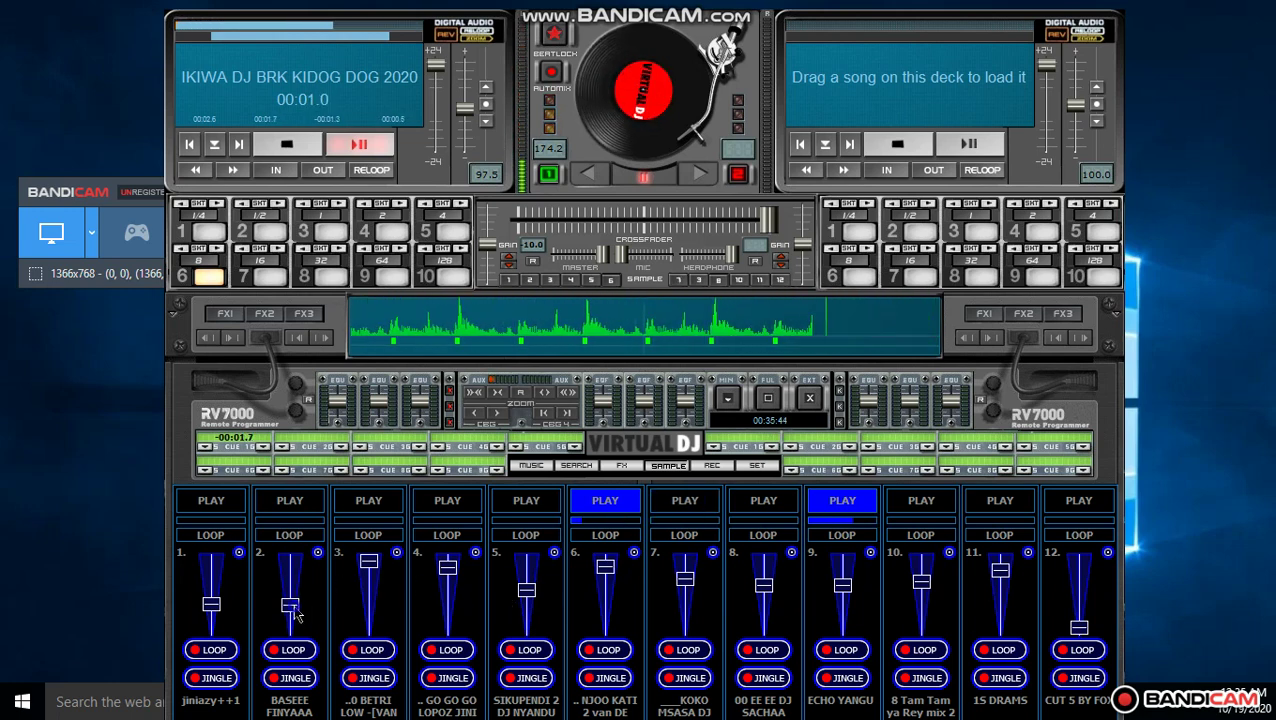
Step: Play sample 2 with its volume raised slightly, followed by sample 1 and the sample 11 drums
left_click(290, 503)
scroll(295, 600, "up", 2)
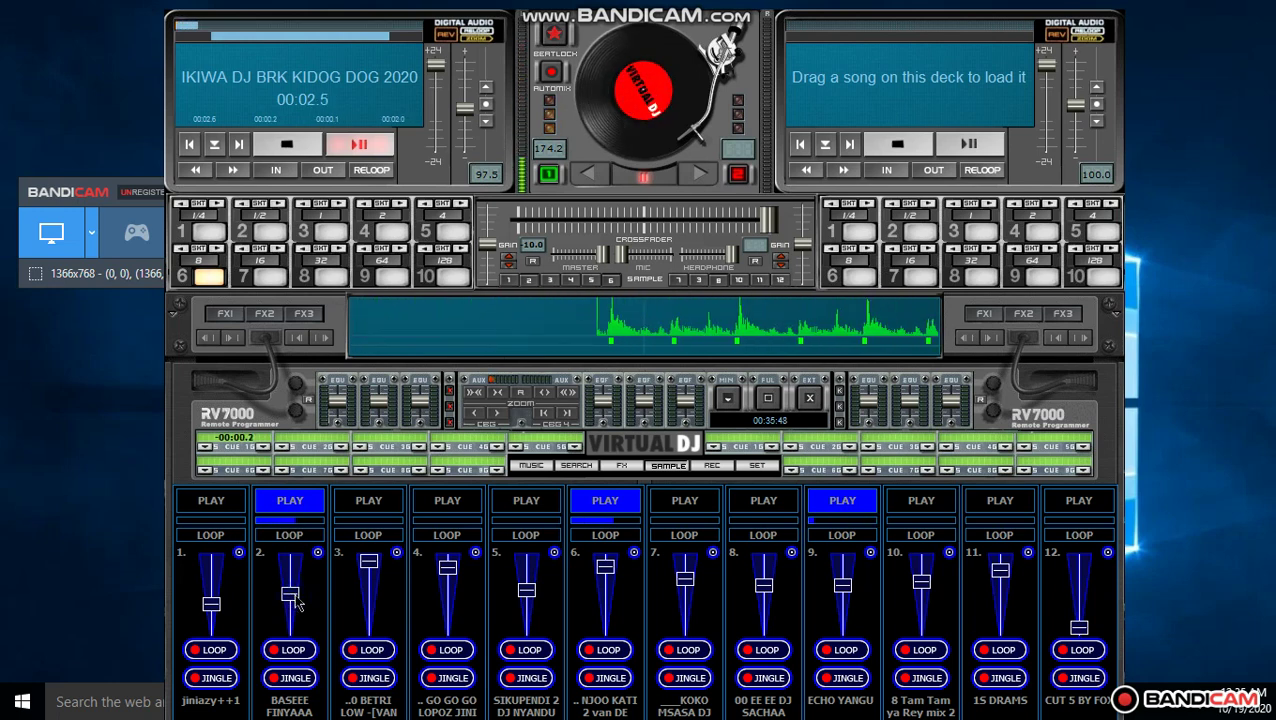
left_click(209, 508)
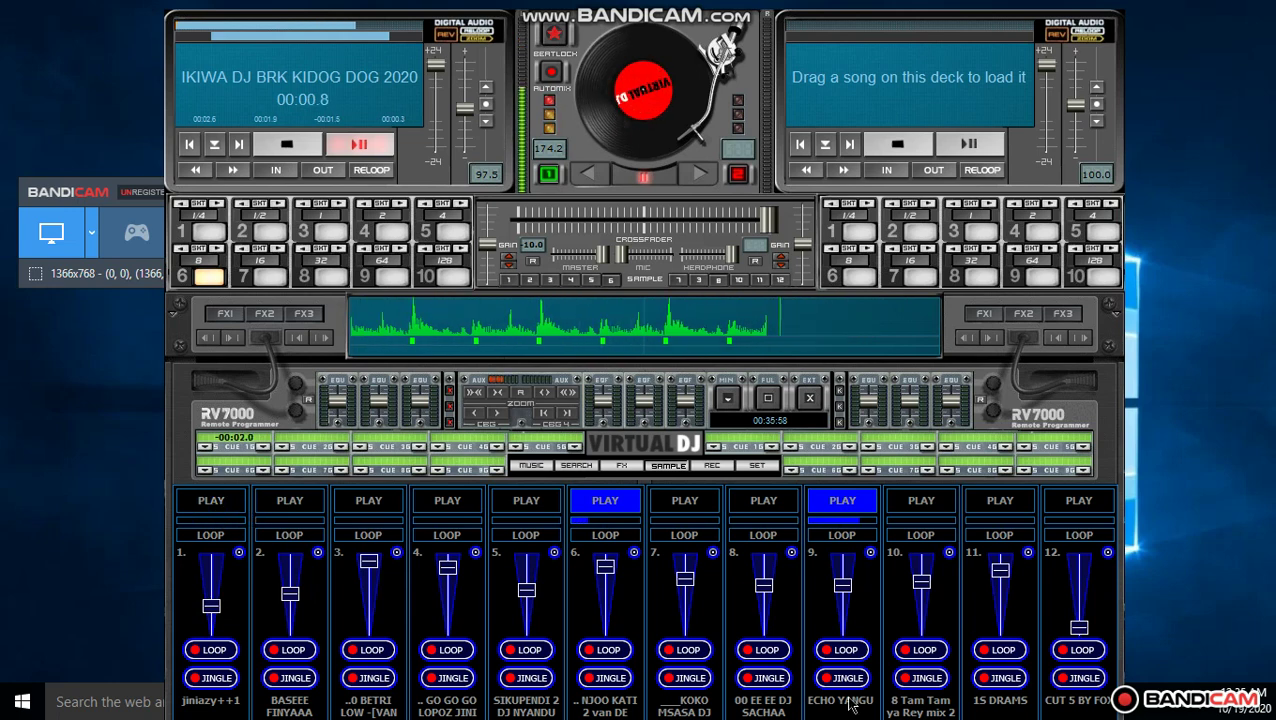
left_click(1015, 509)
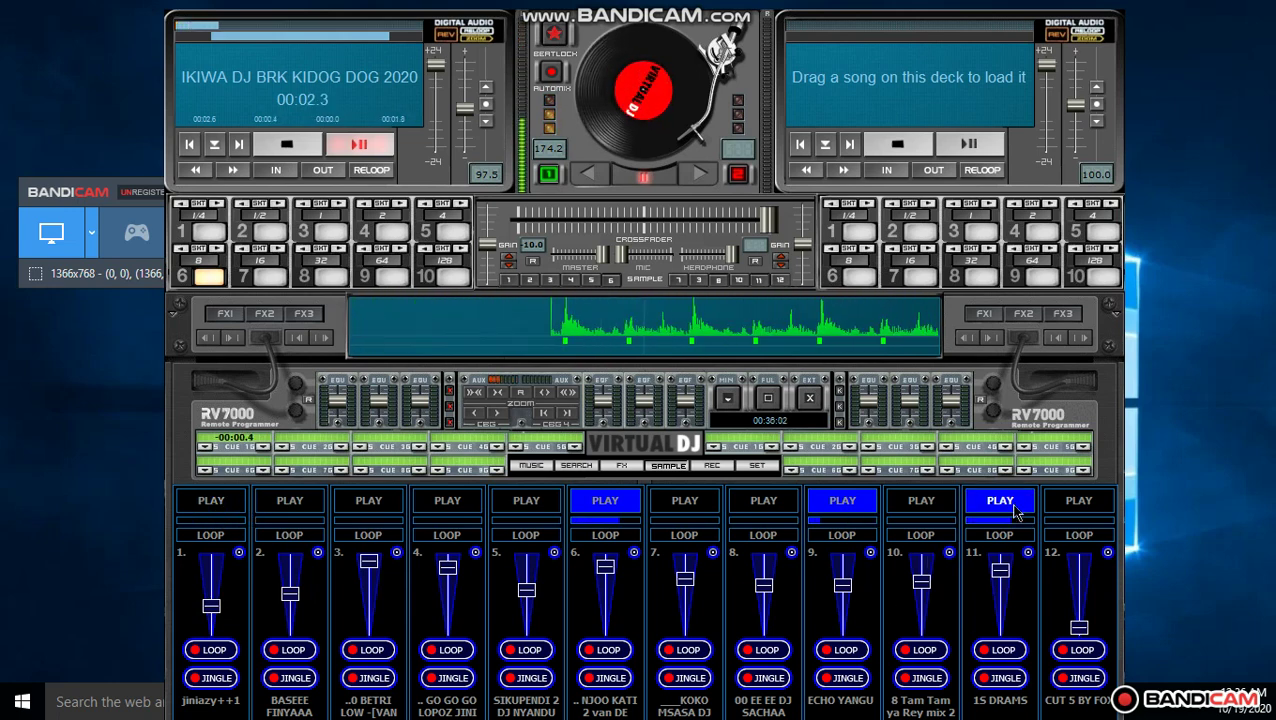
Step: Swap sample 6 for samples 7 and 10, bringing sample 10 in at low volume and raising it to a high level
left_click(923, 606)
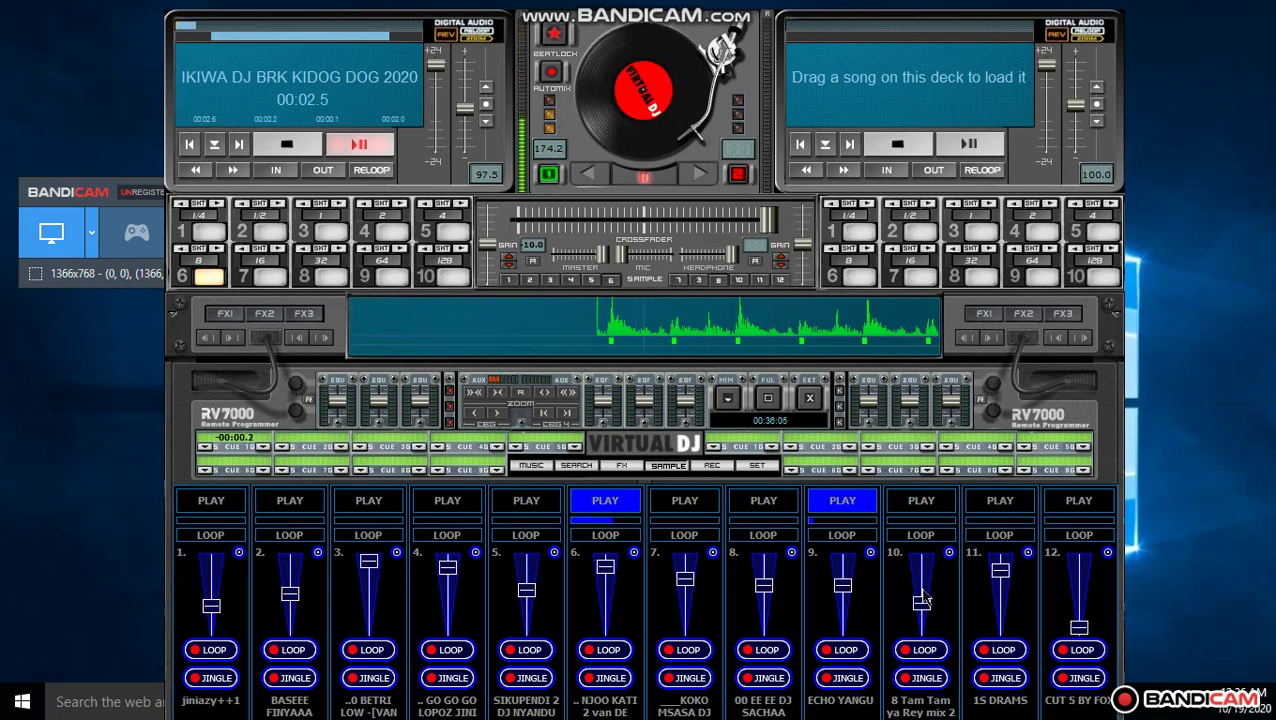
left_click(930, 502)
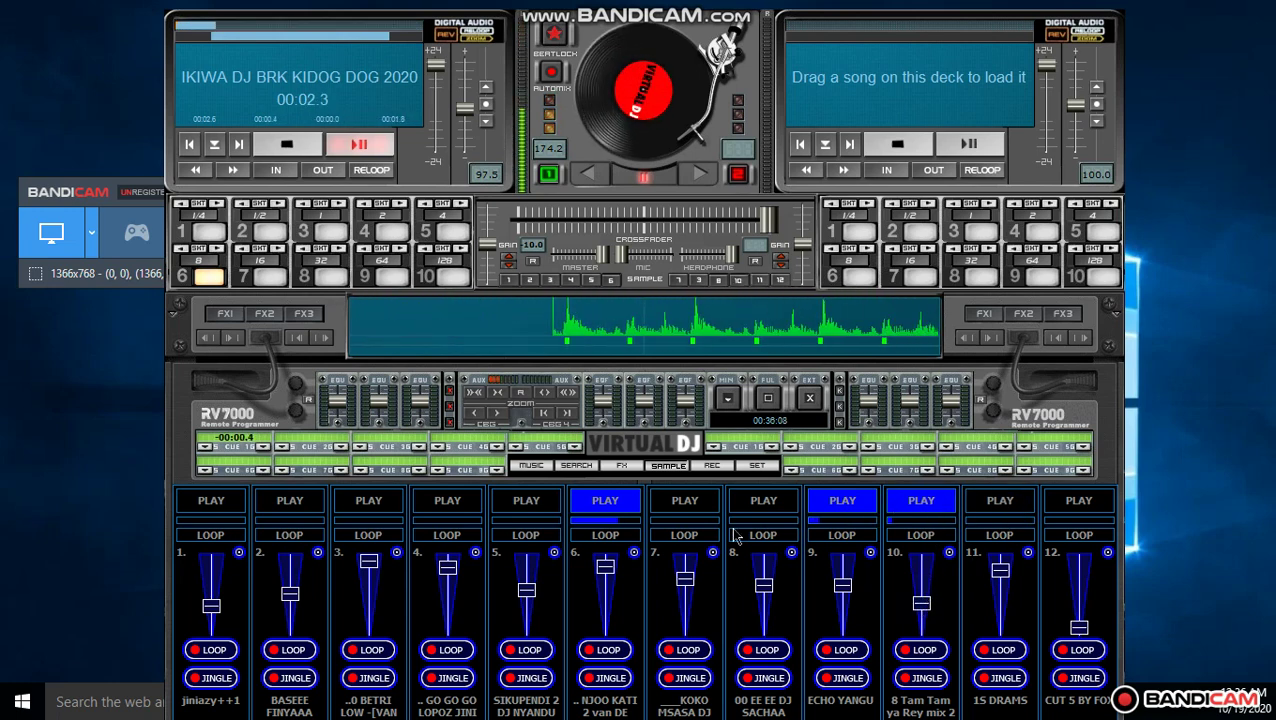
left_click(686, 502)
left_click(612, 505)
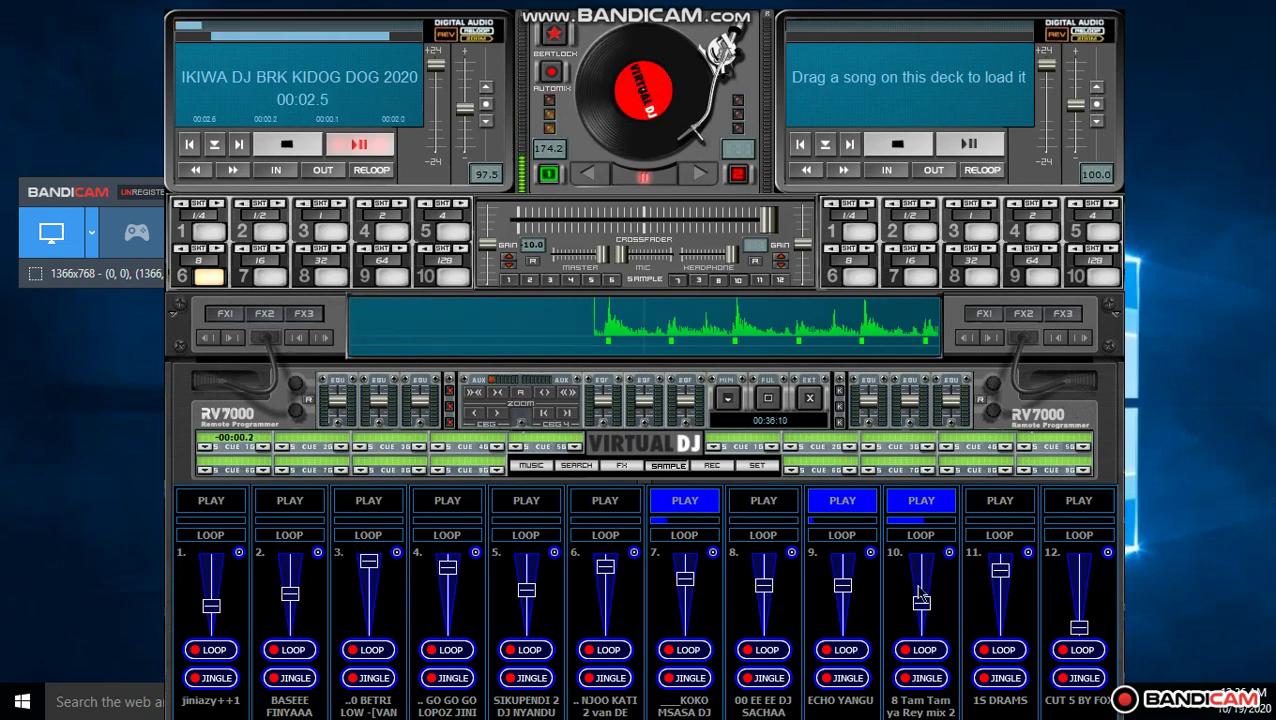
left_click_drag(921, 604, 920, 576)
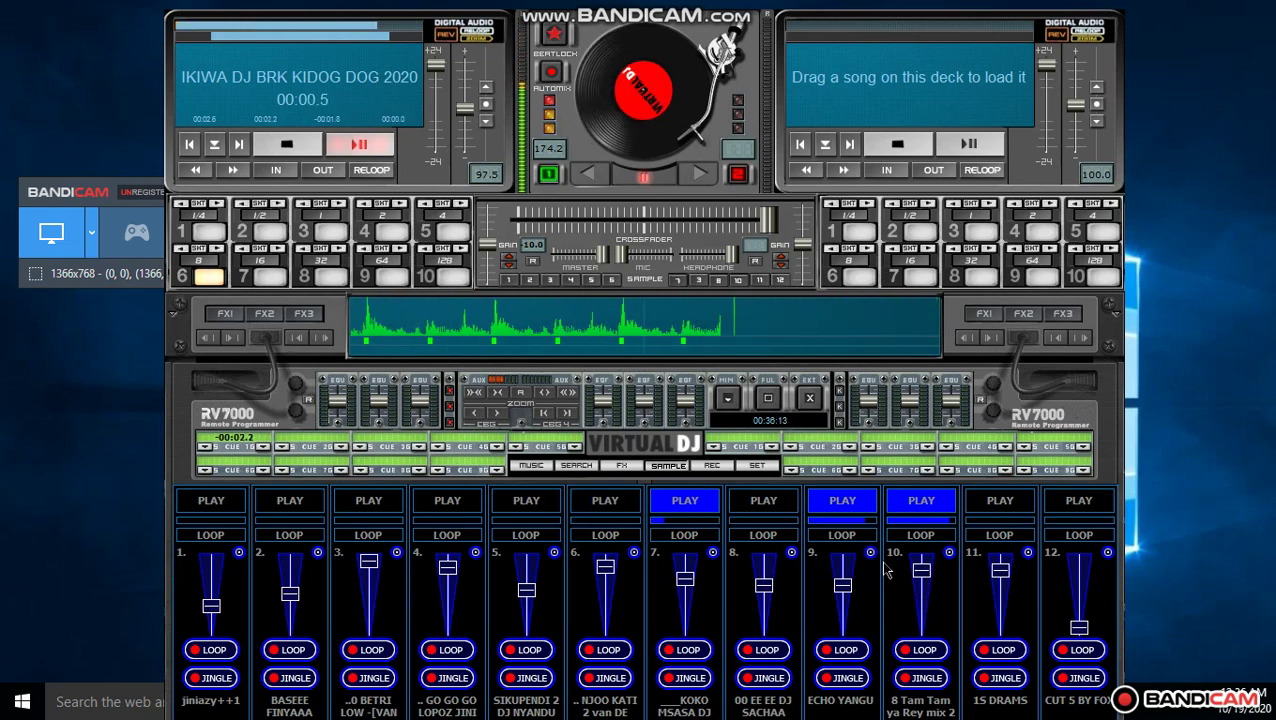
Step: Load Keny Touchez 3.vdj from the team folder into sample slot 12
left_click(1107, 552)
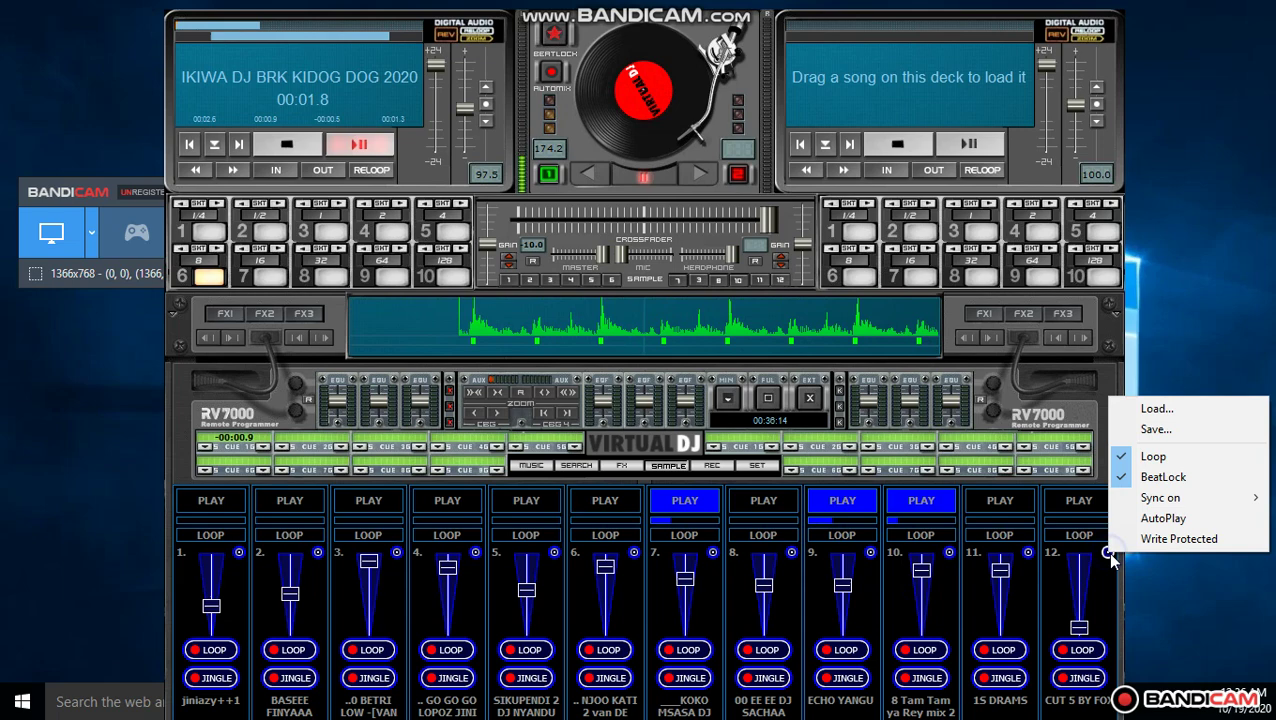
left_click(1150, 410)
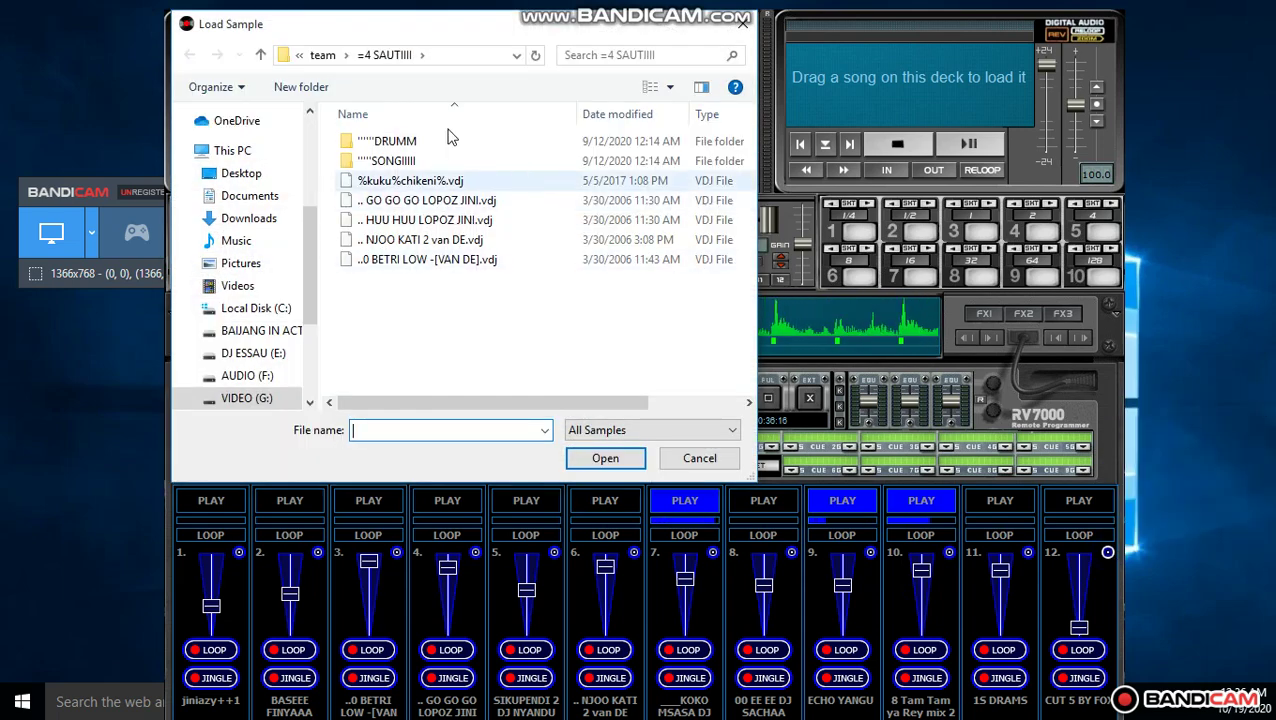
left_click(322, 55)
scroll(470, 236, "down", 2)
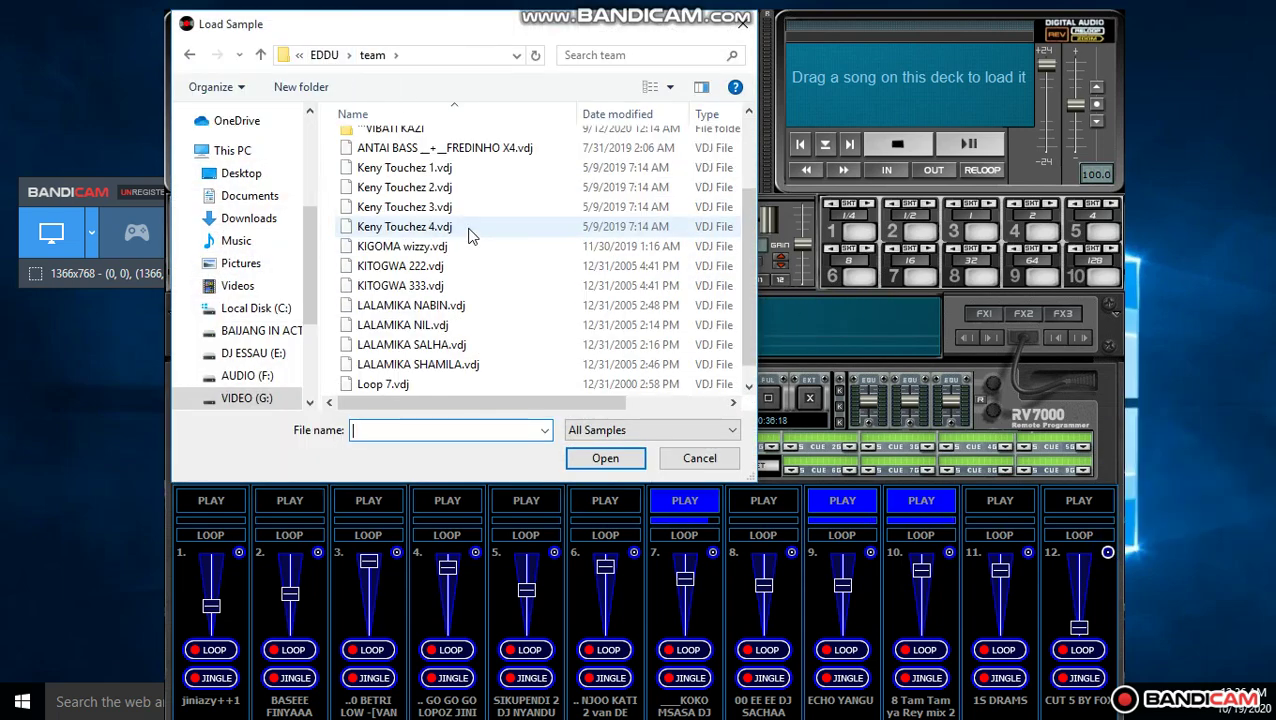
scroll(472, 236, "down", 1)
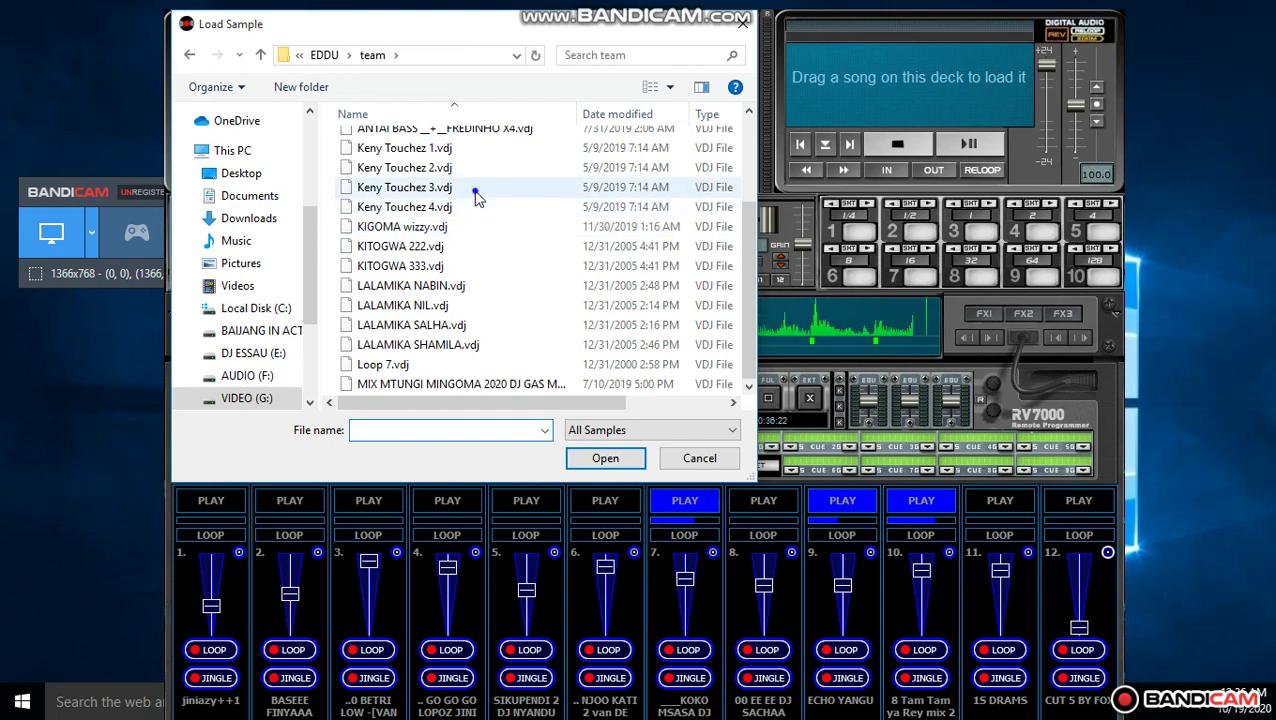
double_click(476, 197)
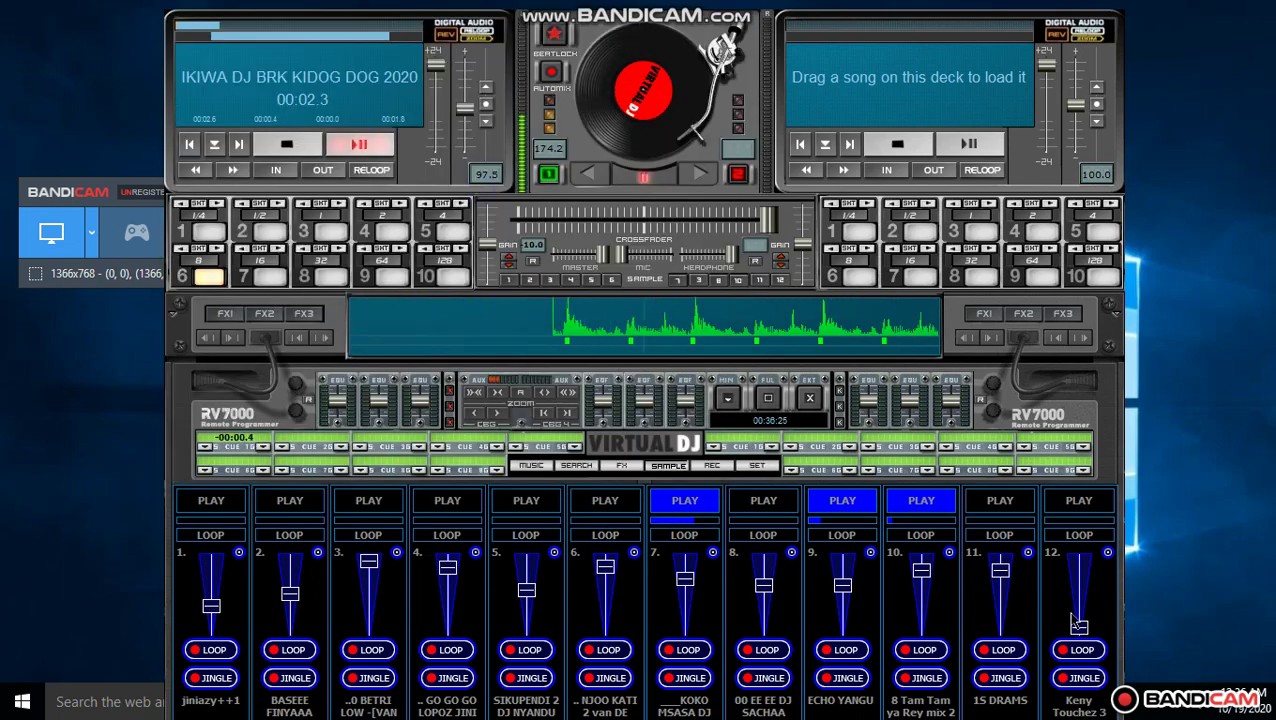
Step: Start sample 12 and raise its volume to near maximum
left_click_drag(1076, 627, 1079, 611)
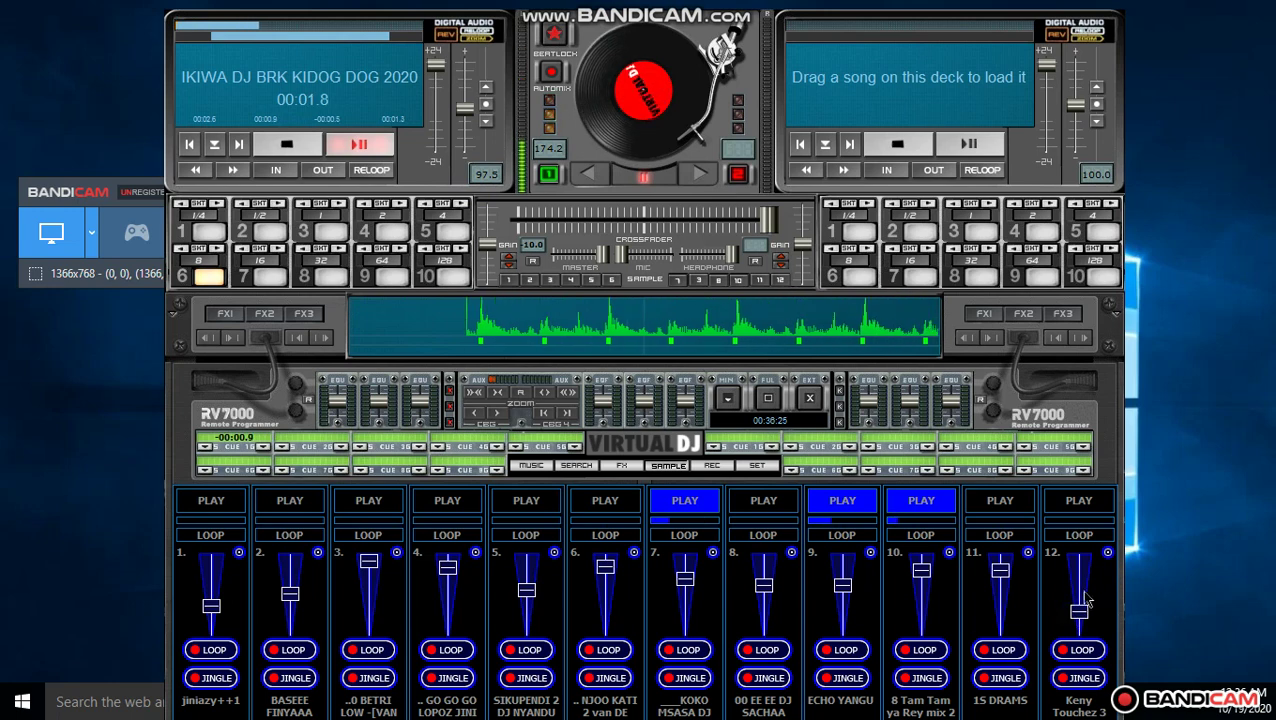
left_click(1078, 502)
left_click_drag(1079, 611, 1079, 562)
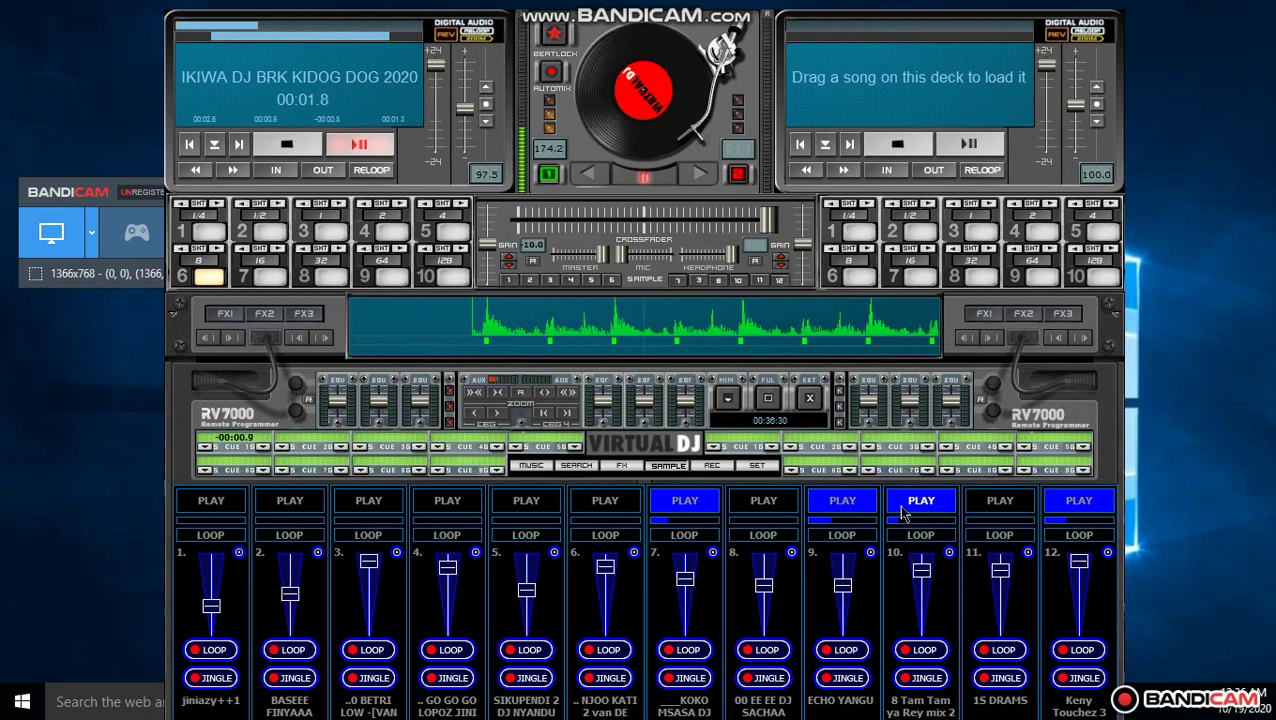
Step: Stop samples 10 and 7, and raise the volume of sample 9 slightly
left_click(903, 506)
left_click(673, 512)
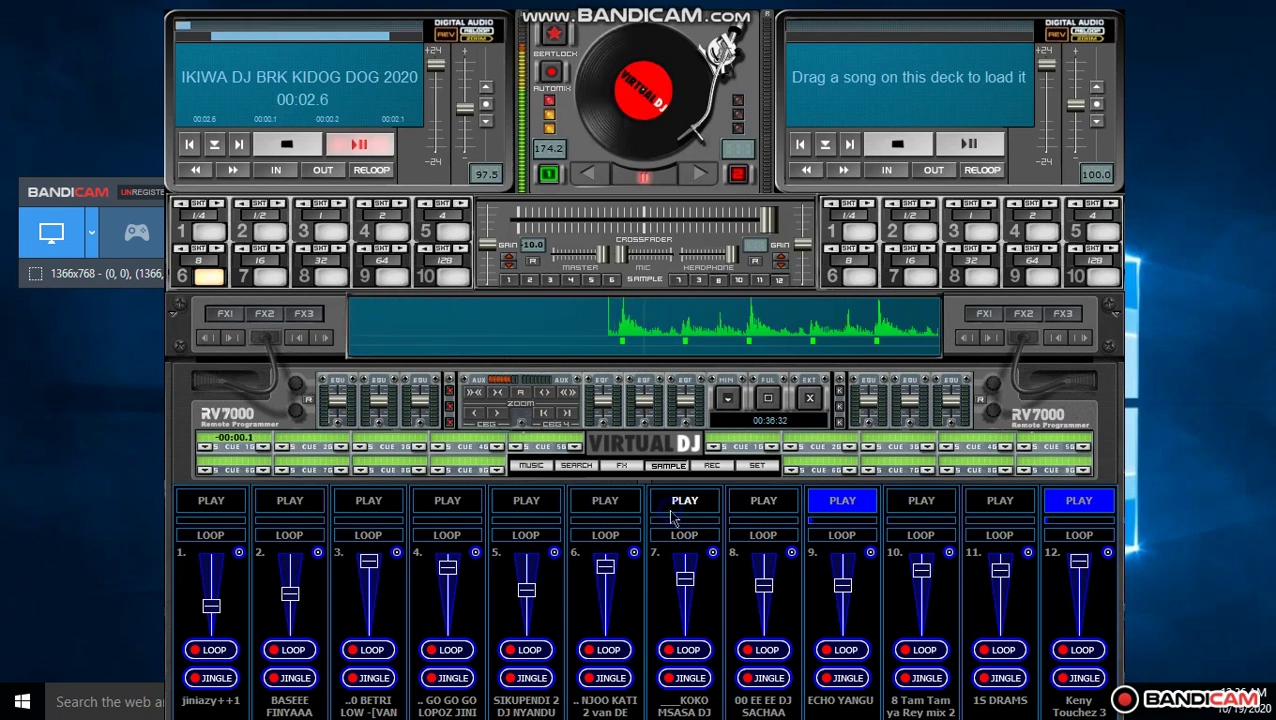
left_click_drag(845, 589, 845, 580)
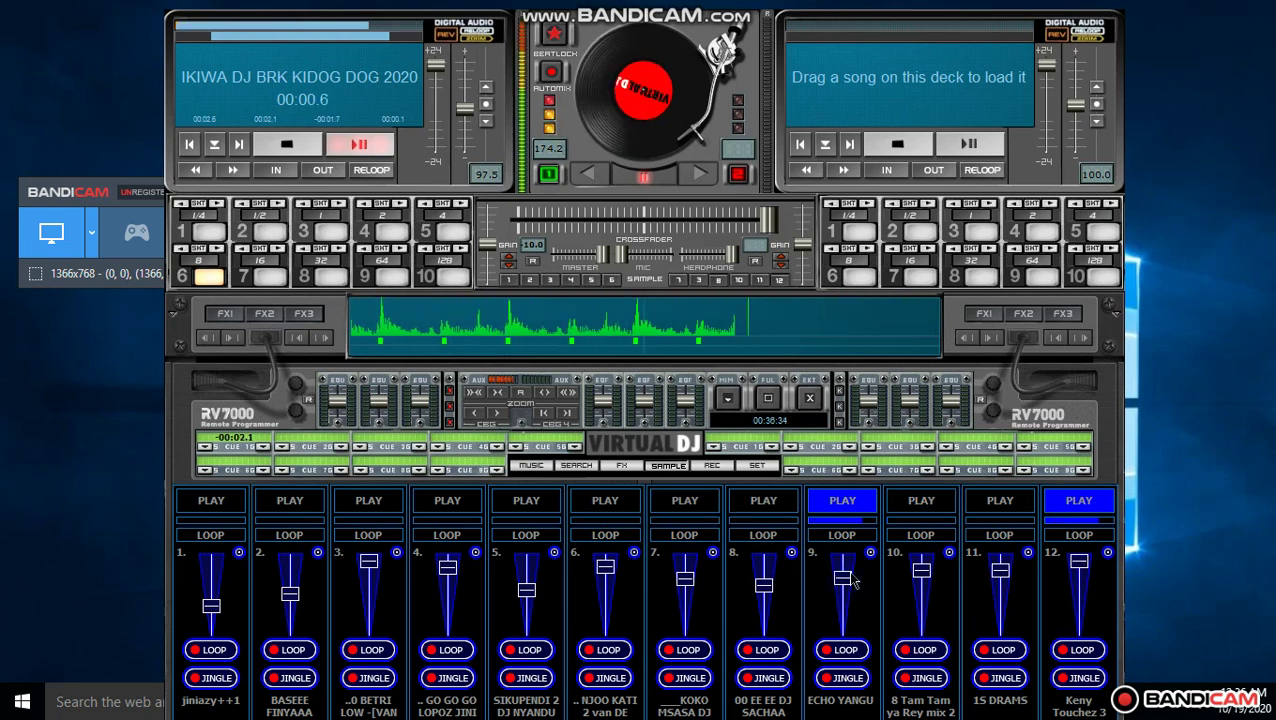
Step: Load ANTAI BASS __+__FREDINHO X4.vdj from the team folder into sample slot 11 and start it
left_click(1029, 553)
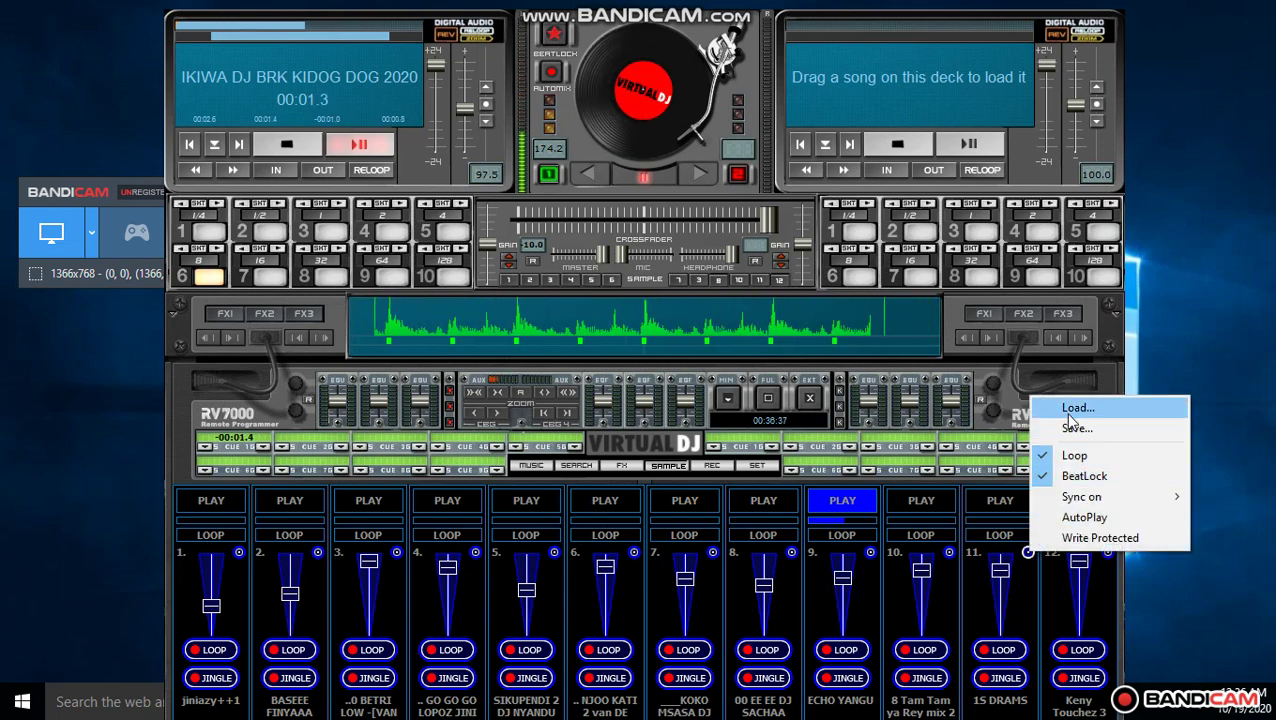
left_click(1050, 409)
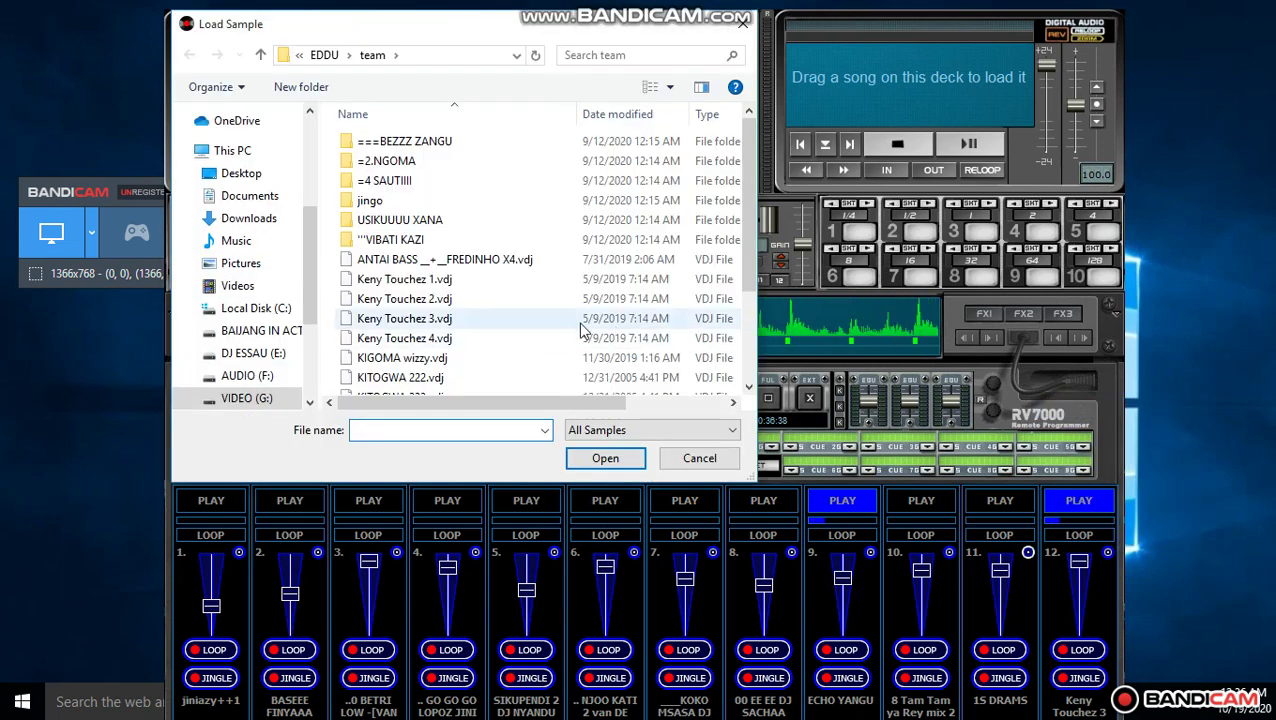
left_click(508, 260)
double_click(508, 260)
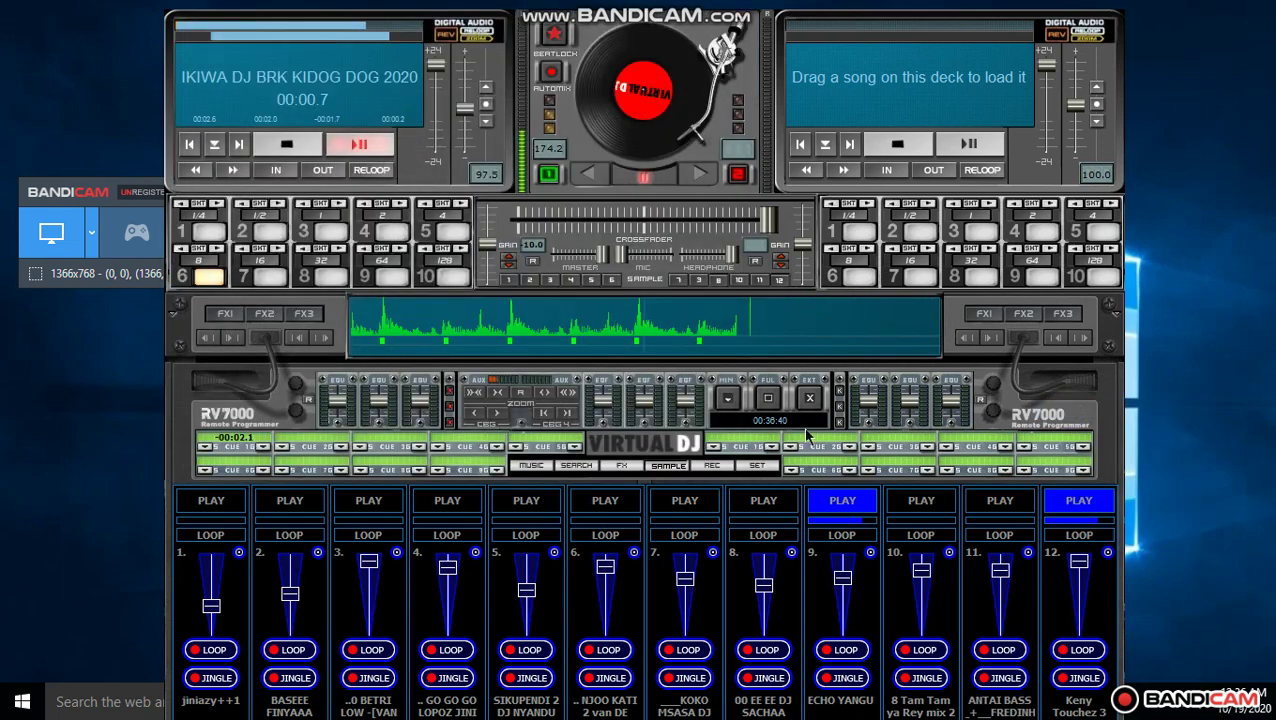
left_click(997, 505)
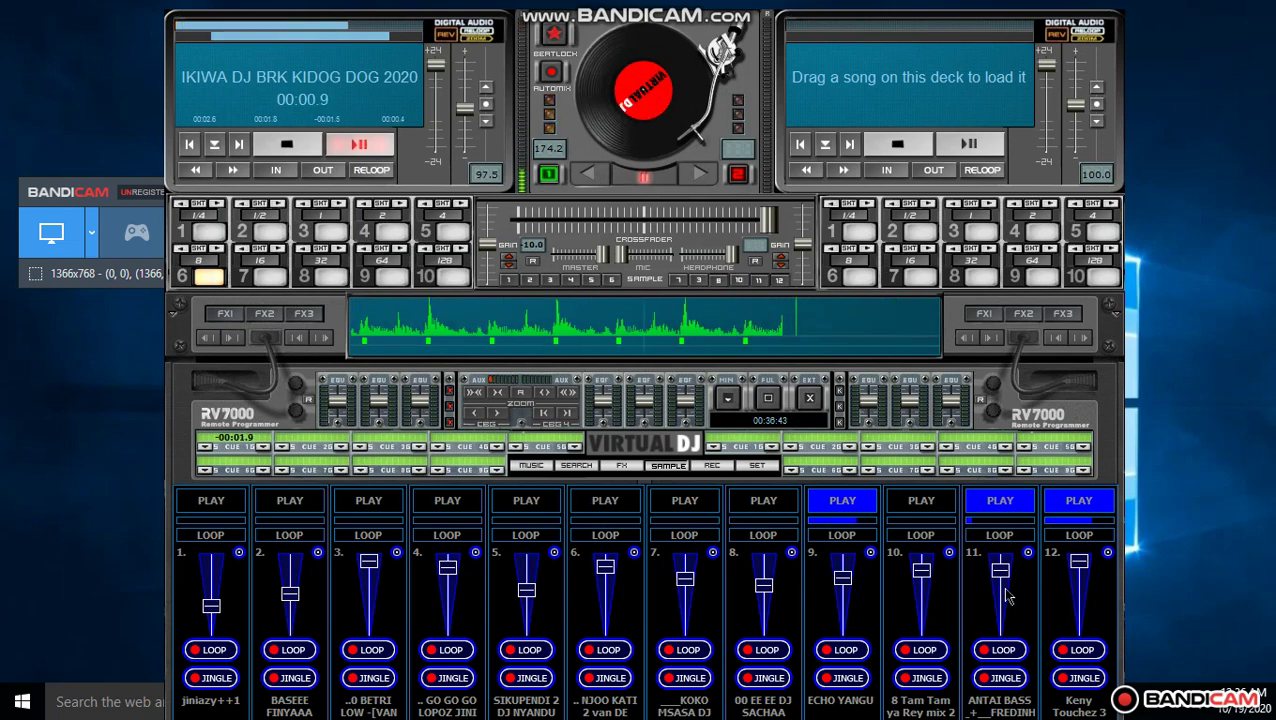
left_click(116, 204)
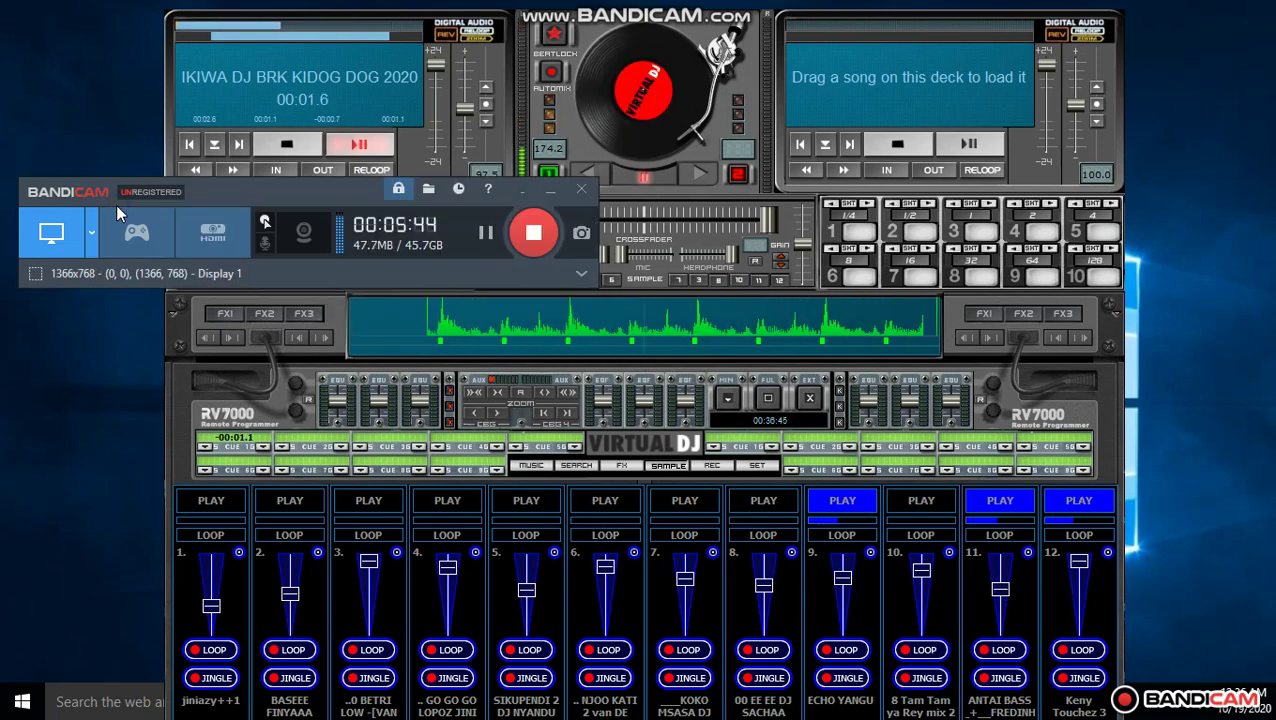
left_click(439, 326)
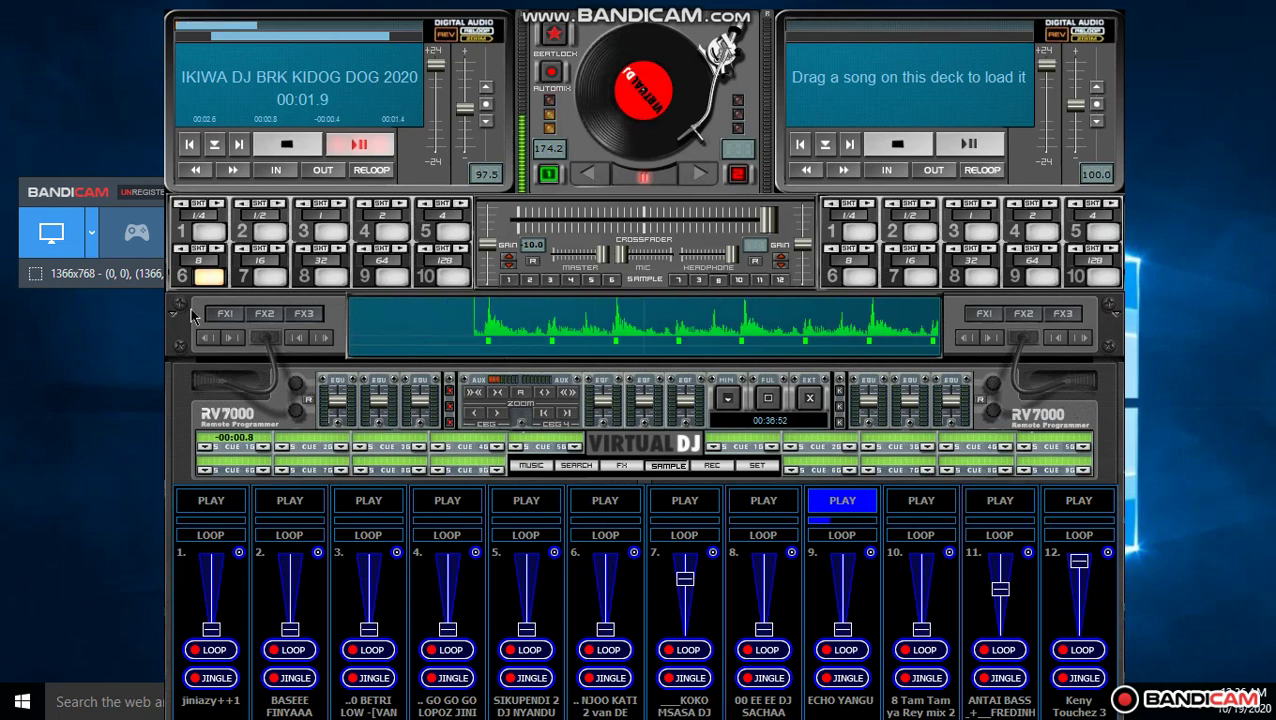
left_click_drag(107, 194, 448, 217)
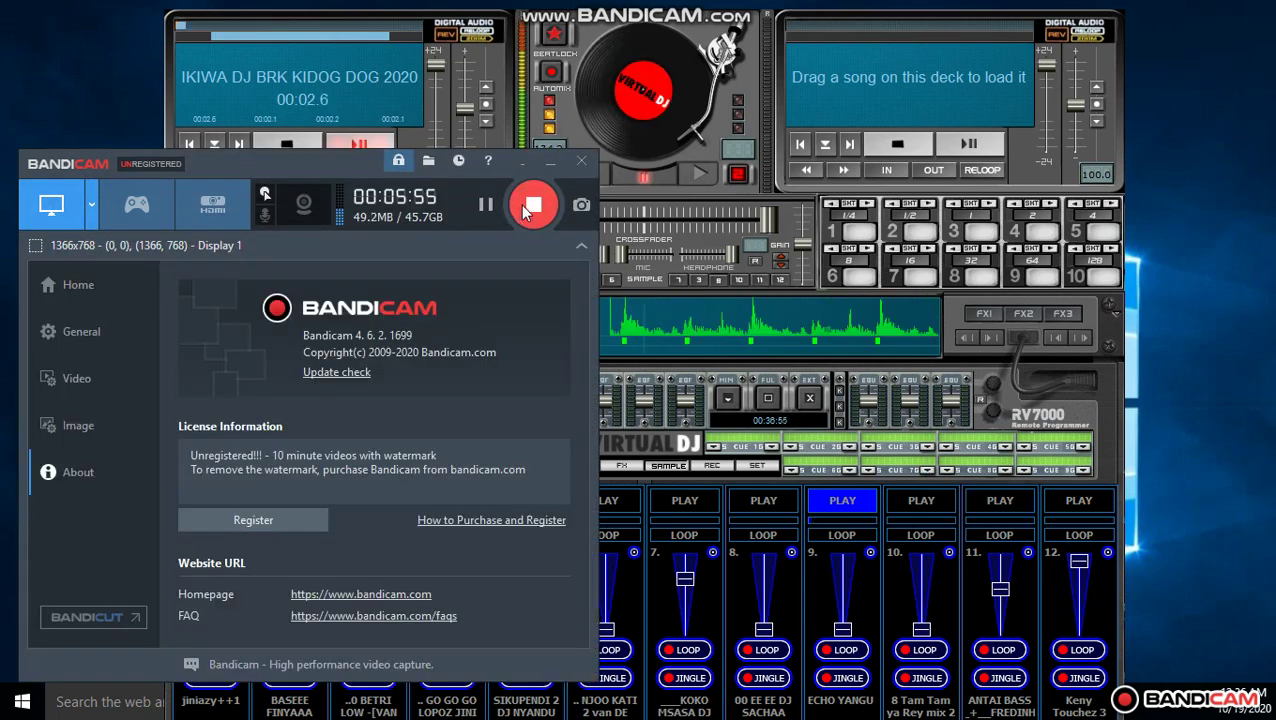